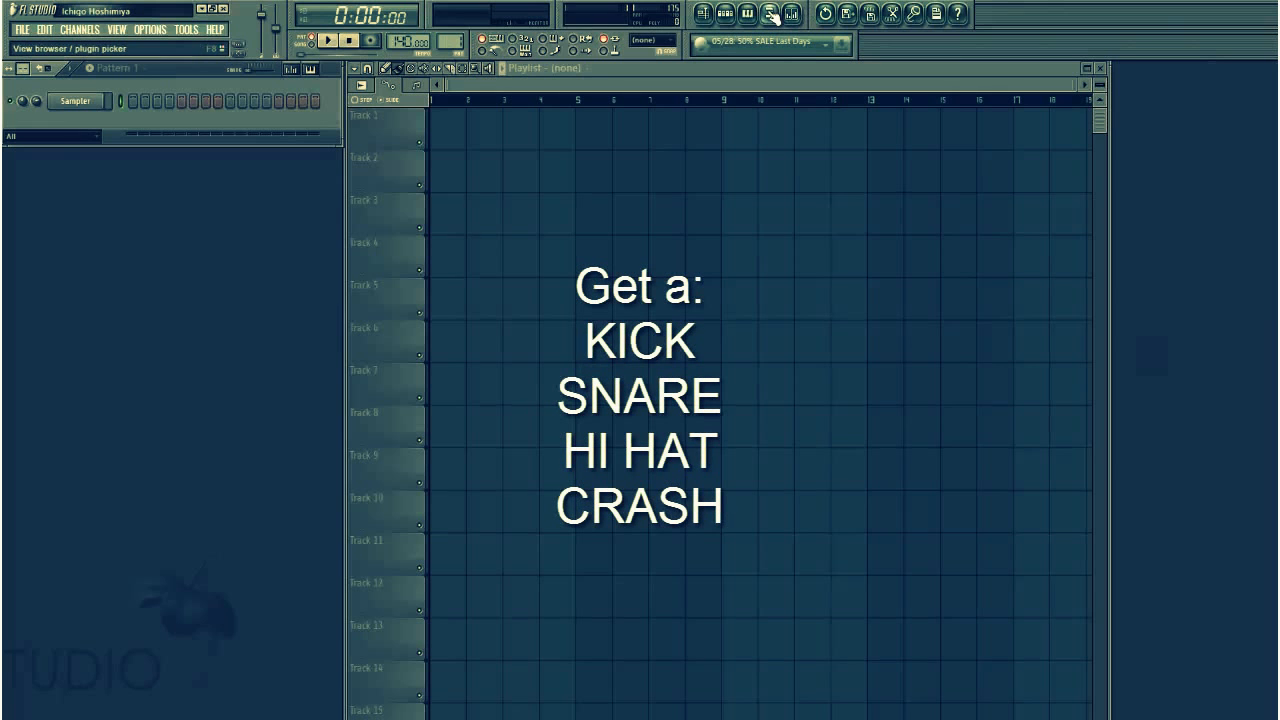
Load Kick_24, Snap_01, Hat_Closed_09 and Cymbal_01 from the Lex Luger Drum Kit as channels, and close the sample browser.
left_click(771, 13)
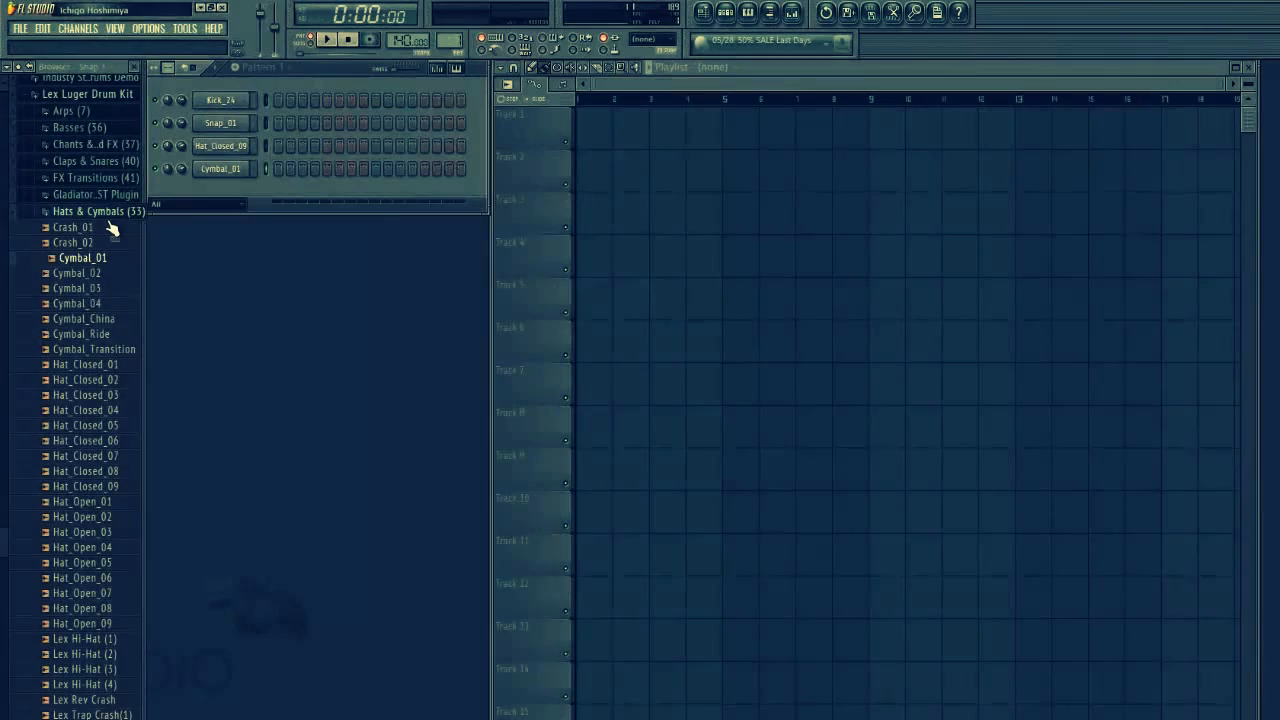
left_click(109, 215)
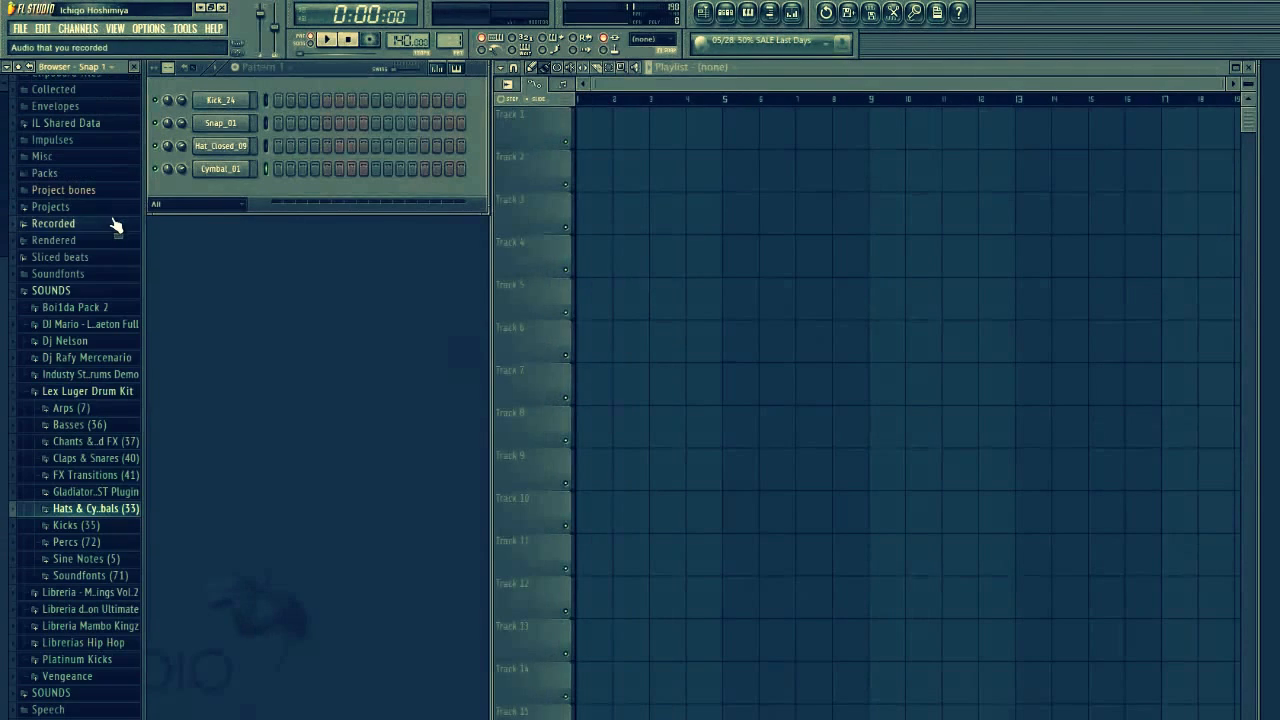
left_click(54, 377)
left_click(90, 292)
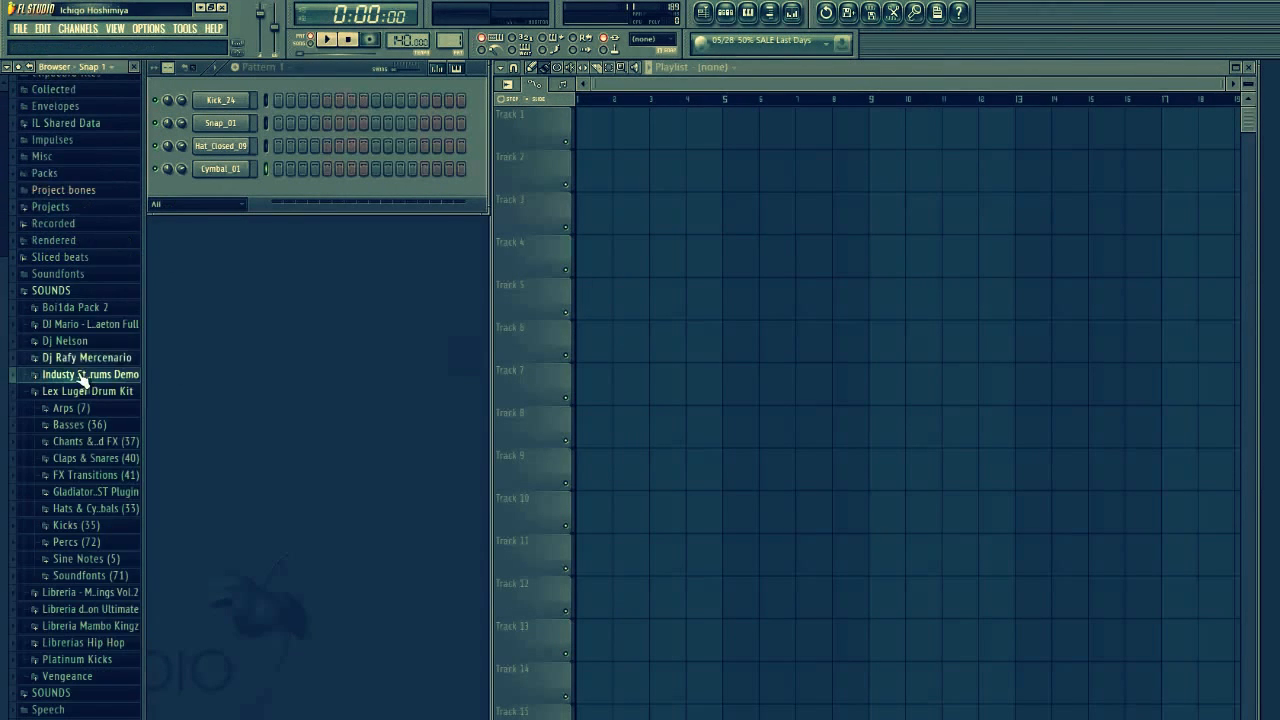
left_click(78, 392)
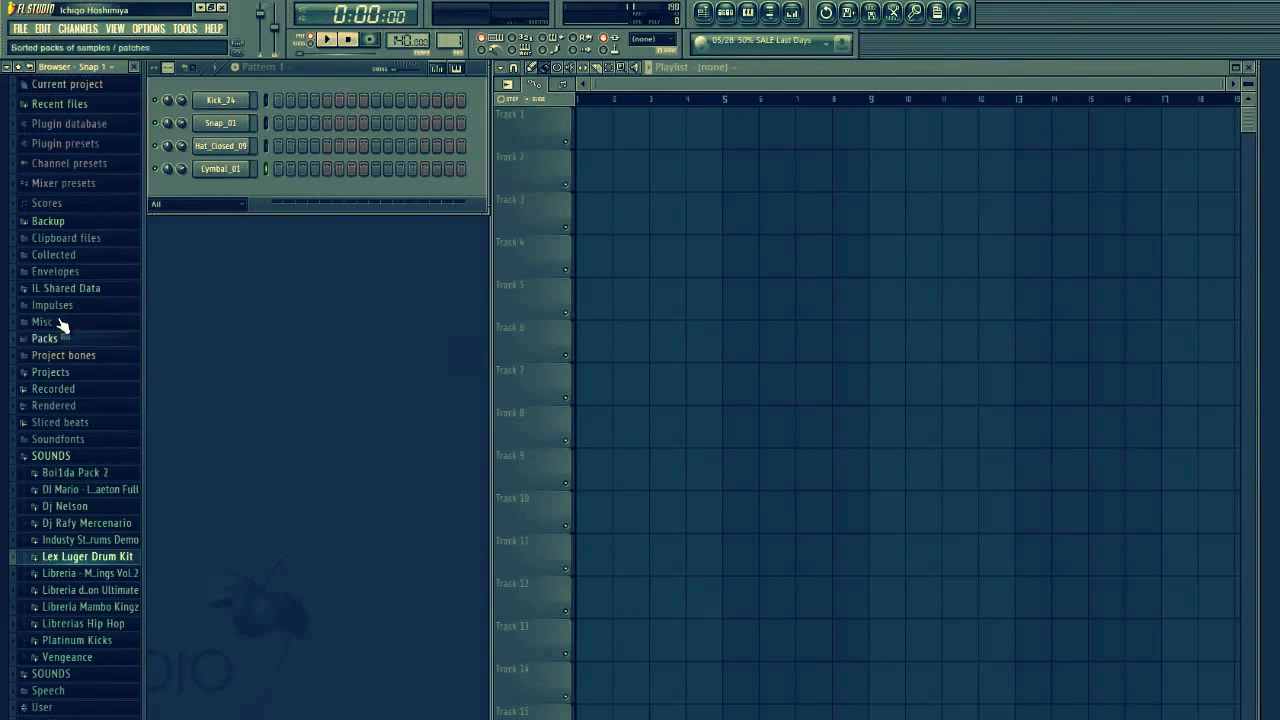
left_click(136, 70)
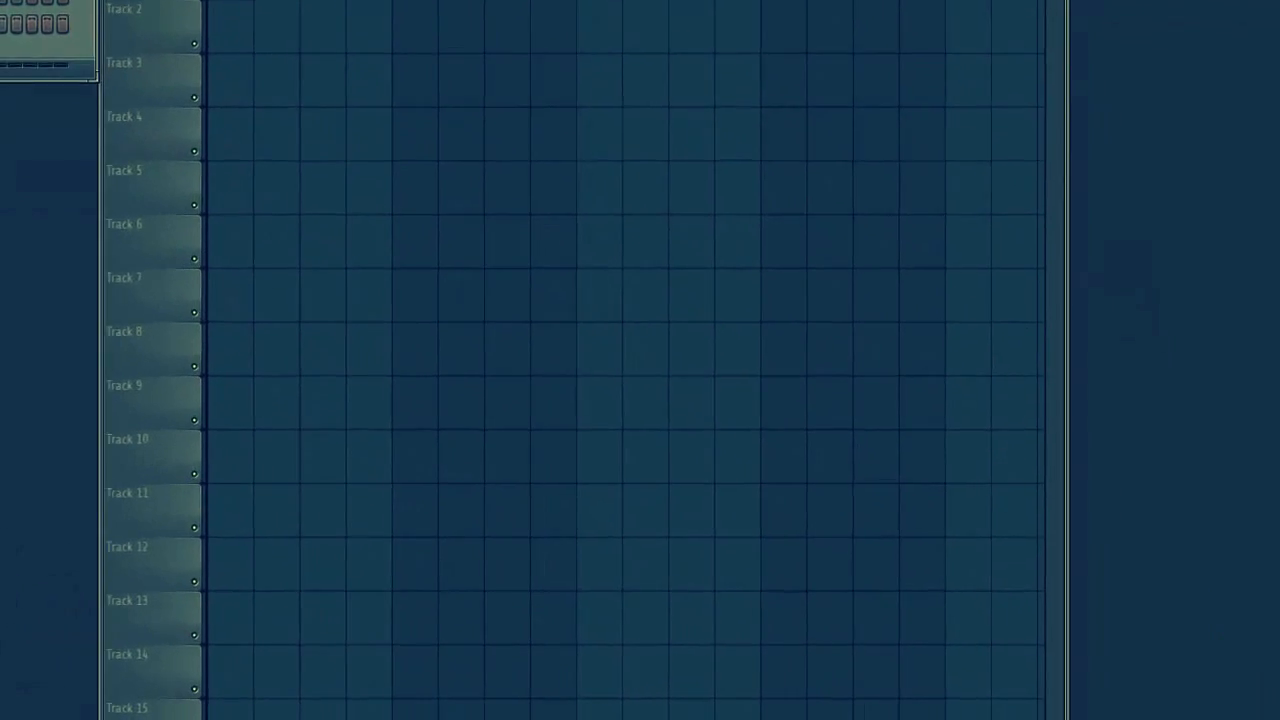
Raise the computer's output volume slightly.
left_click(1209, 718)
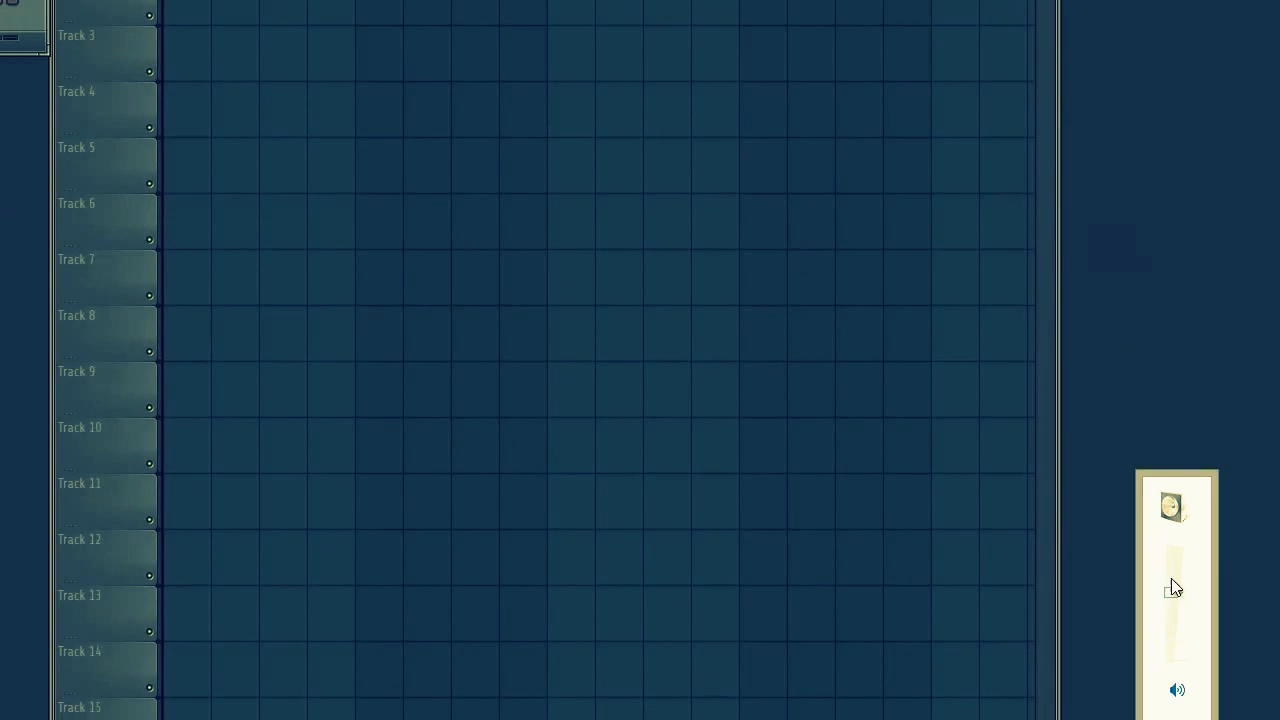
left_click_drag(1174, 592, 1174, 582)
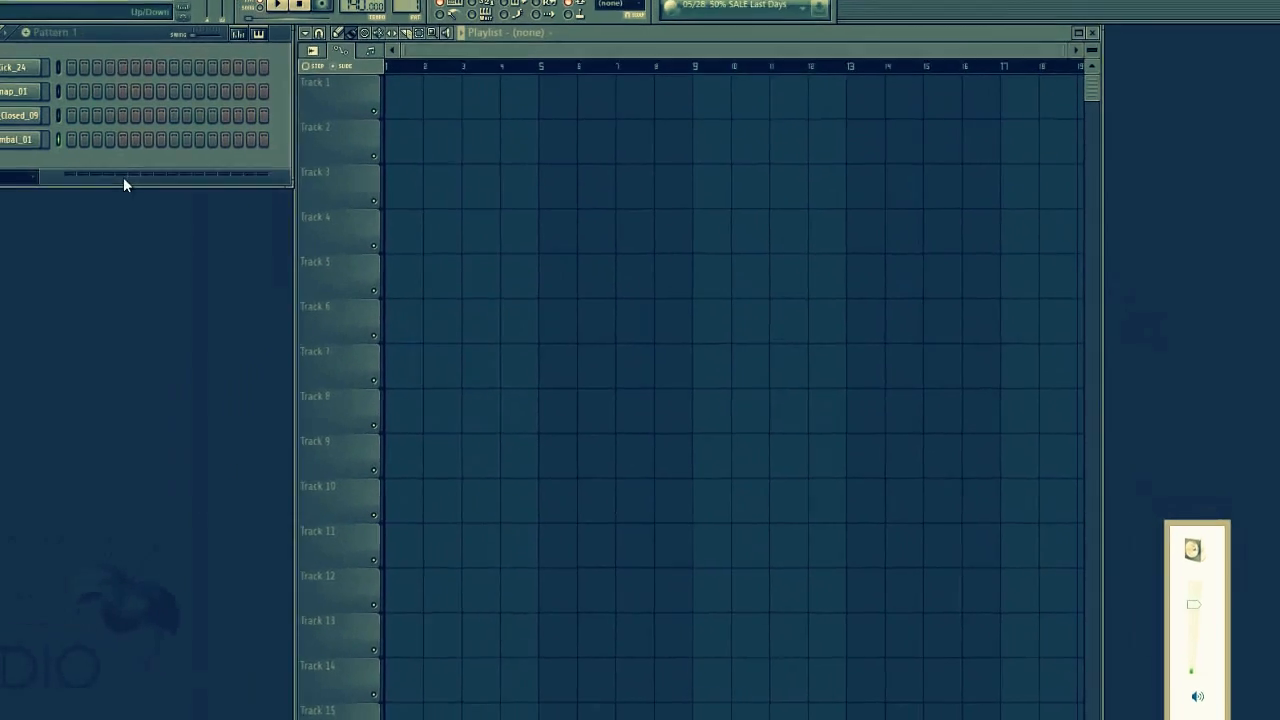
left_click(143, 164)
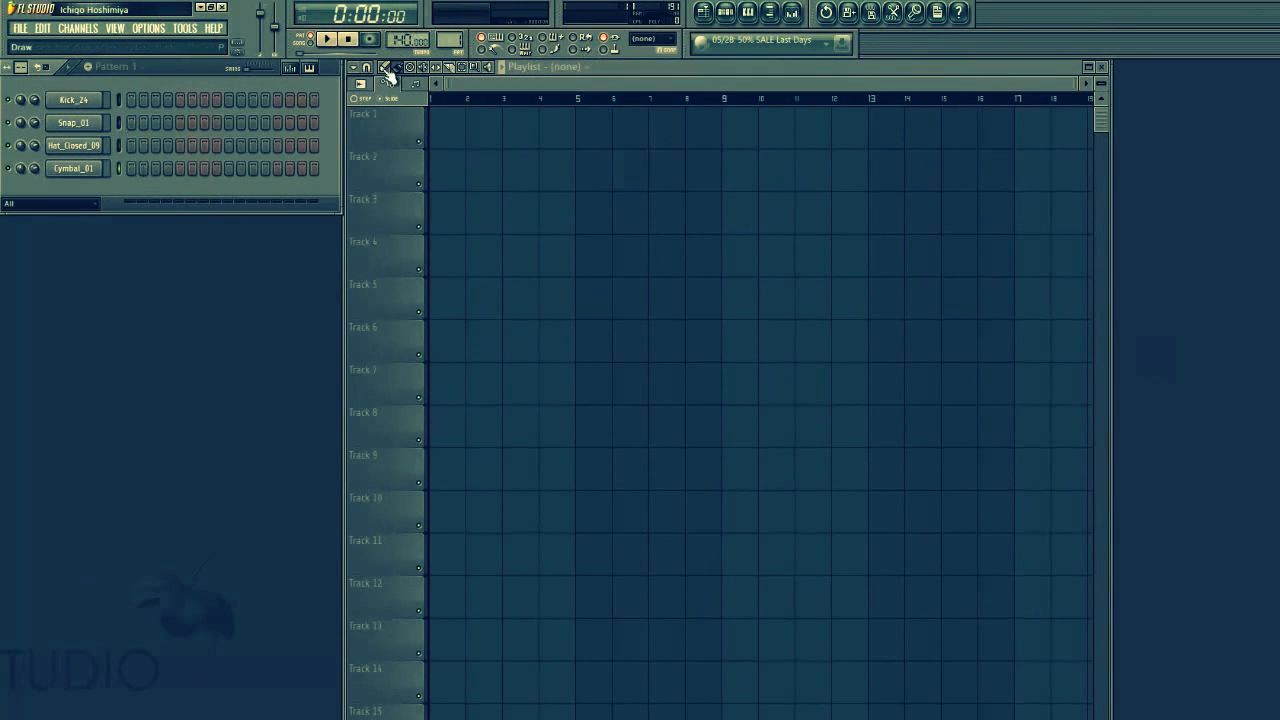
Set the tempo to 160 BPM and extend Pattern 1 to 32 steps.
left_click_drag(396, 41, 397, 20)
left_click_drag(21, 67, 21, 58)
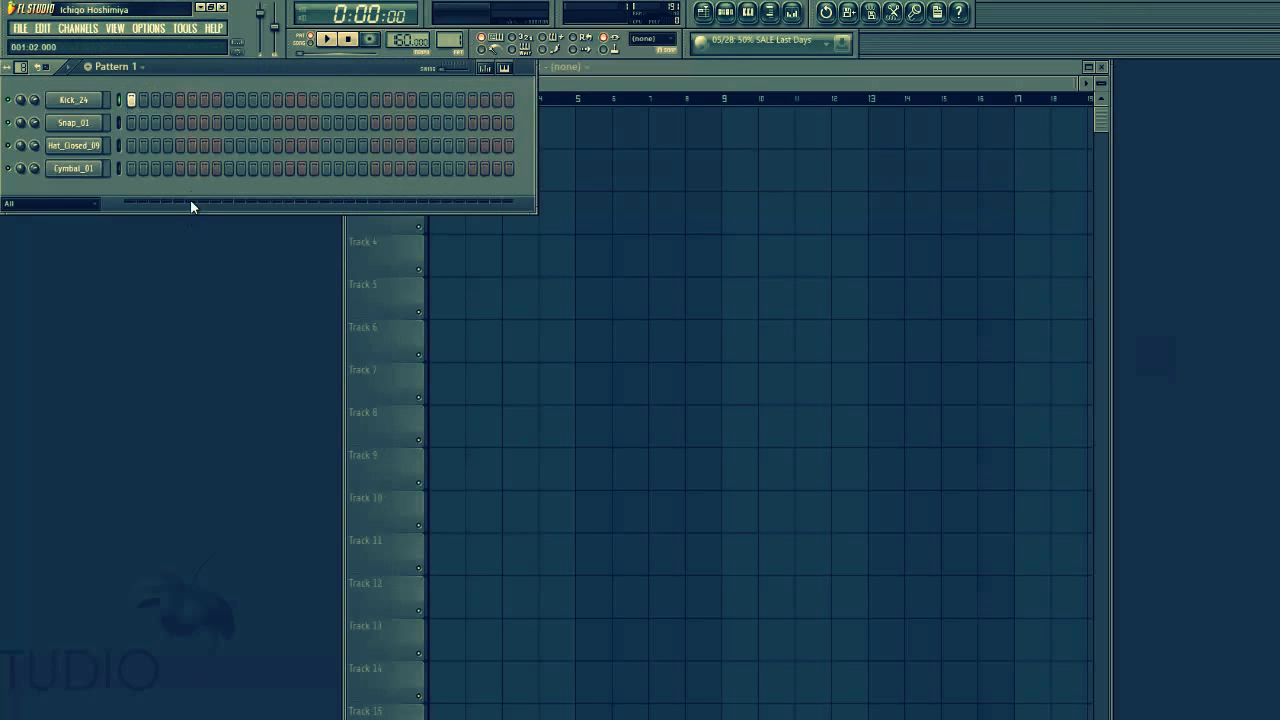
Place Kick_24 hits on steps 1 and 17 and Snap_01 hits on steps 9 and 25, and start playback.
left_click(132, 98)
left_click(227, 121)
left_click(423, 122)
left_click(328, 40)
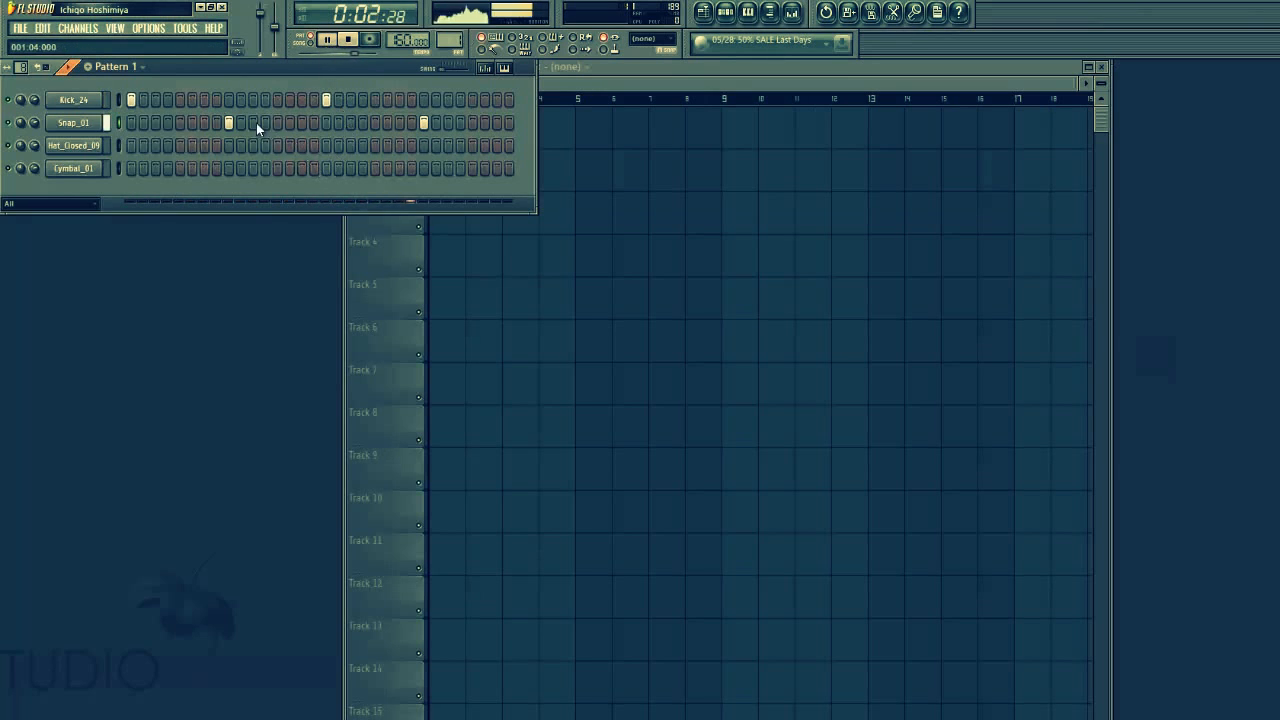
Add extra Kick_24 hits on steps 7, 15, 21 and 27 of Pattern 1.
left_click(204, 100)
left_click(302, 100)
left_click(375, 101)
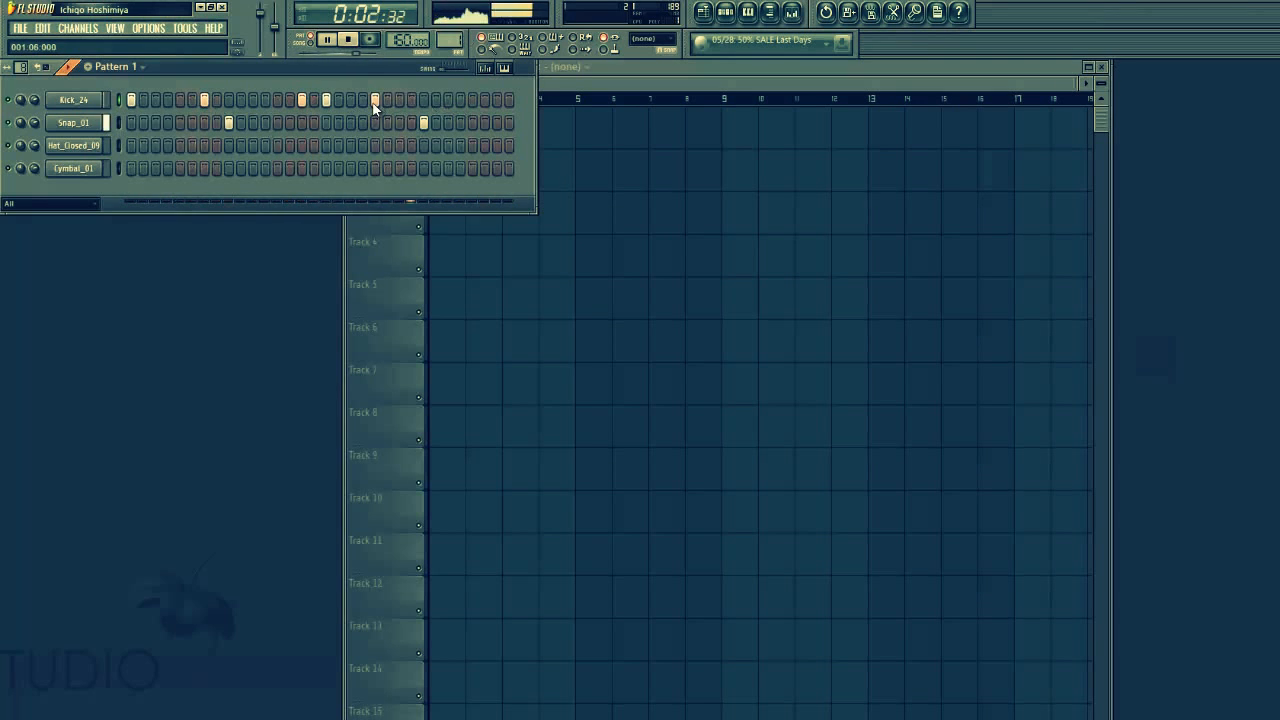
left_click(448, 101)
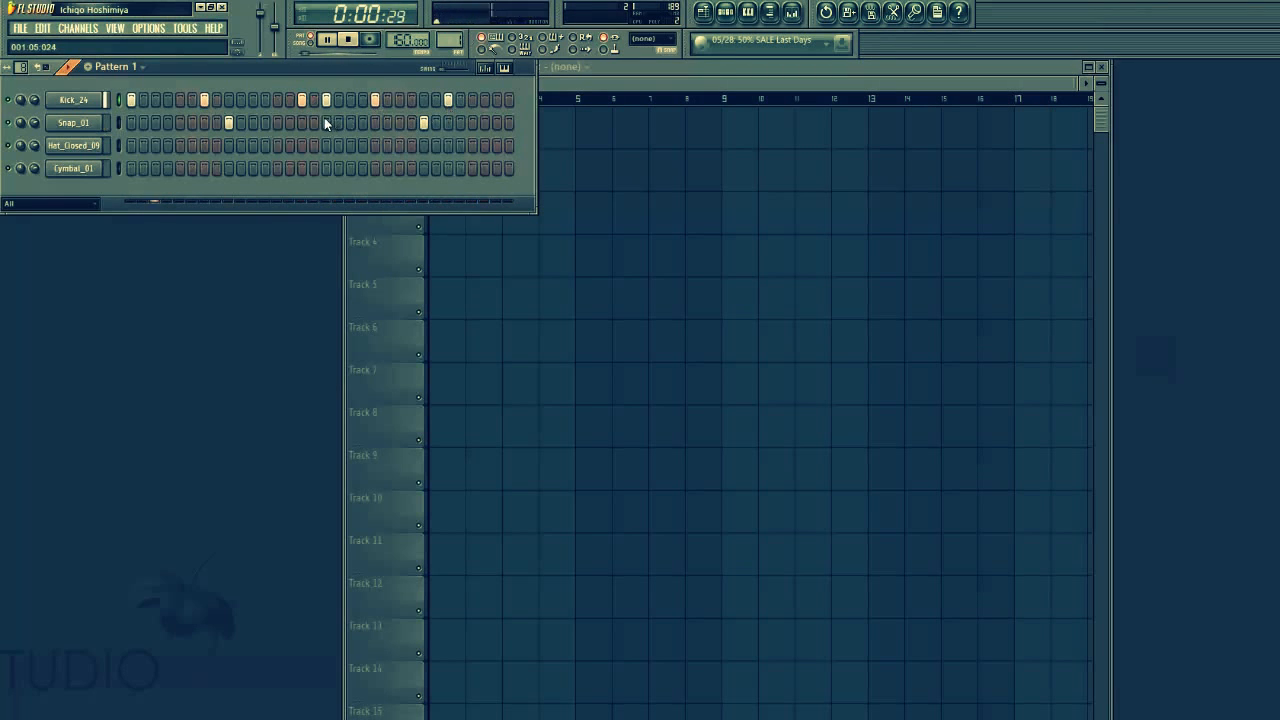
Fill the Hat_Closed_09 channel with a hit every 4 steps across Pattern 1.
left_click(129, 147)
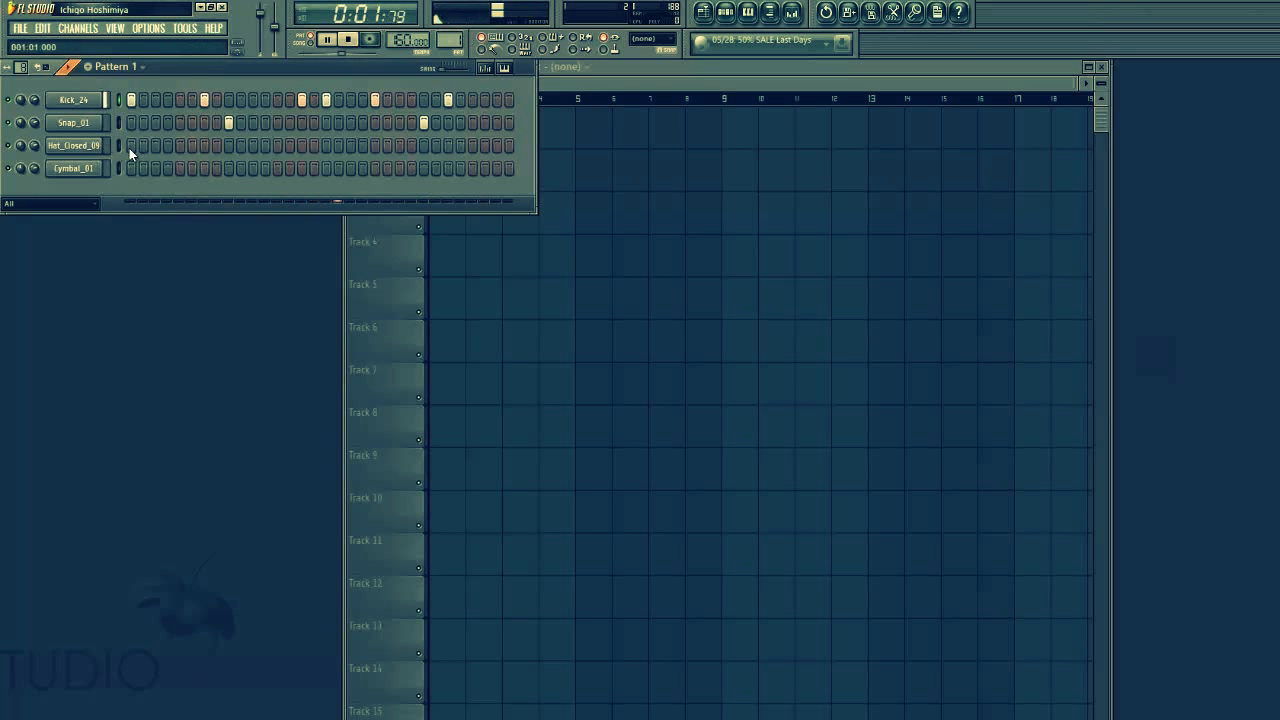
left_click(179, 147)
left_click(228, 147)
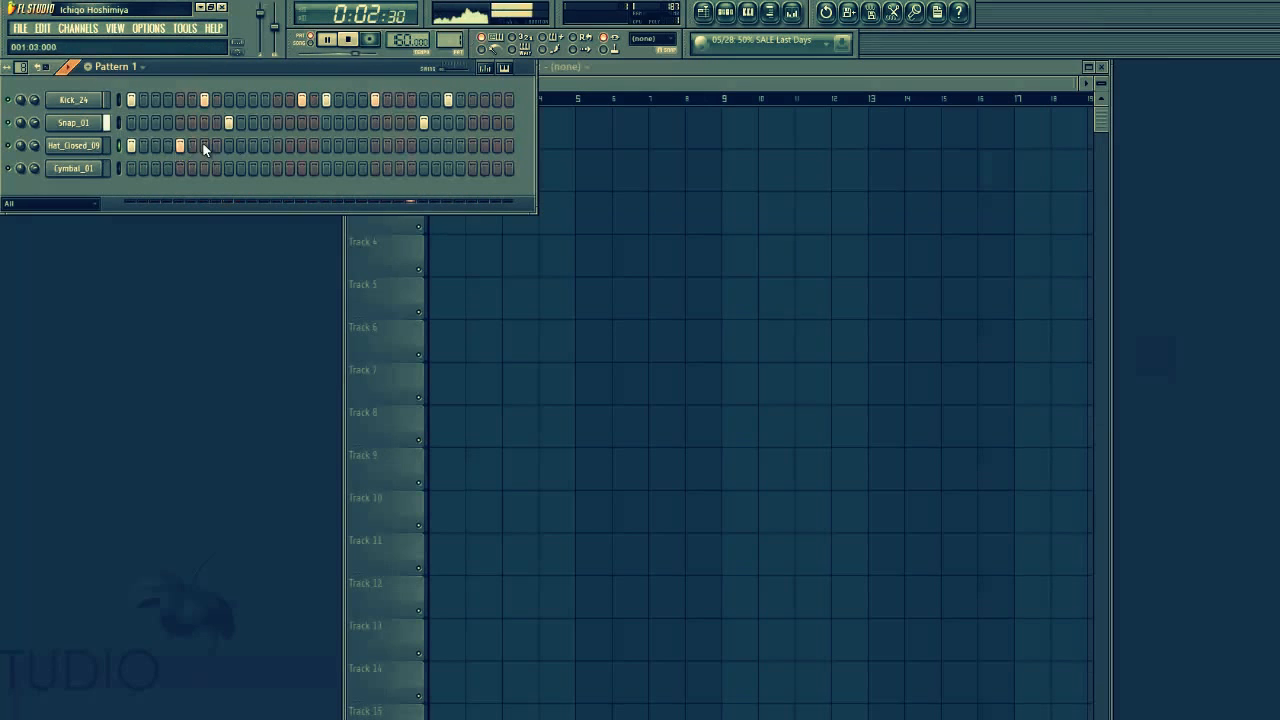
right_click(65, 145)
left_click(127, 278)
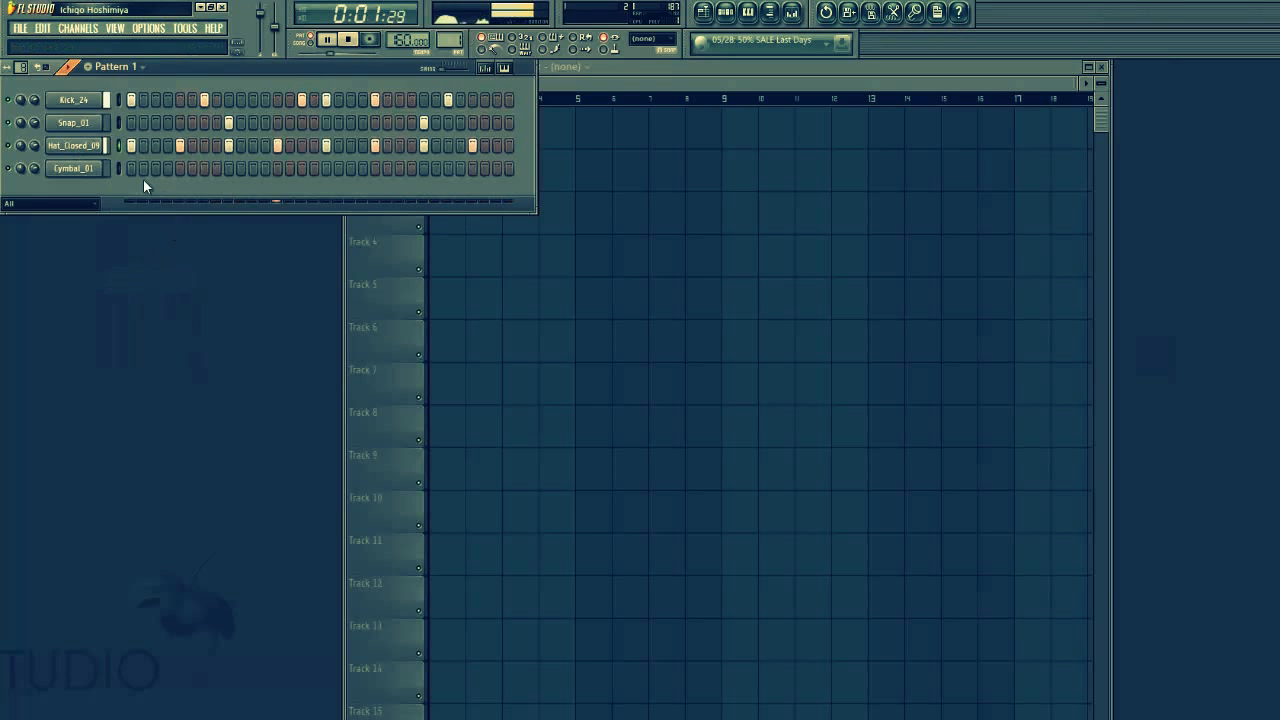
right_click(100, 148)
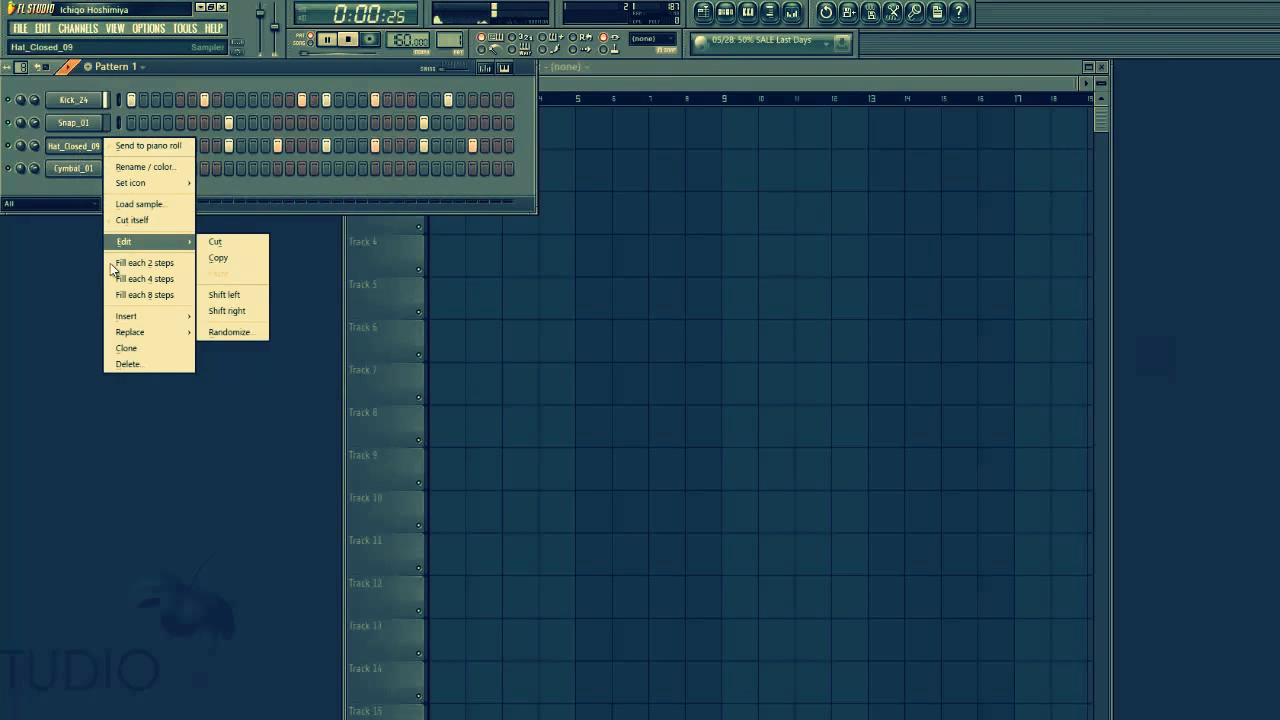
left_click(162, 280)
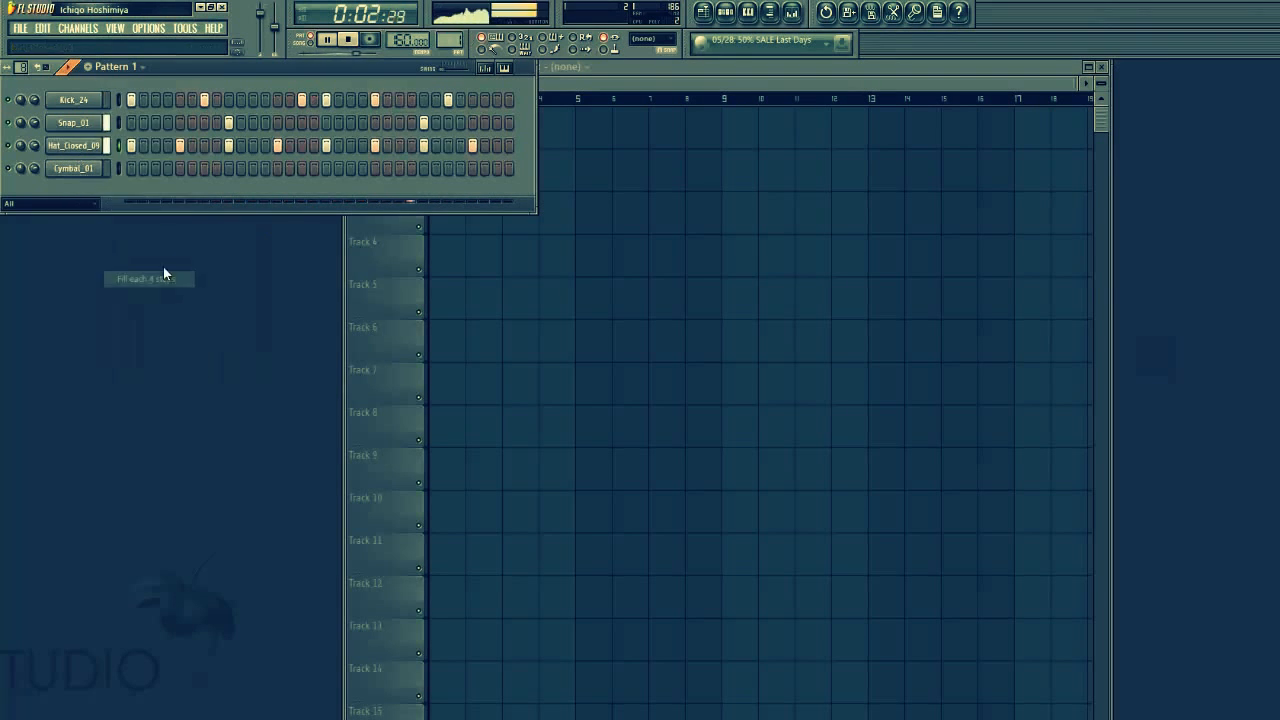
Try a Cymbal_01 hit on the first step of Pattern 1, and remove it.
left_click(131, 168)
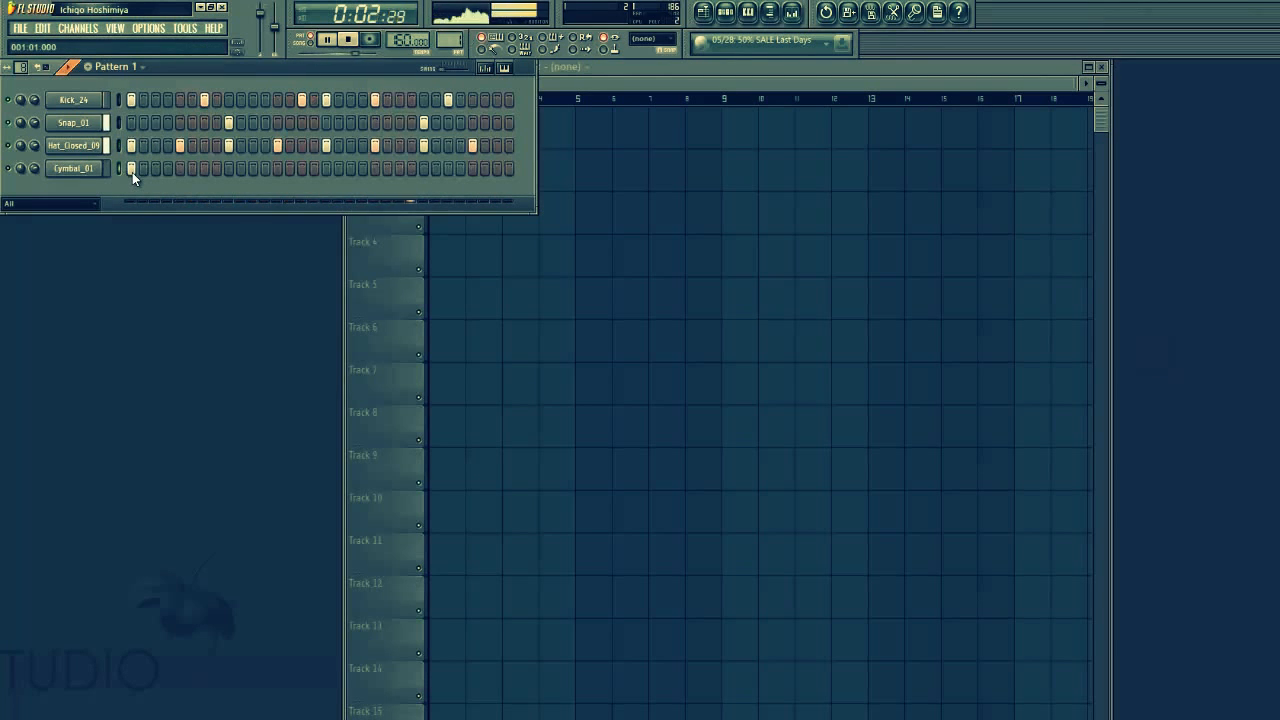
left_click(131, 168)
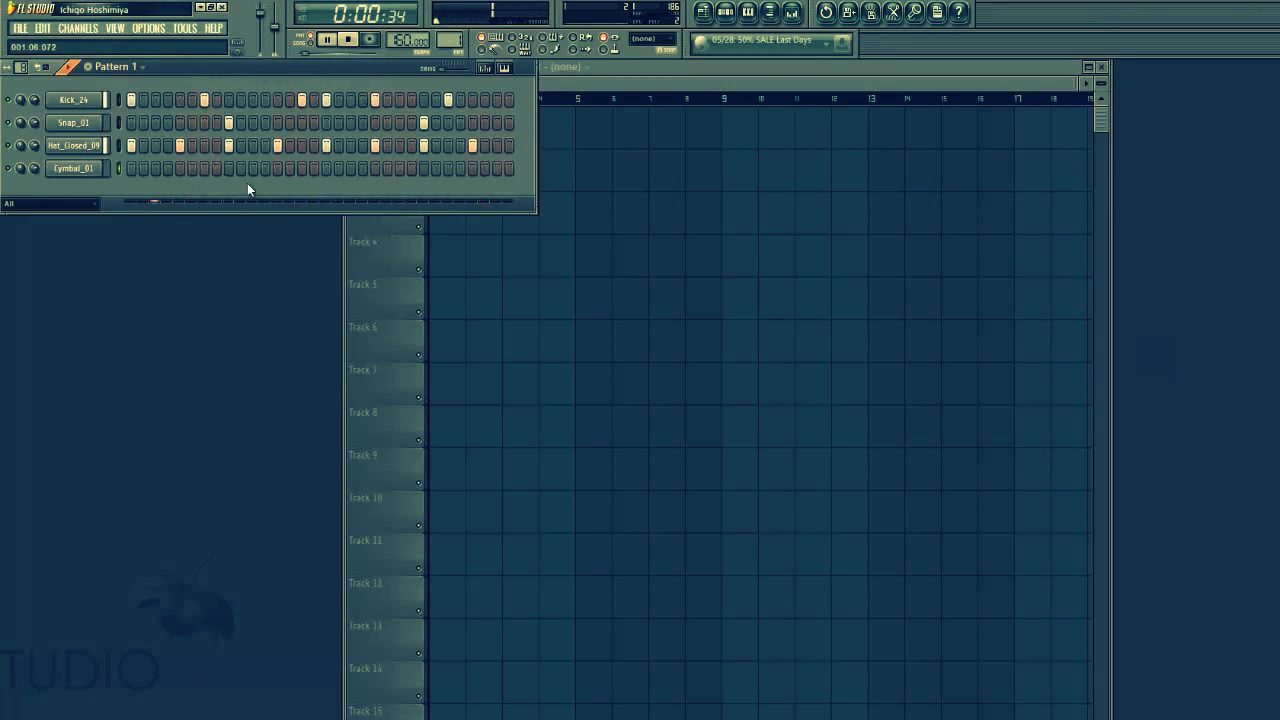
left_click(132, 173)
right_click(130, 173)
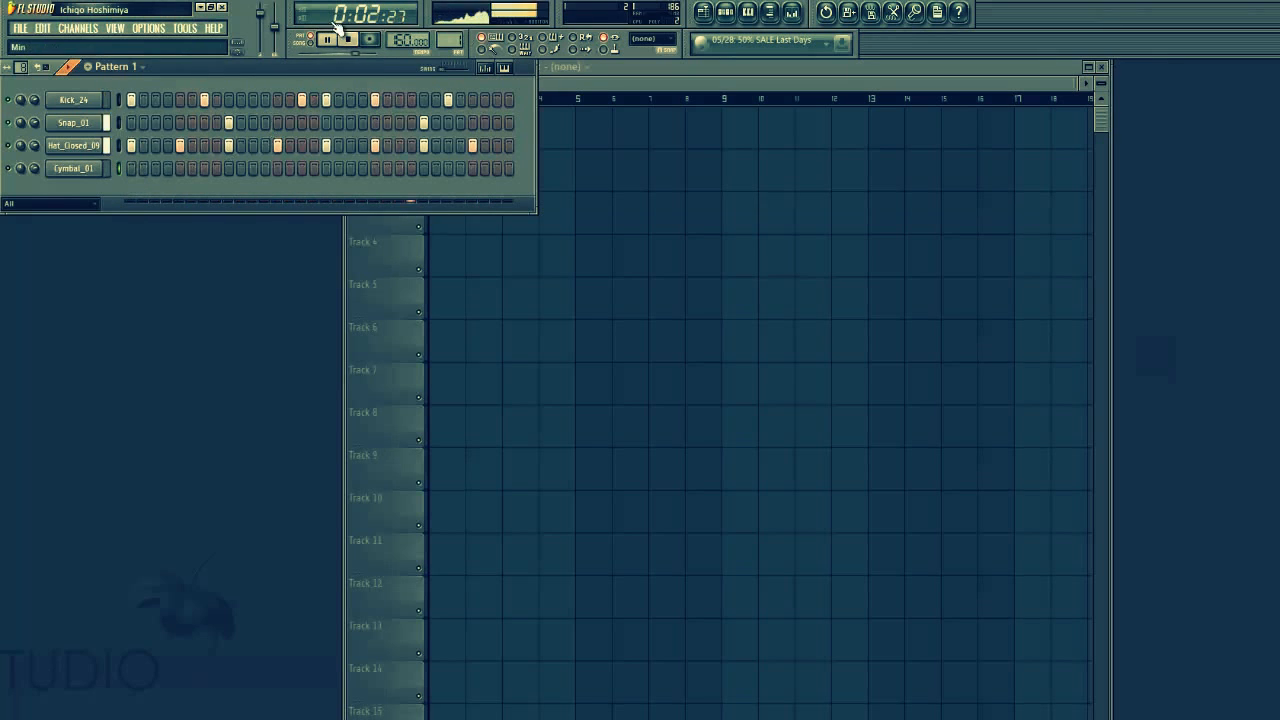
Stop playback and paint four consecutive Pattern 1 clips on Track 1 of the playlist, from bar 1 up to bar 9.
key("space")
left_click(560, 304)
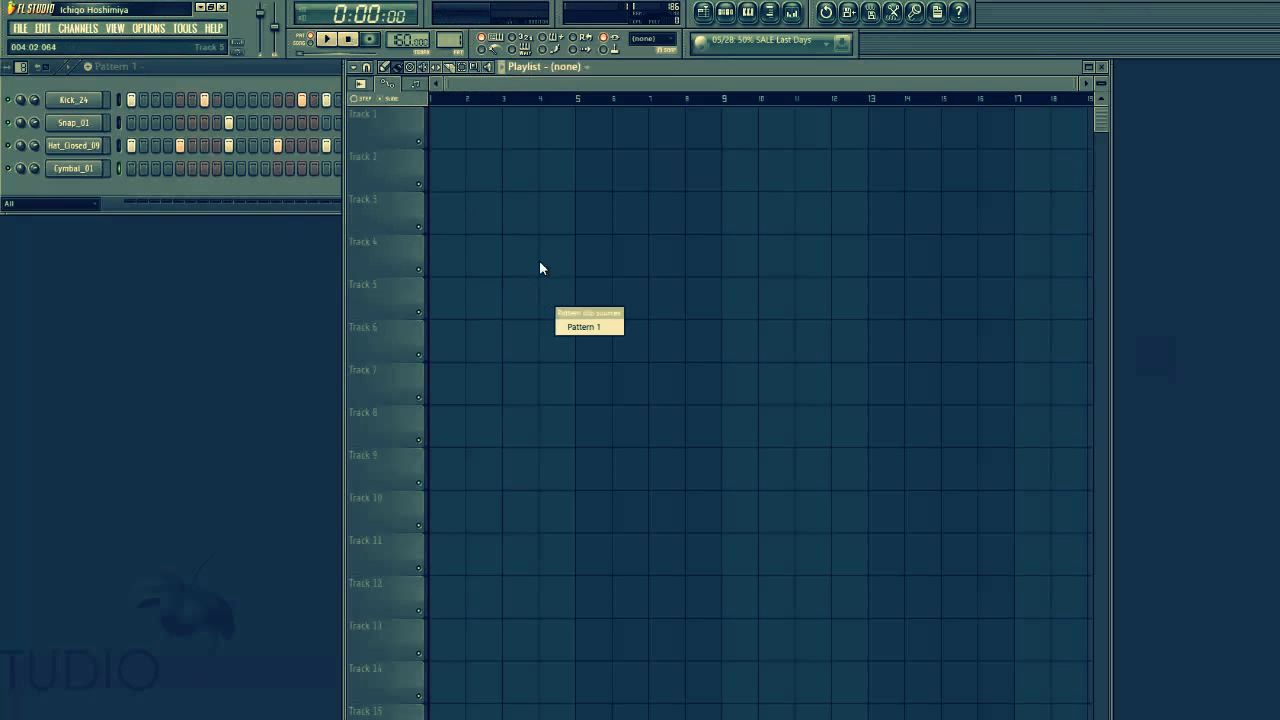
left_click(442, 119)
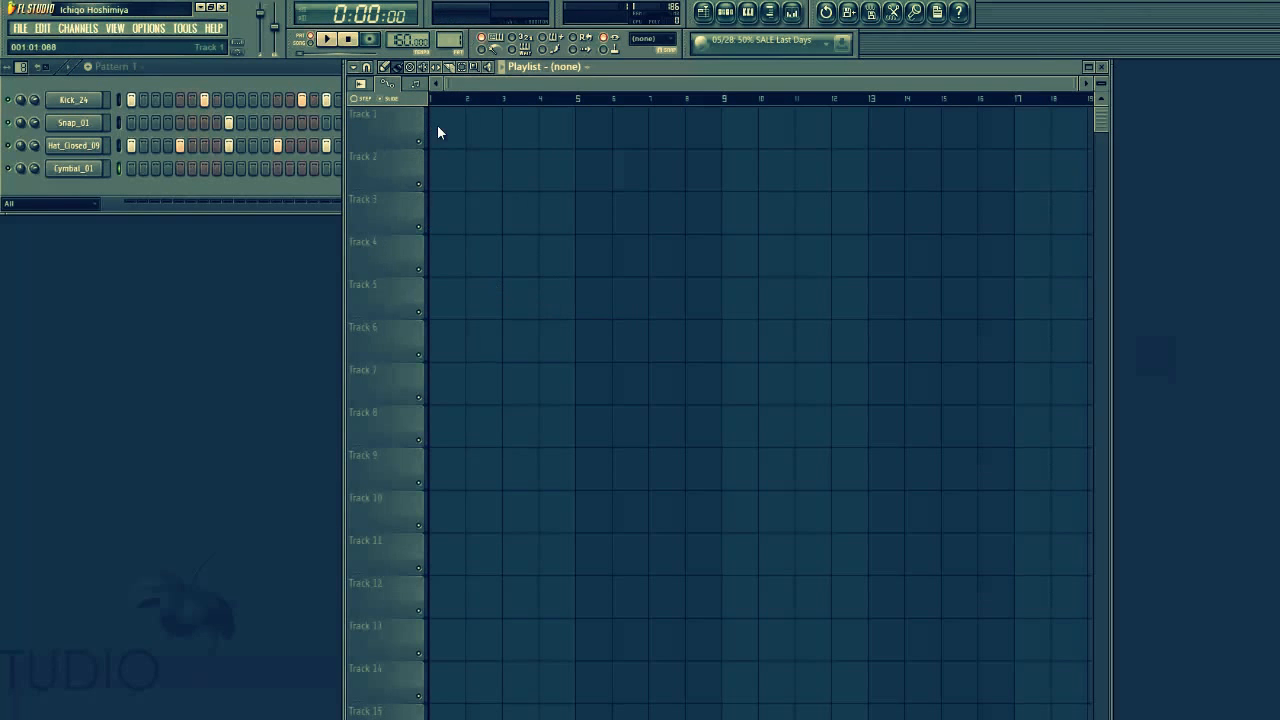
left_click(437, 131)
left_click(460, 145)
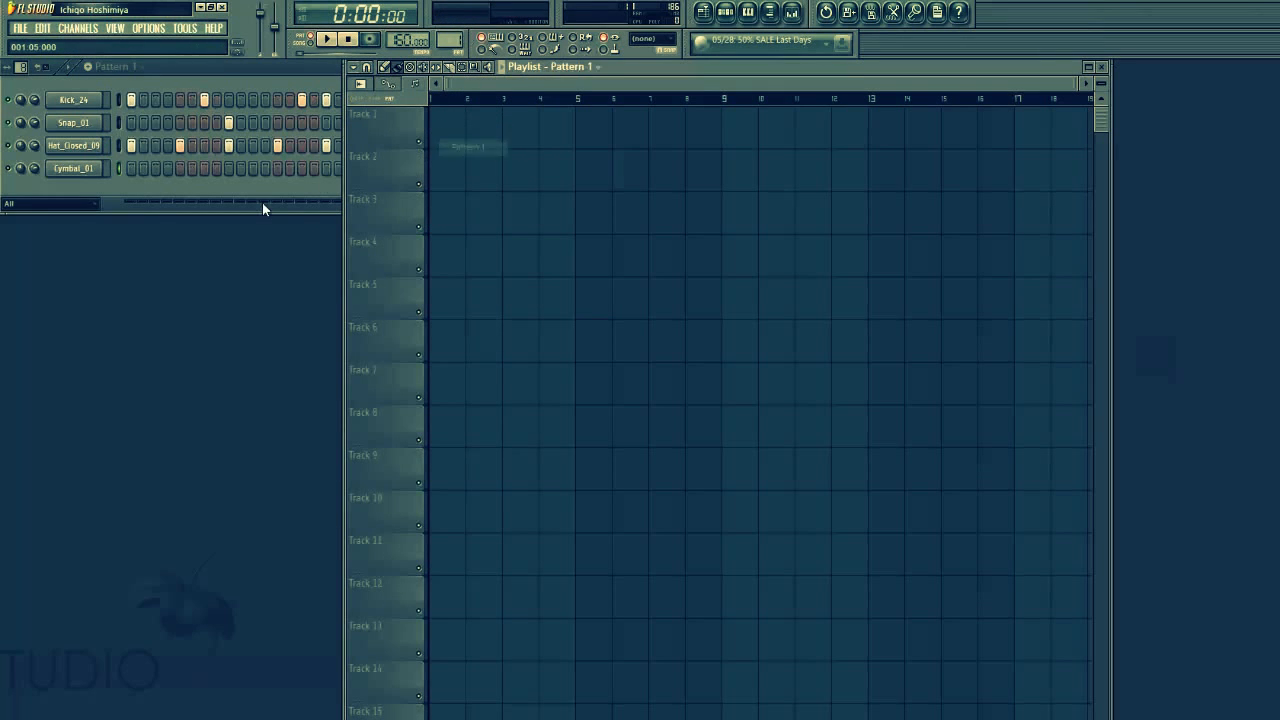
left_click(434, 124)
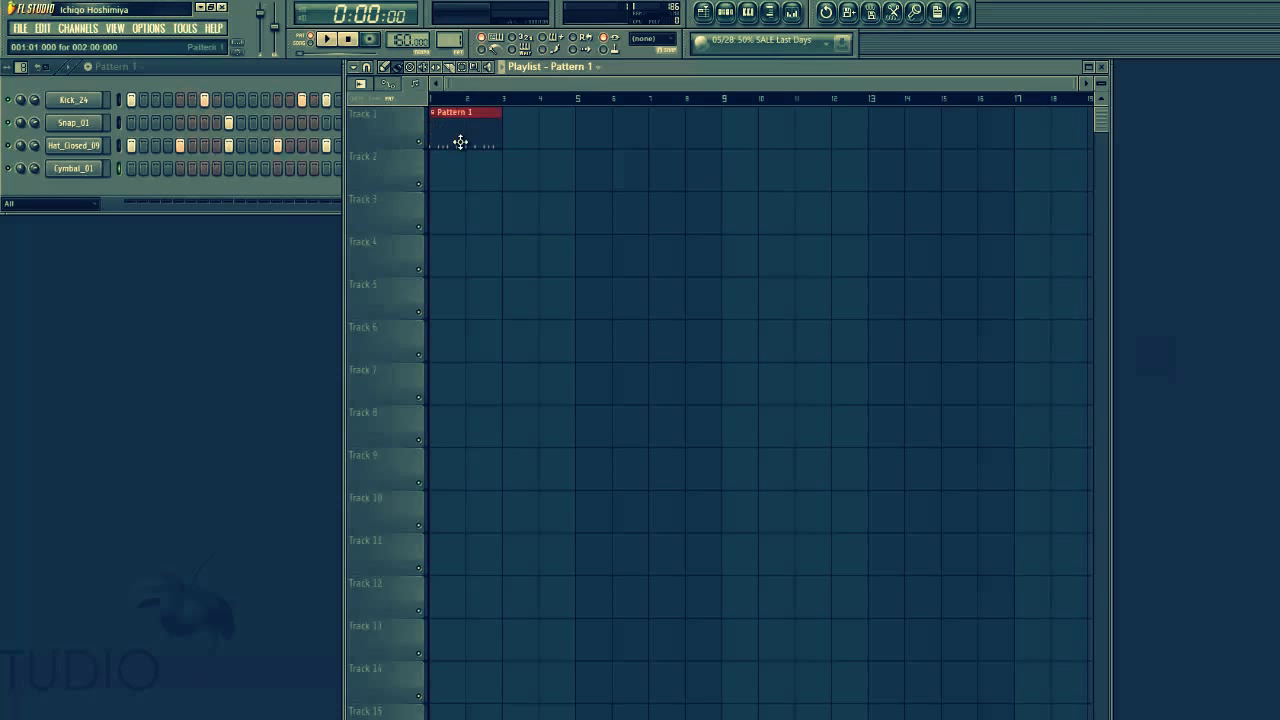
left_click_drag(511, 129, 701, 177)
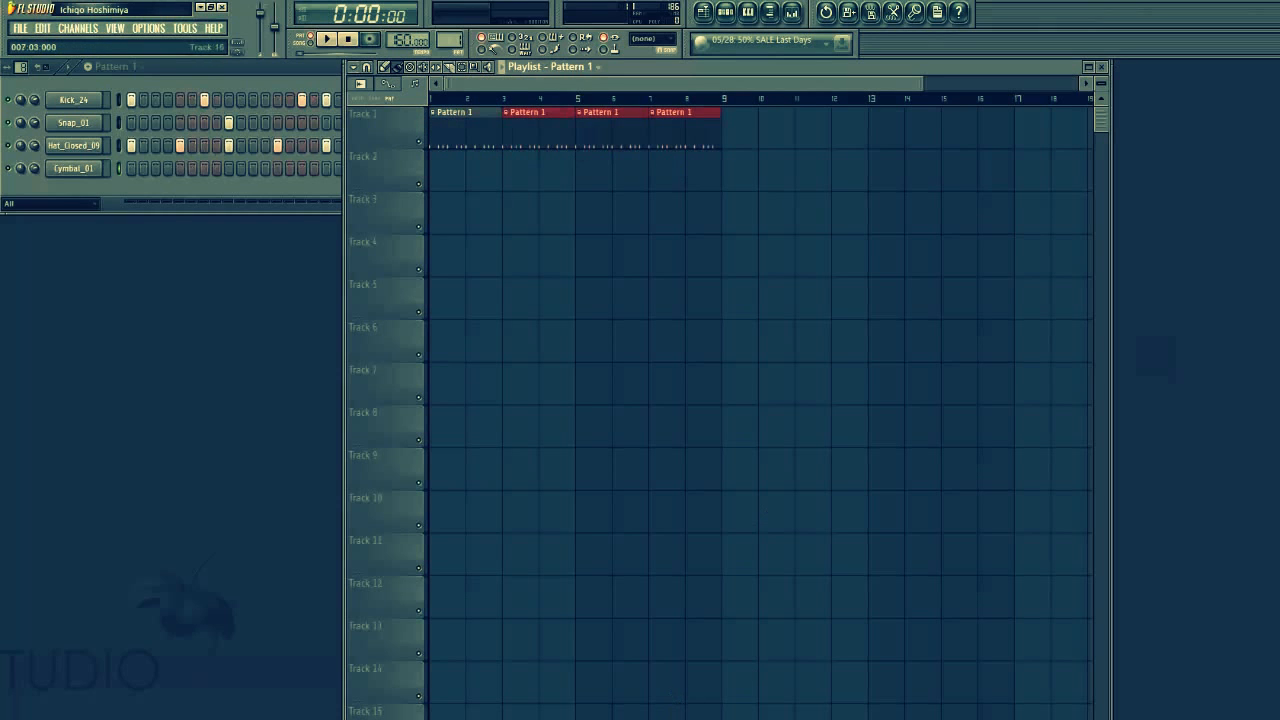
Create Pattern 2 with a Cymbal_01 hit on its first step, and place it at bar 1 of Track 2 in the maximized playlist.
left_click(1089, 68)
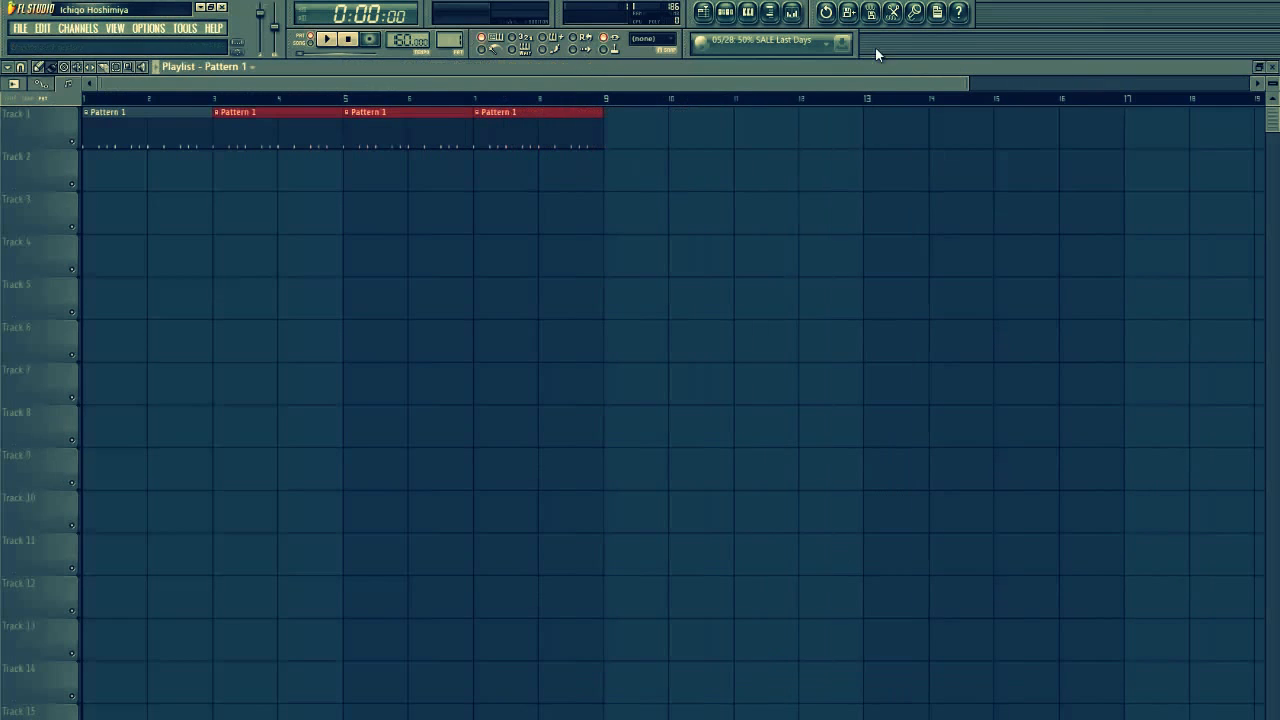
scroll(450, 40, "up", 1)
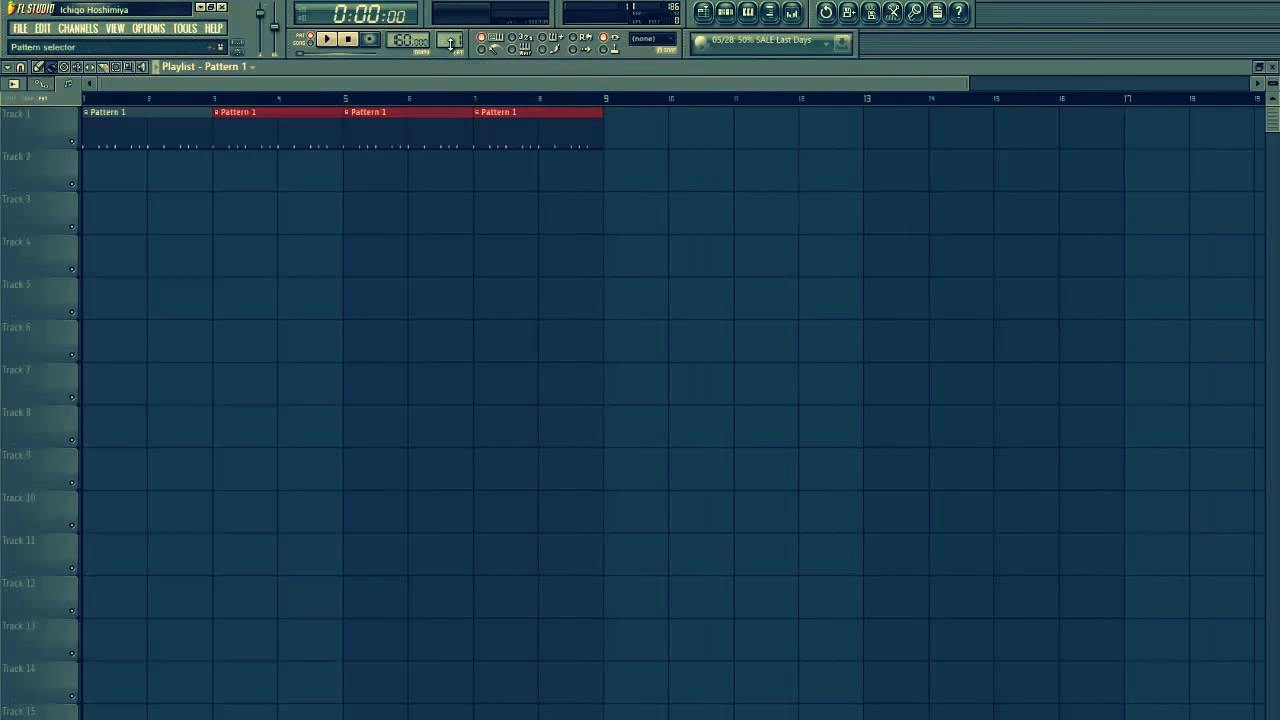
left_click(729, 14)
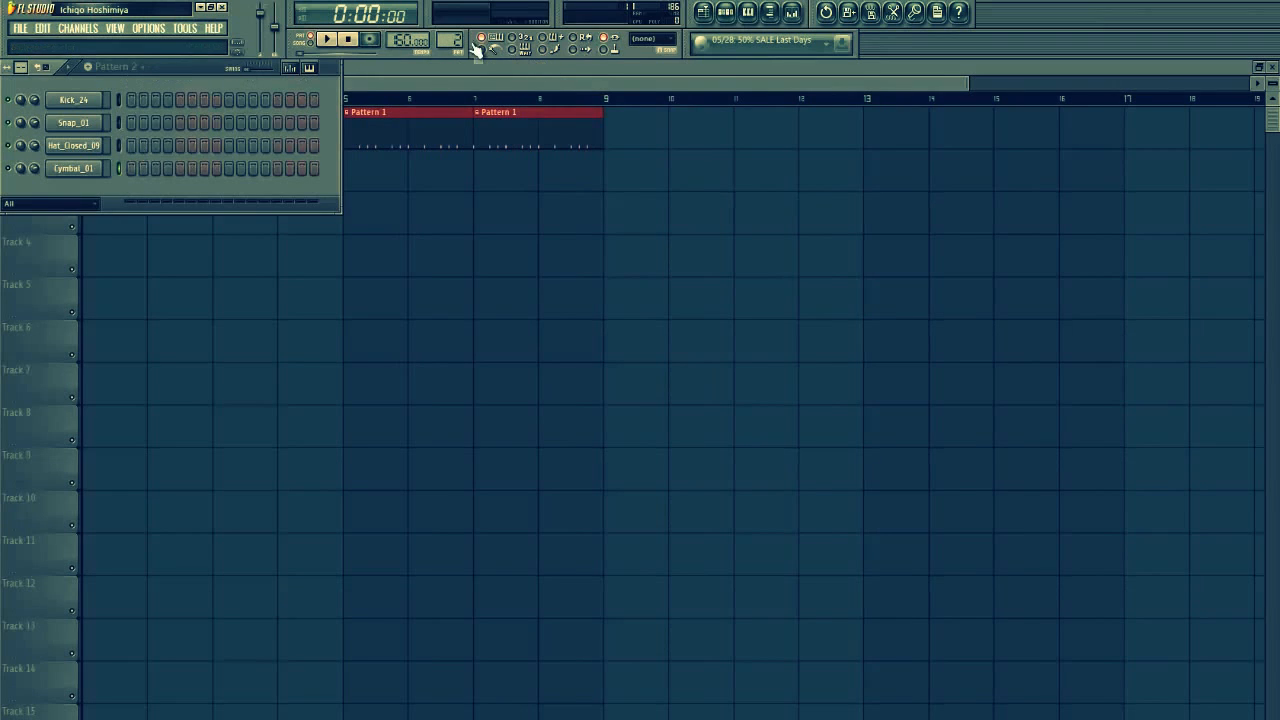
scroll(457, 40, "down", 1)
scroll(457, 40, "up", 1)
key("F6")
left_click(92, 168)
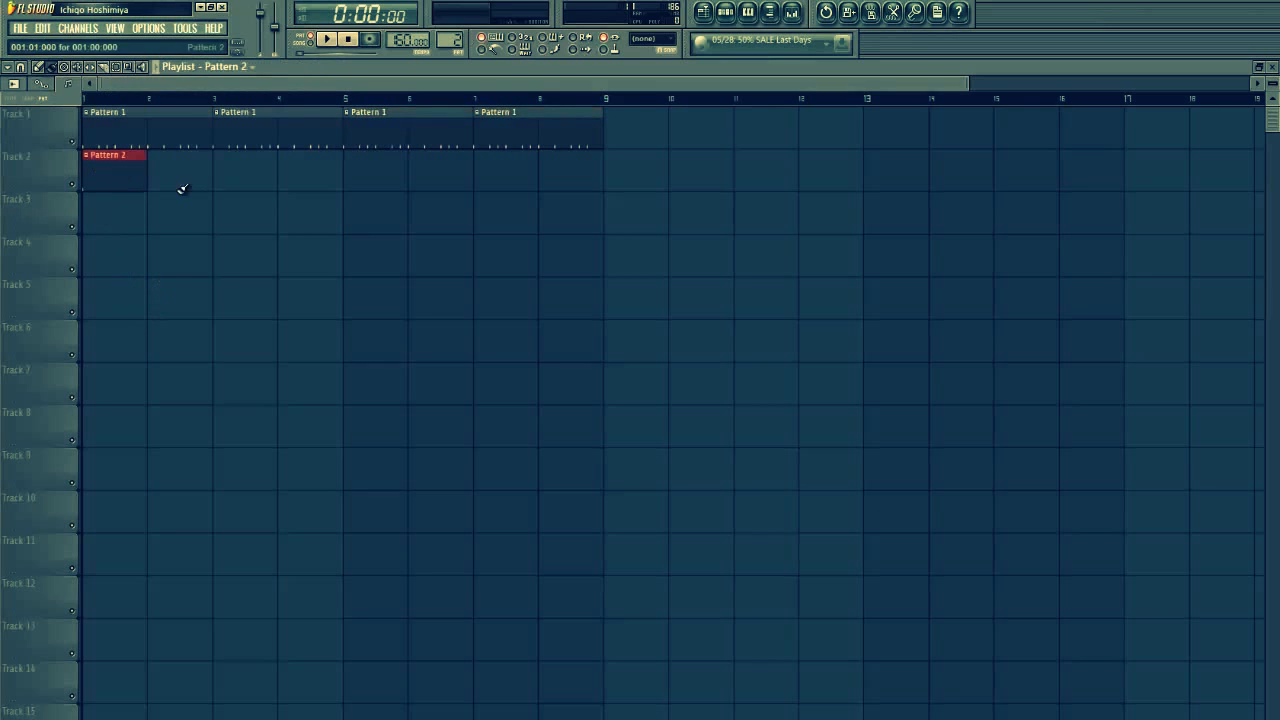
Switch to song mode, play the arrangement with the channel steps shown, and stop playback.
left_click(310, 43)
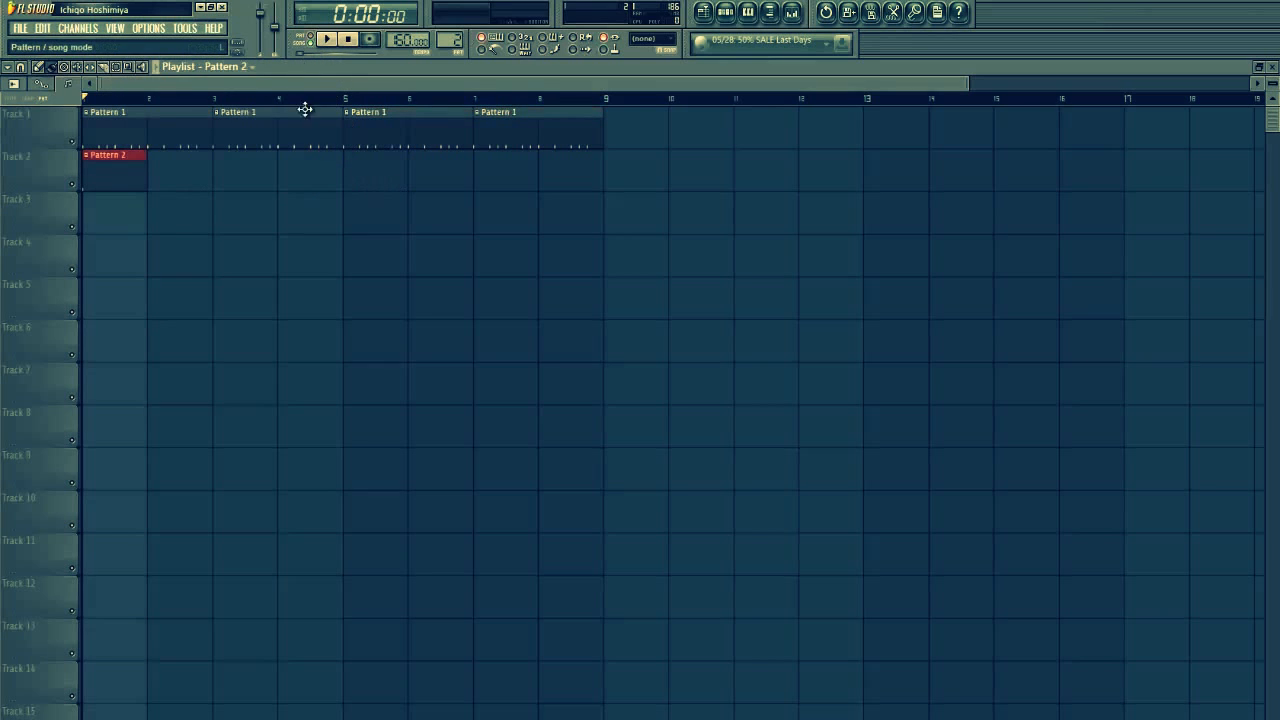
left_click(330, 40)
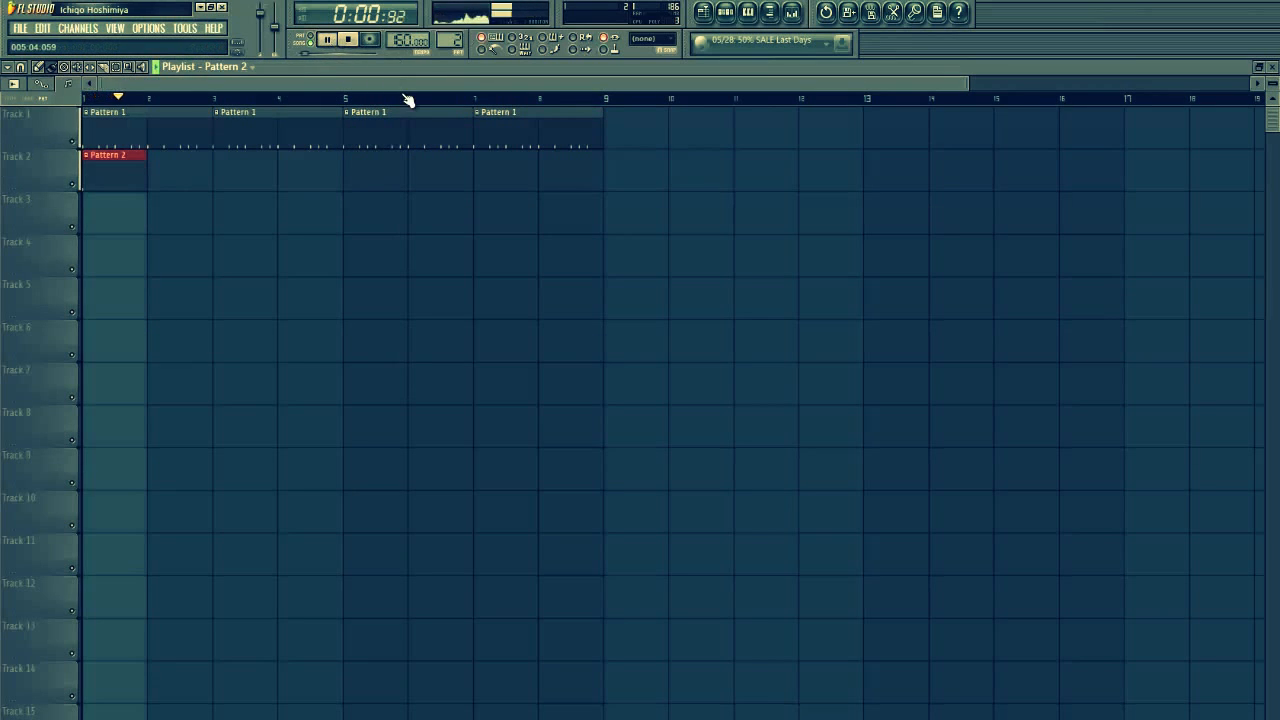
left_click(726, 12)
left_click(348, 39)
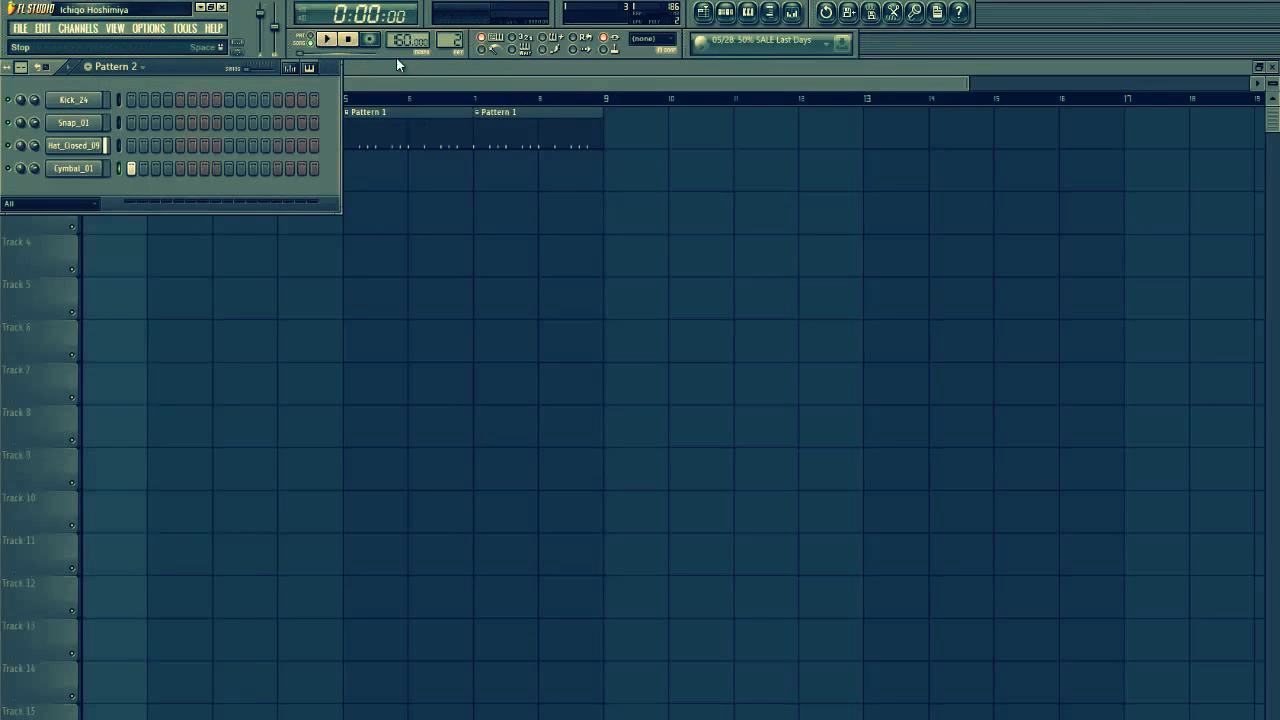
Return to Pattern 1 and set the project tempo to half speed.
scroll(448, 42, "down", 1)
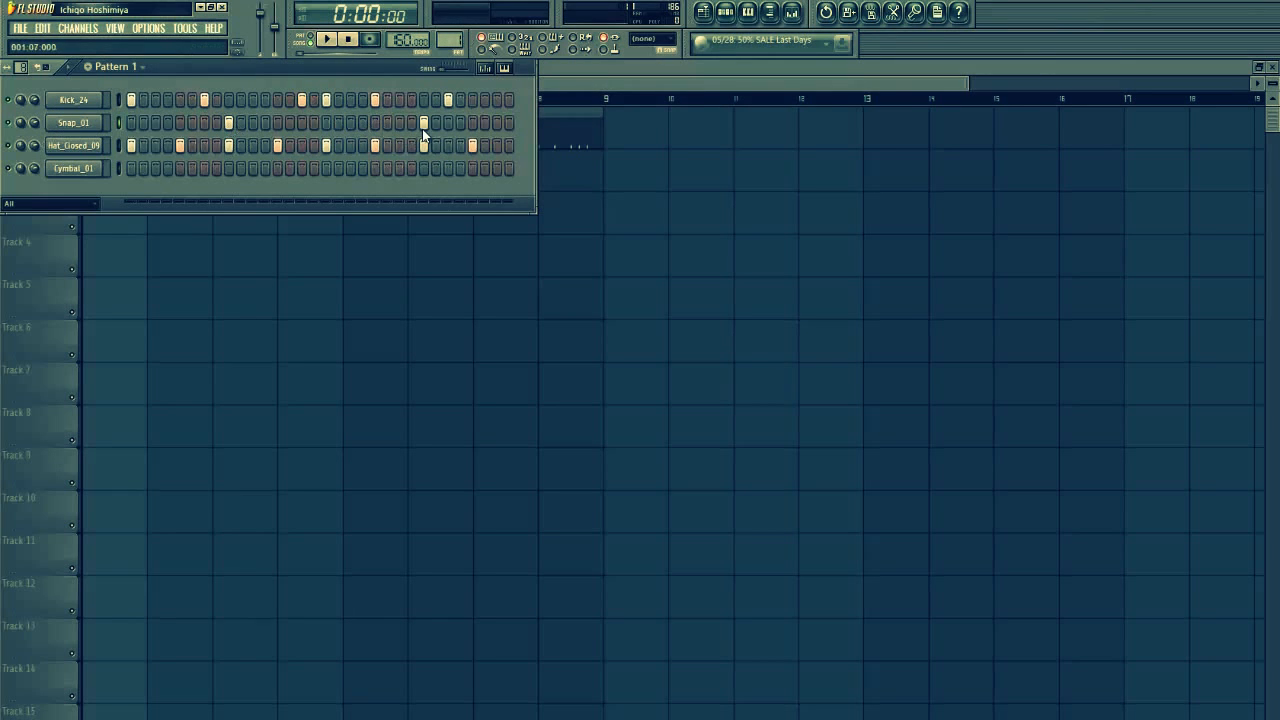
right_click(397, 44)
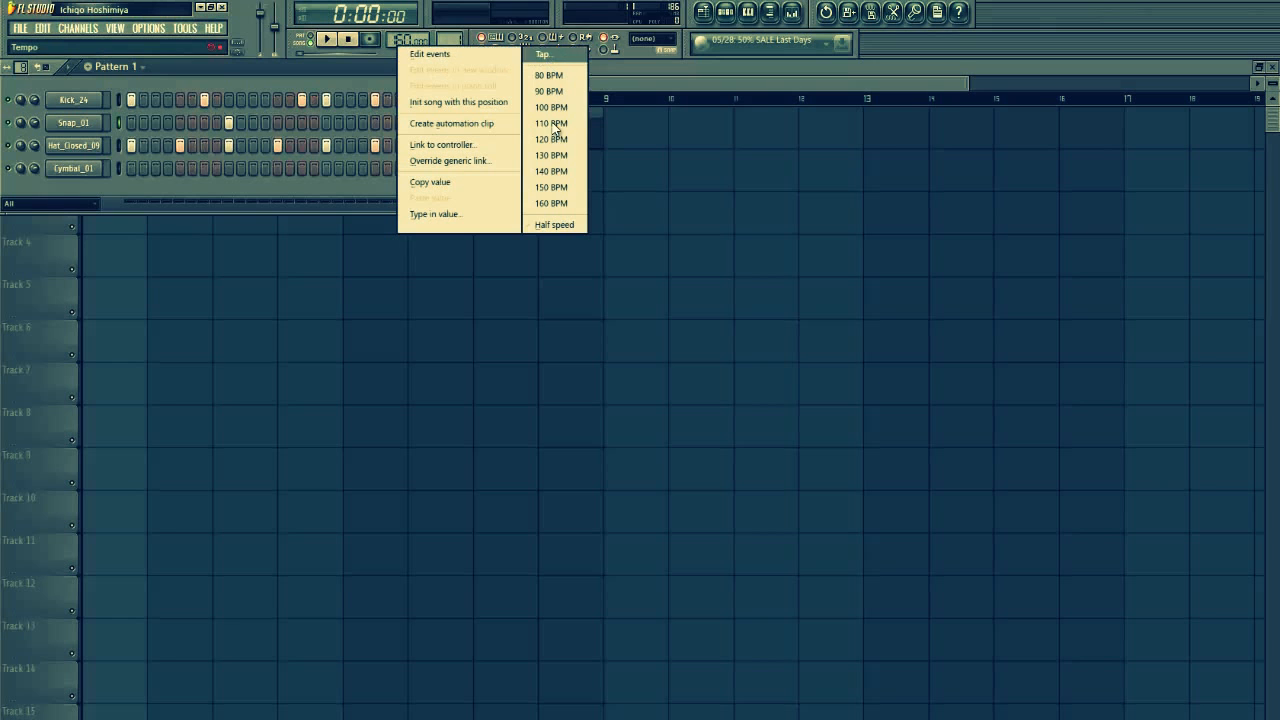
left_click(540, 225)
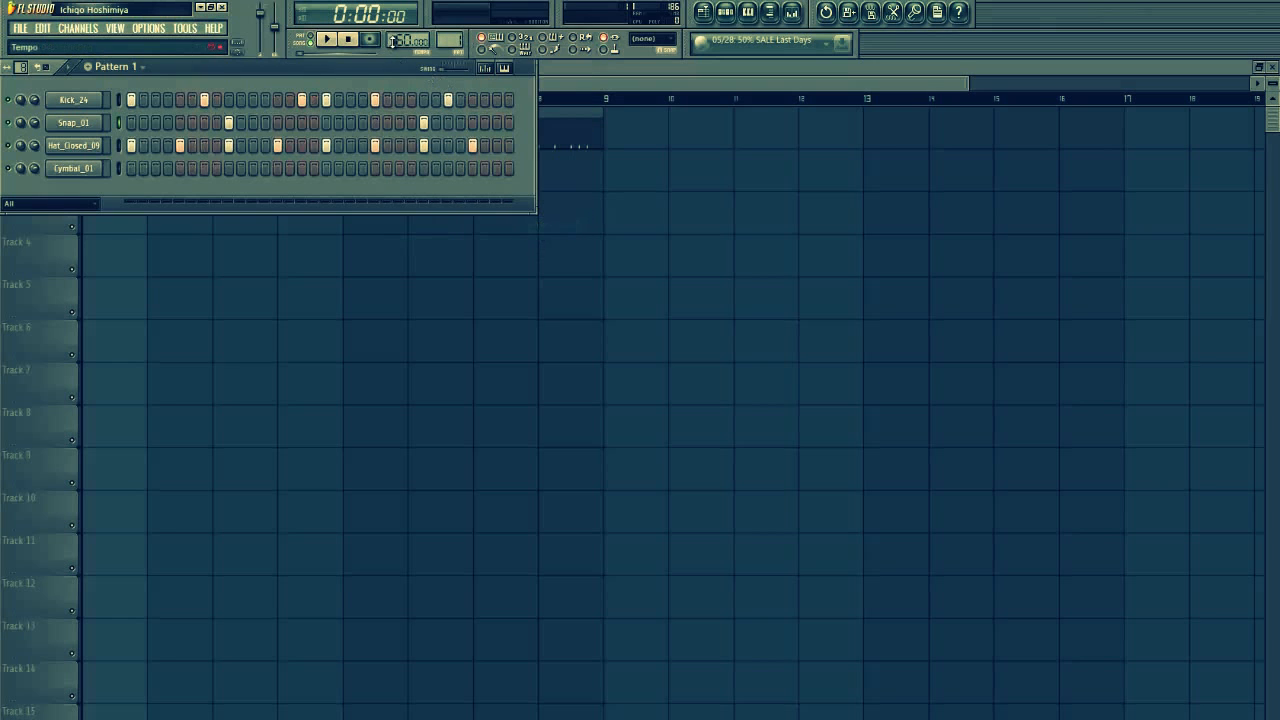
Set the project tempo to 80 BPM.
right_click(394, 41)
left_click(535, 223)
left_click_drag(394, 153, 389, 223)
left_click_drag(396, 290, 398, 44)
Switch to the empty Pattern 3 and place Snap_01 hits on steps 5 and 13.
scroll(447, 41, "up", 1)
scroll(441, 36, "down", 1)
scroll(447, 40, "up", 1)
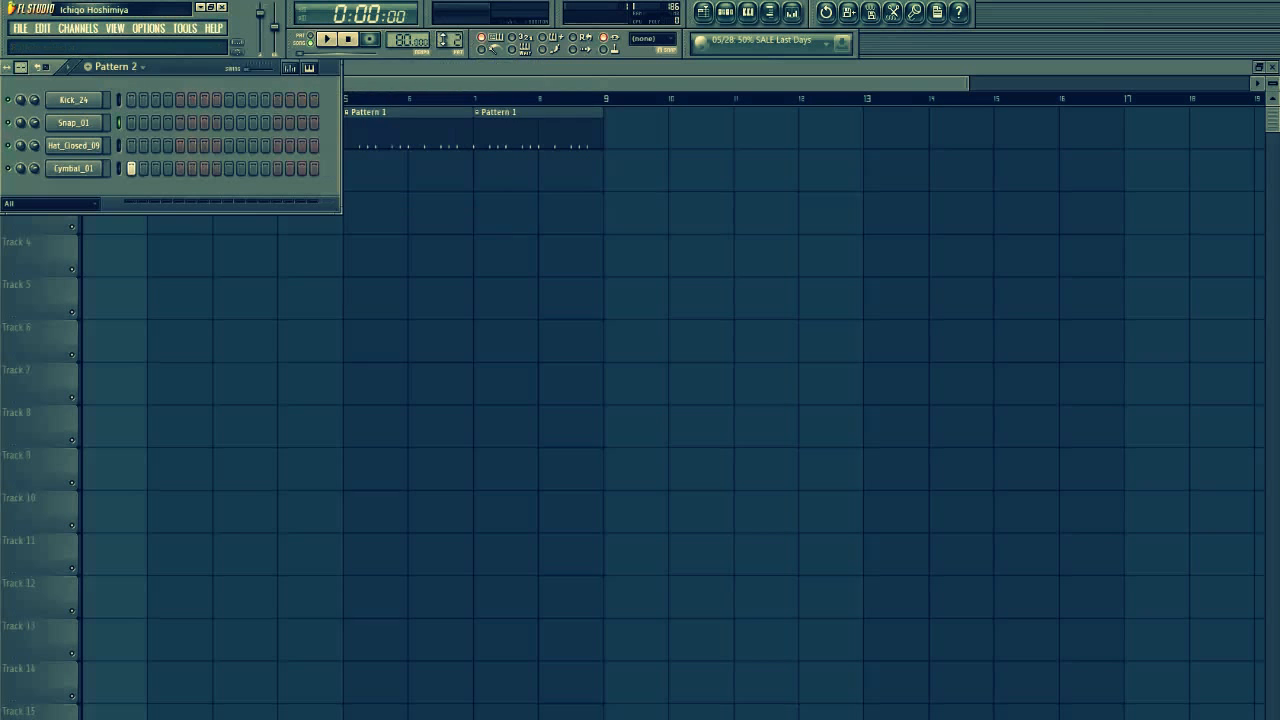
left_click(180, 123)
left_click(276, 123)
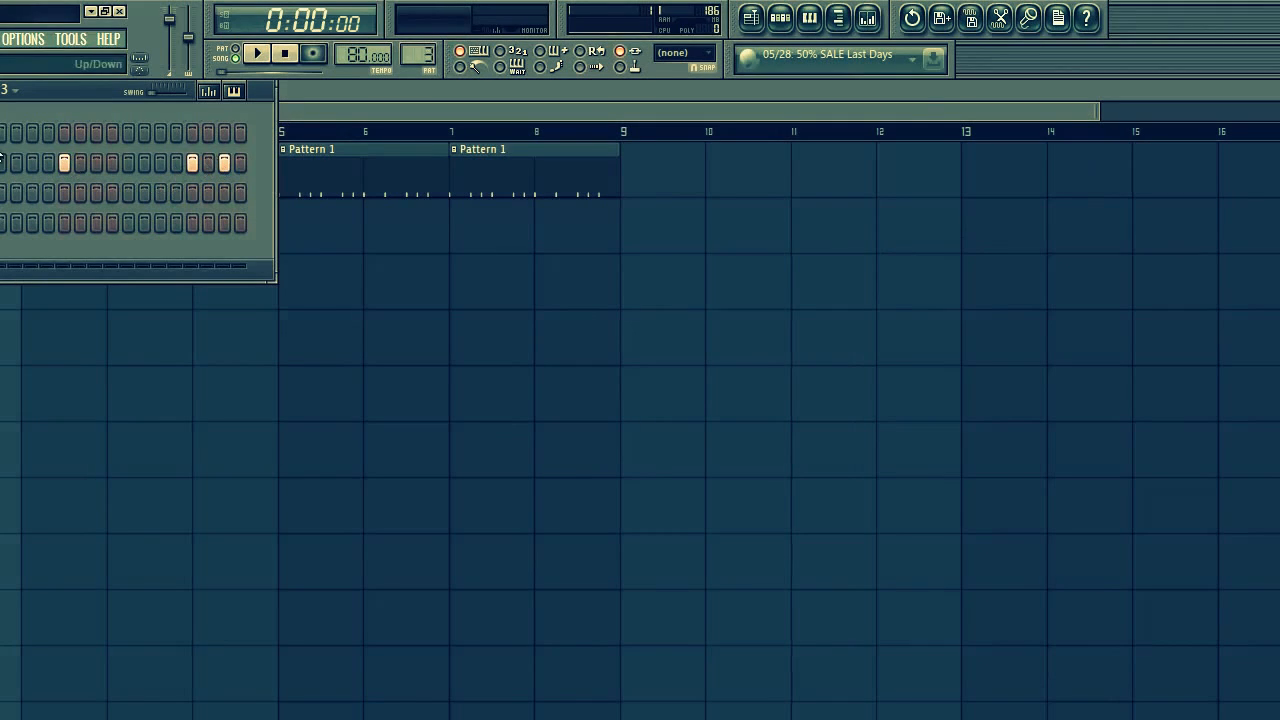
Place Kick_24 hits on steps 1, 4, 8 and 9 of Pattern 3, checking Patterns 1 and 2 for comparison.
left_click(1, 137)
left_click(96, 133)
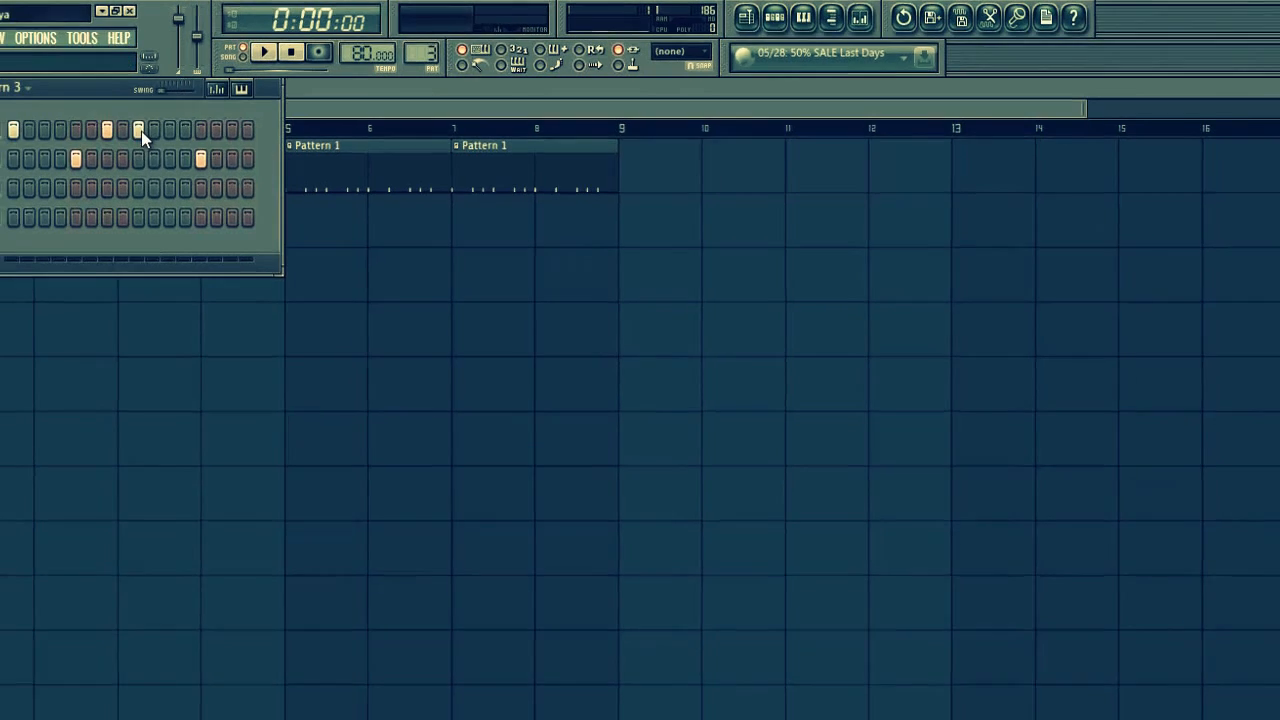
left_click(128, 133)
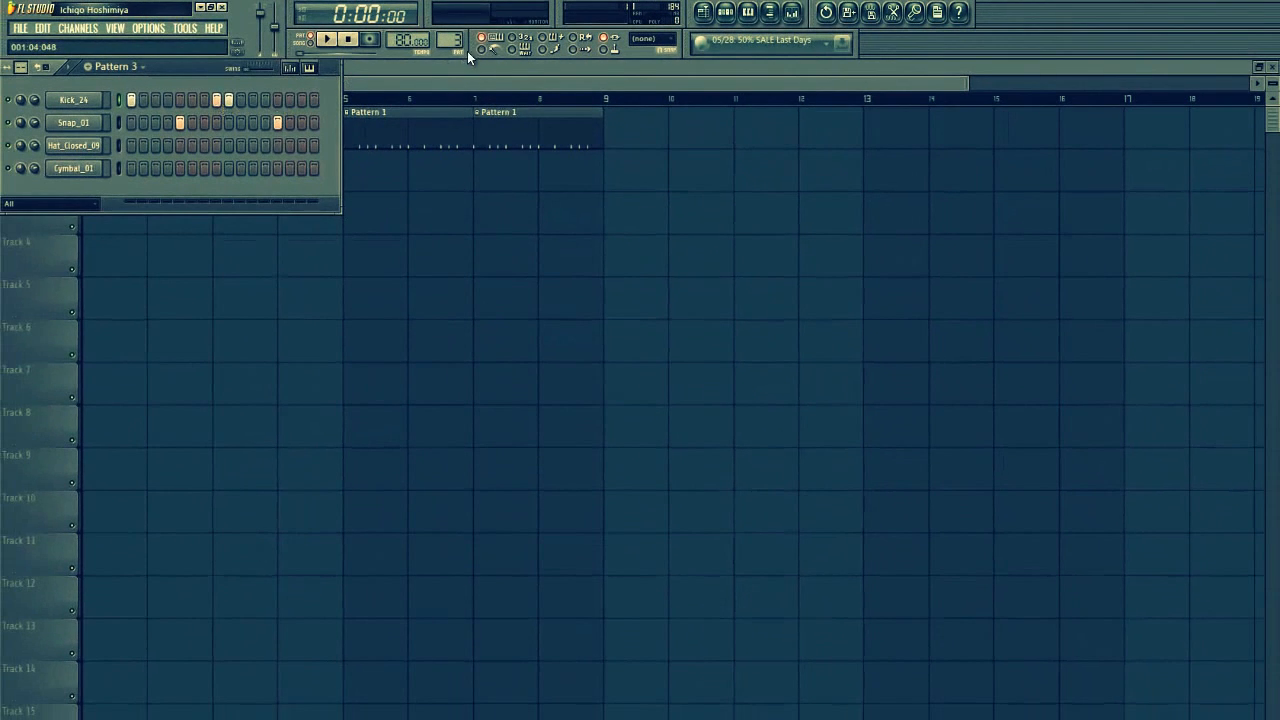
scroll(455, 44, "down", 1)
scroll(455, 44, "down", 1)
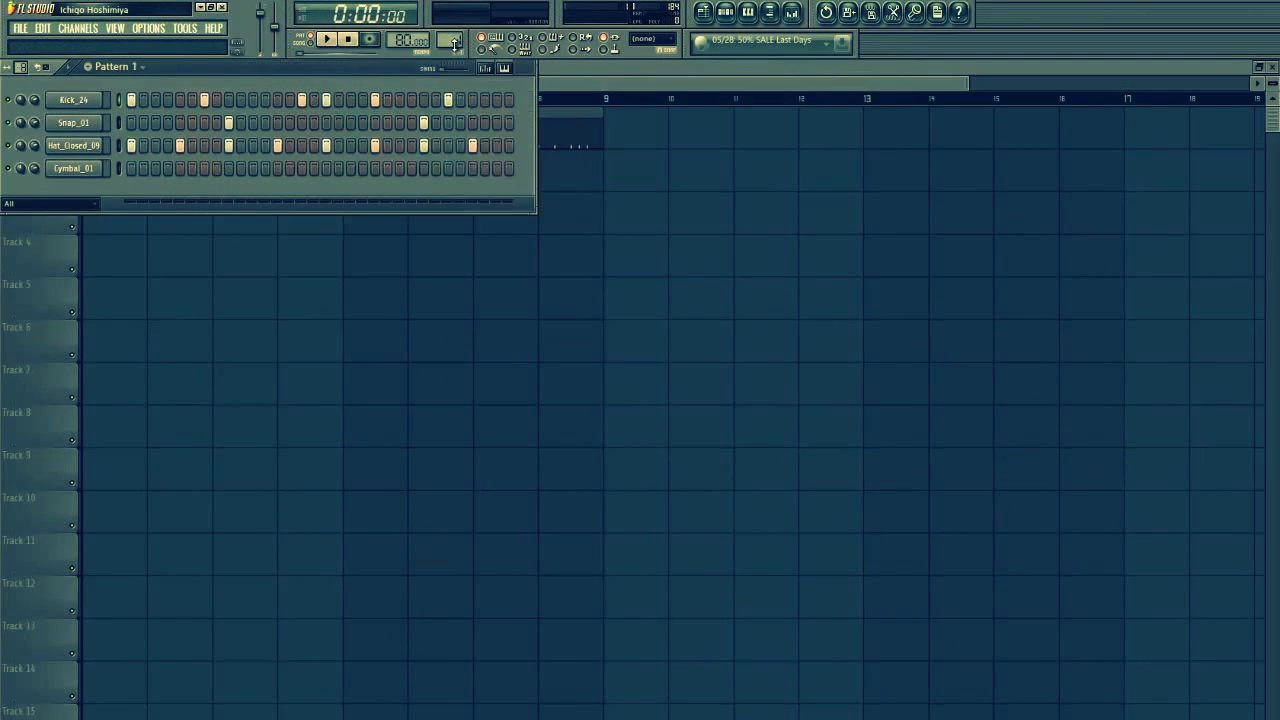
scroll(455, 44, "up", 1)
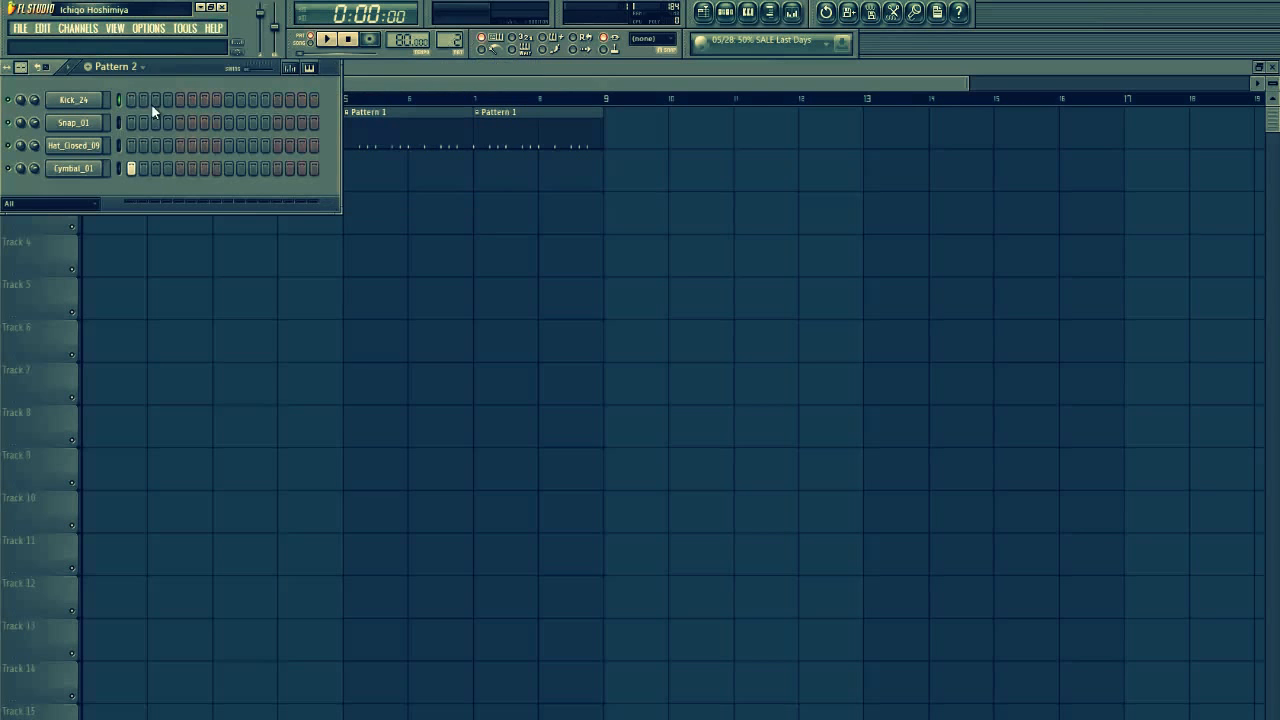
scroll(449, 40, "up", 1)
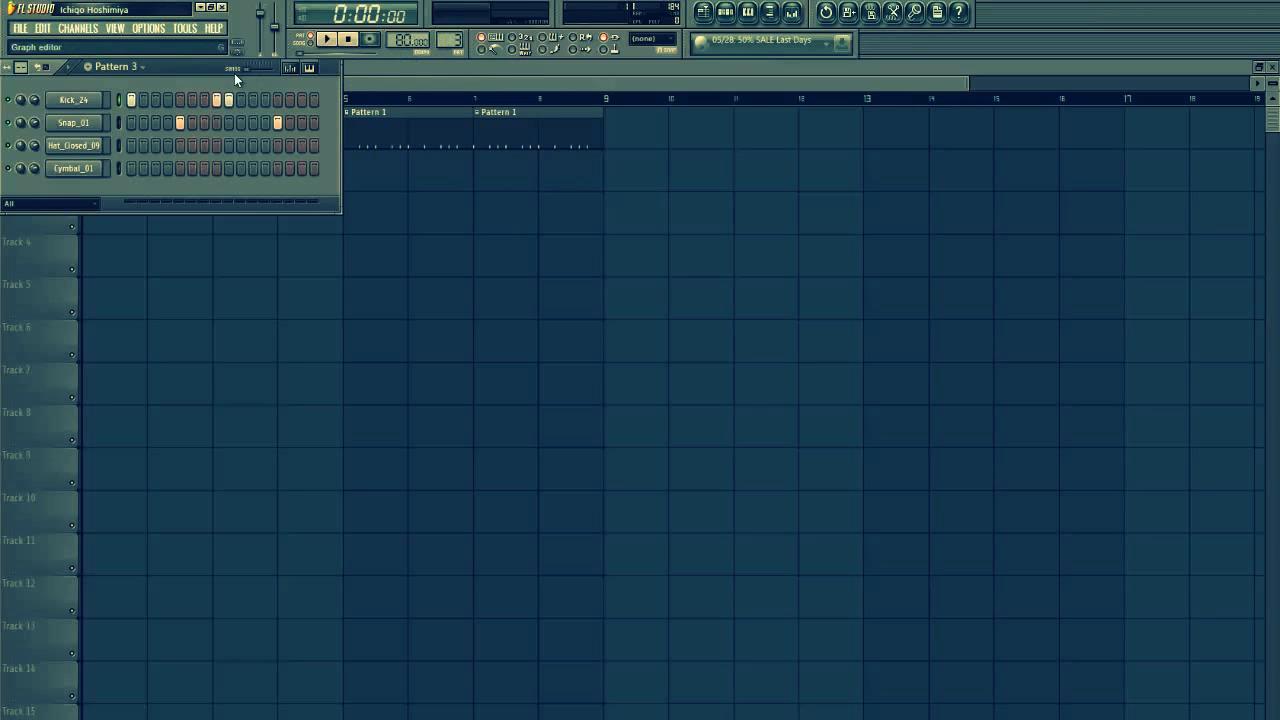
left_click(167, 100)
Fill Hat_Closed_09 on every second step of Pattern 3 and add Kick_24 hits on steps 11 and 14.
right_click(97, 145)
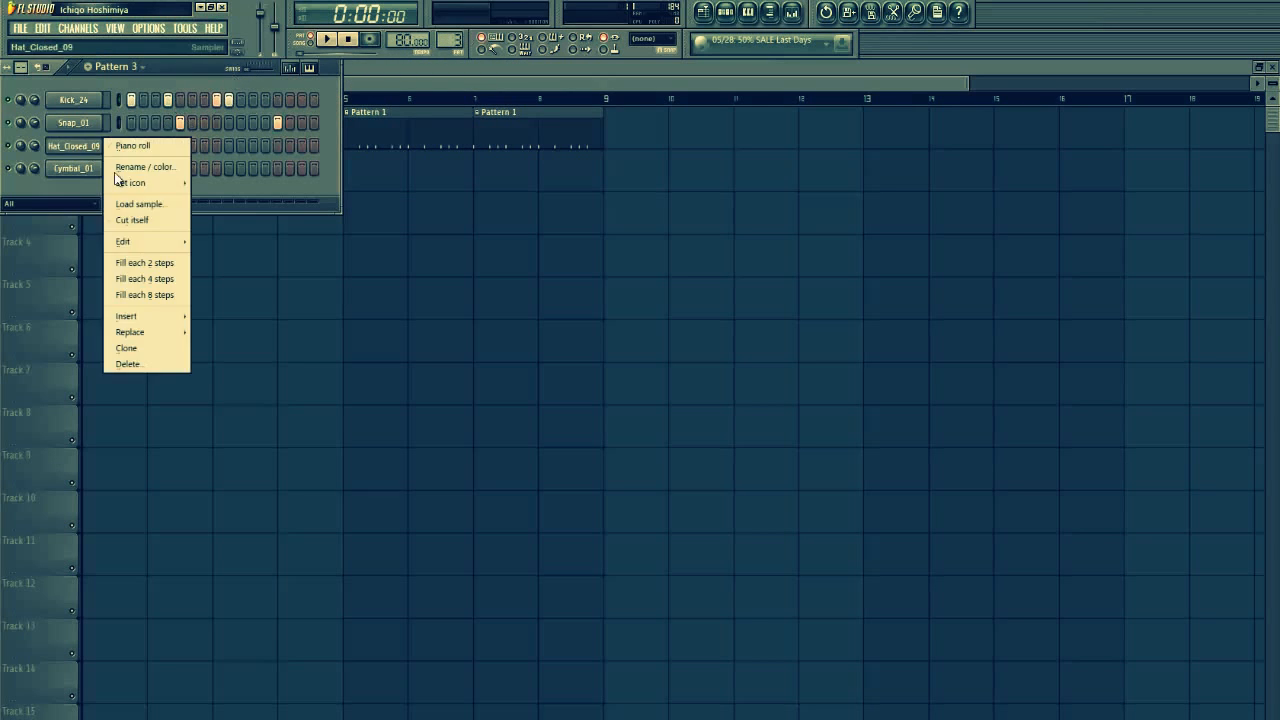
left_click(145, 262)
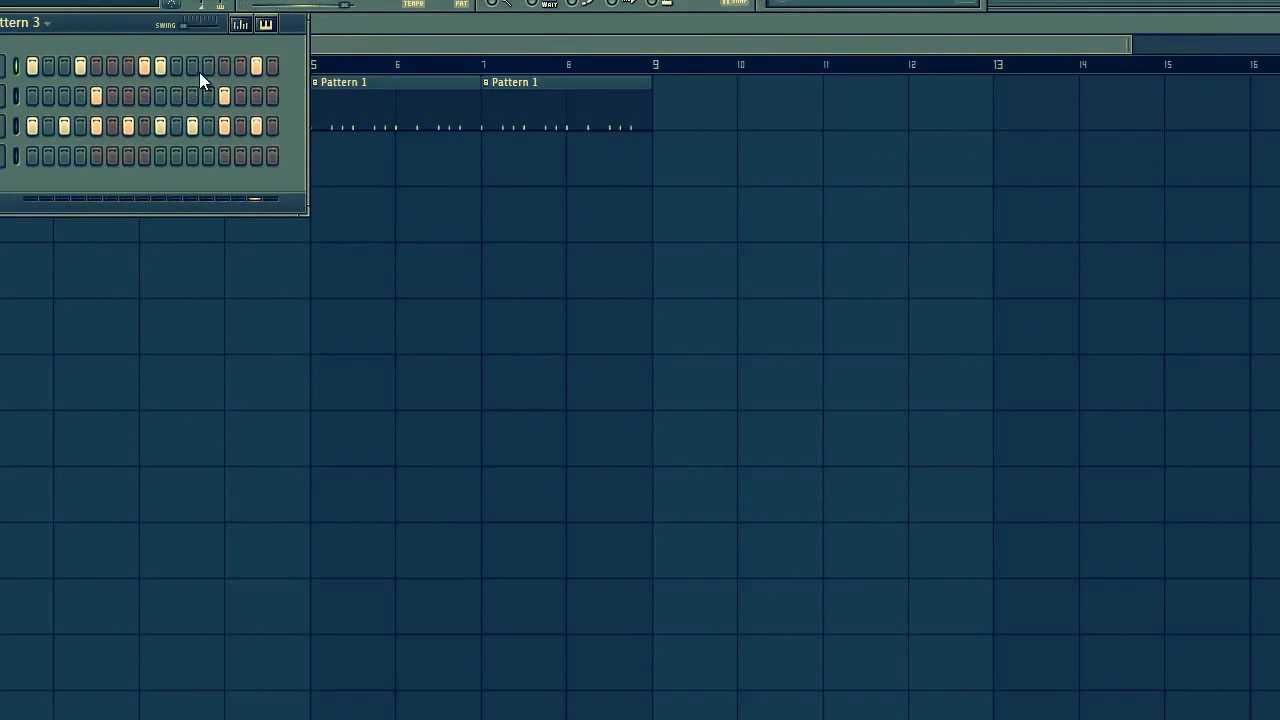
left_click(195, 72)
left_click(240, 67)
left_click(256, 66)
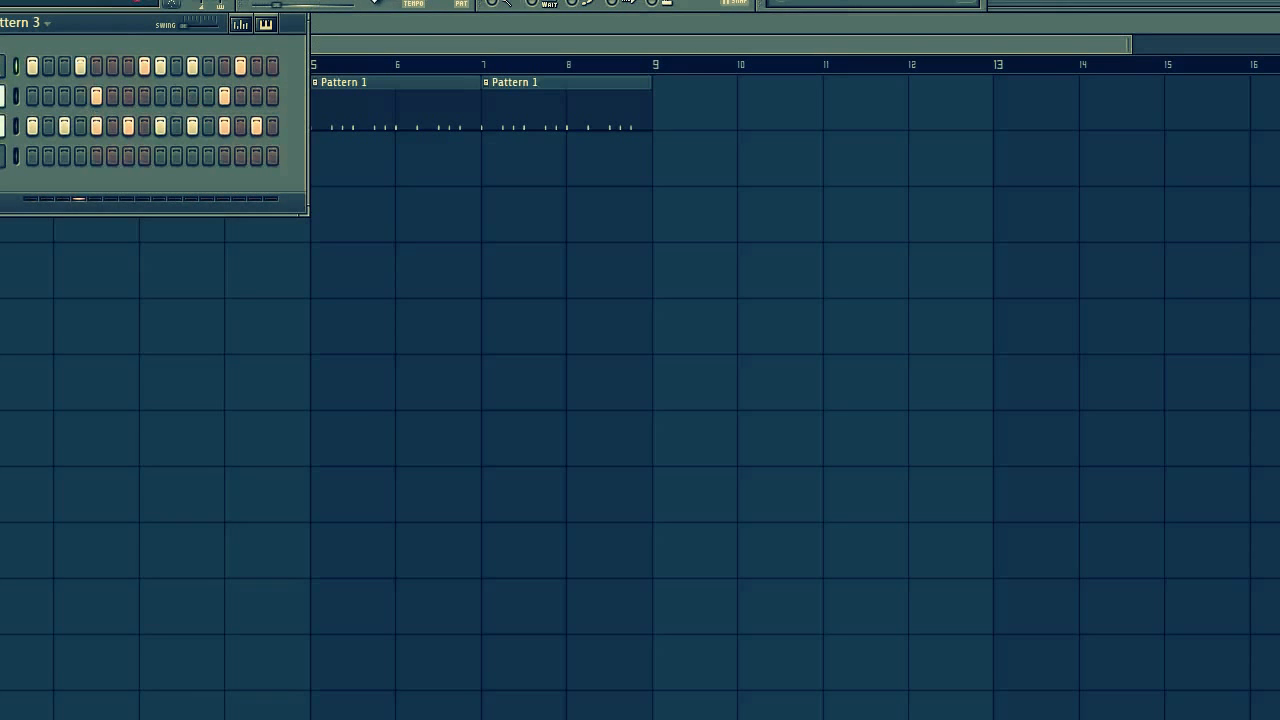
Remove all four Pattern 1 clips from Track 1 of the playlist.
left_click(396, 44)
right_click(523, 98)
right_click(395, 100)
right_click(223, 101)
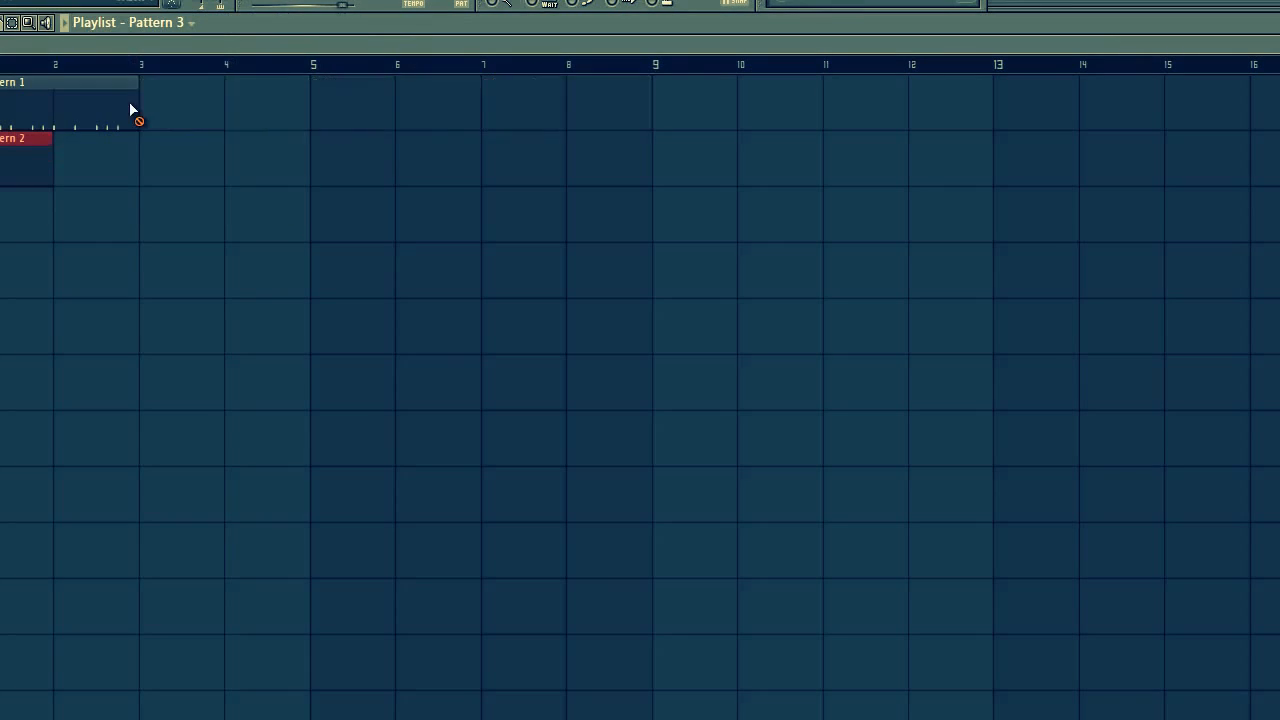
right_click(122, 101)
Show the channel steps again and delete the old 32-step Pattern 1 from the project.
left_click(726, 16)
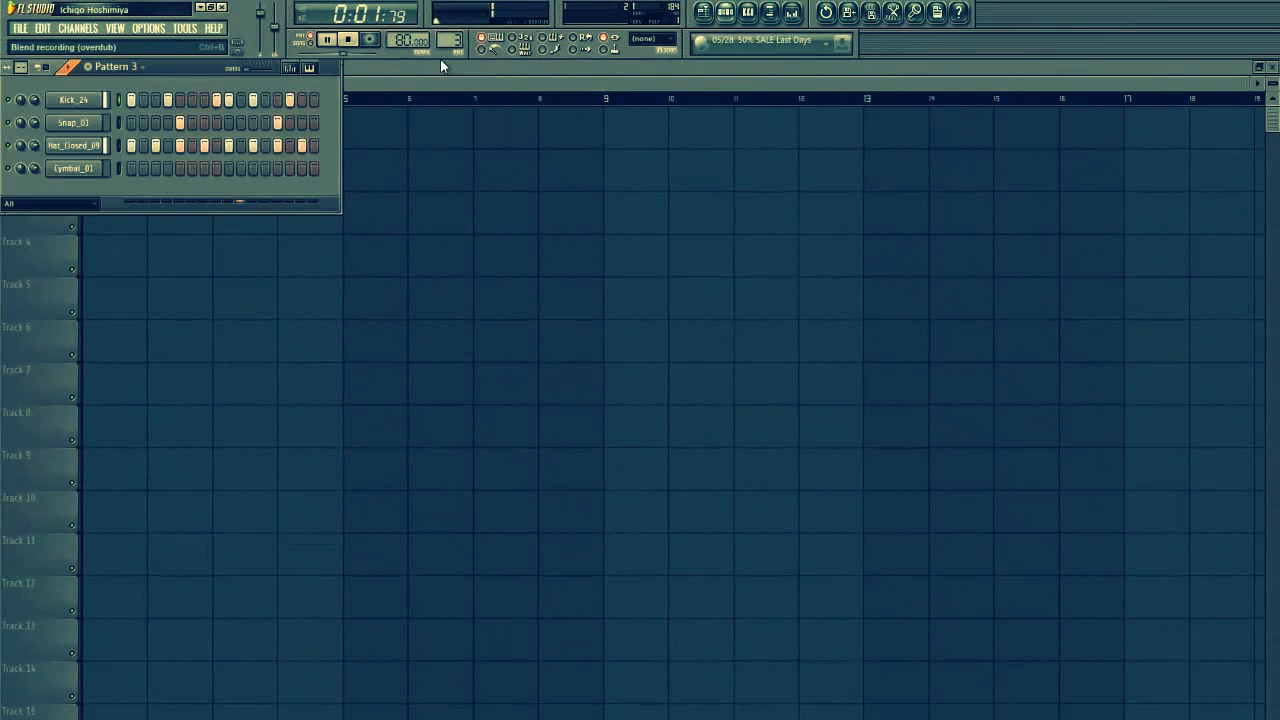
left_click_drag(450, 42, 450, 56)
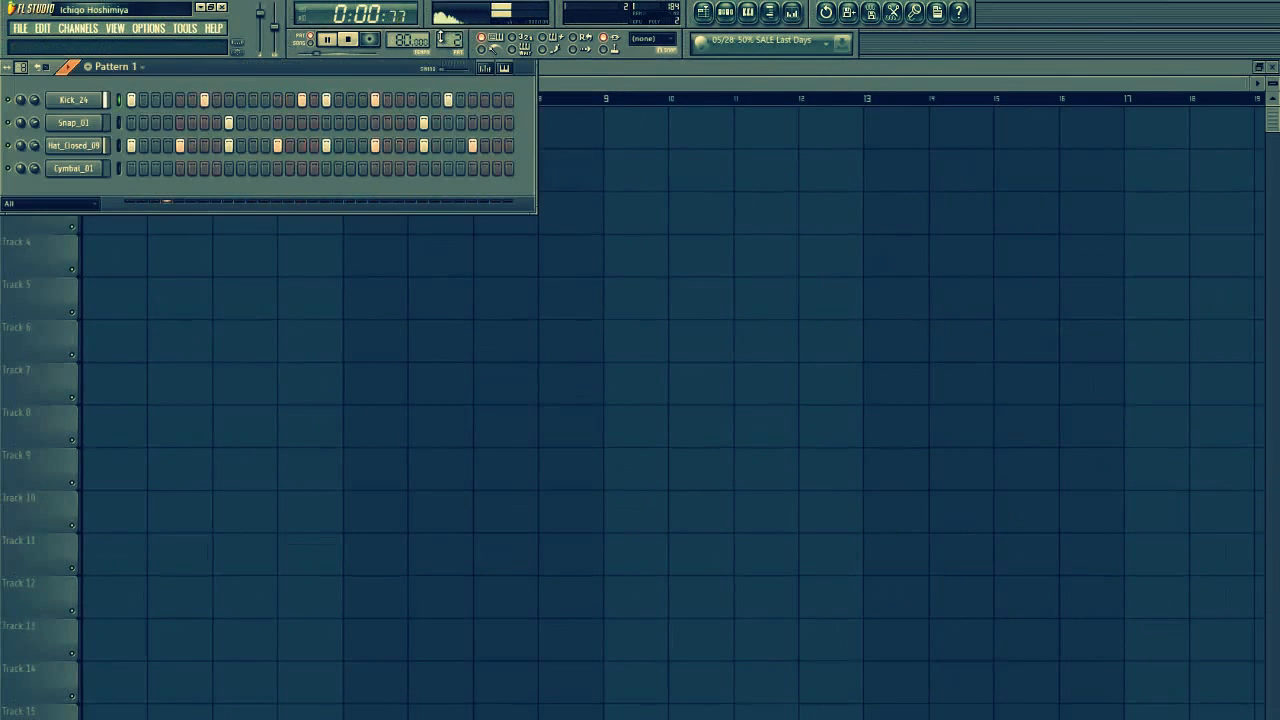
left_click(128, 66)
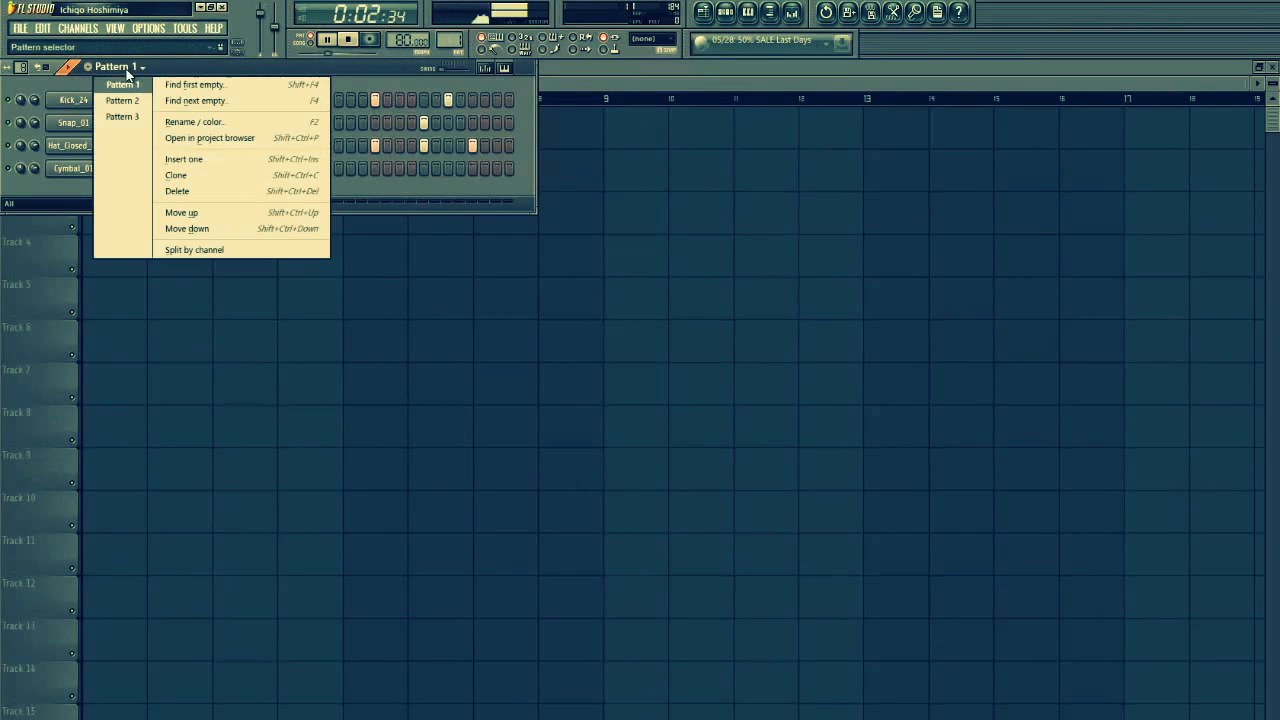
left_click(205, 191)
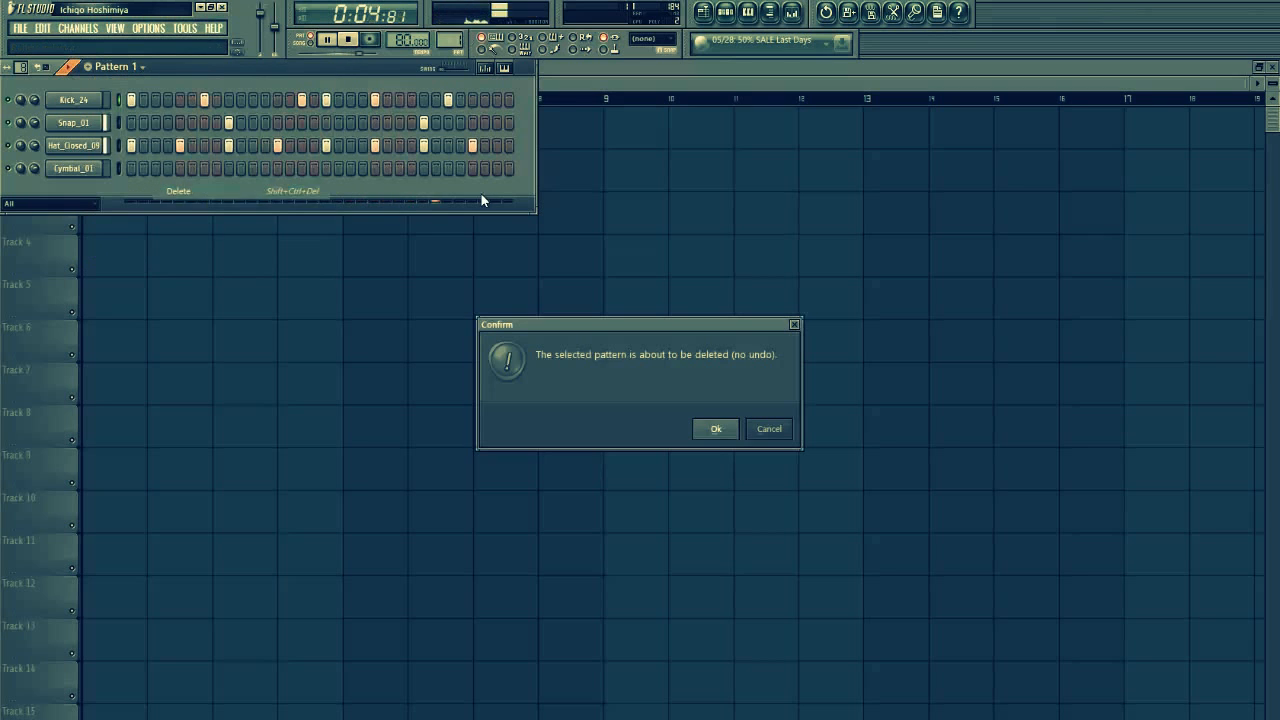
left_click(716, 428)
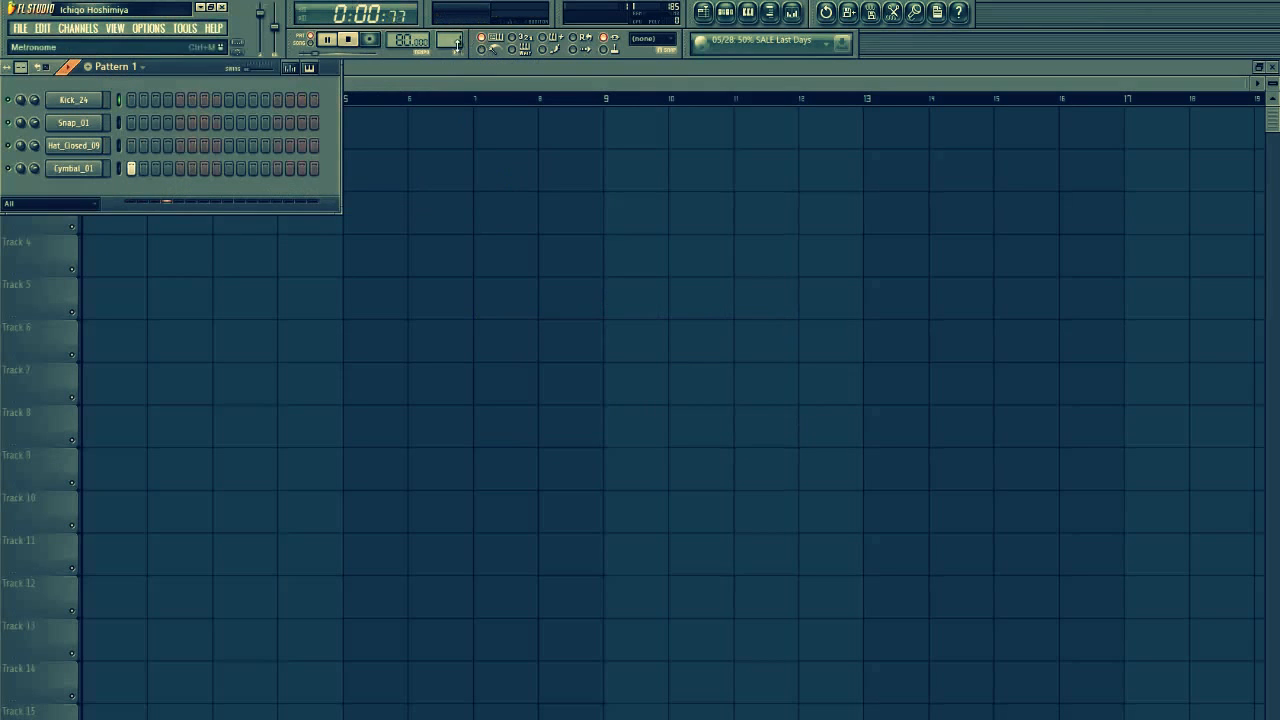
Paint four consecutive clips of the new drum beat, Pattern 2, on Track 1 from bar 1 to bar 5, and stop playback.
left_click_drag(453, 46, 453, 38)
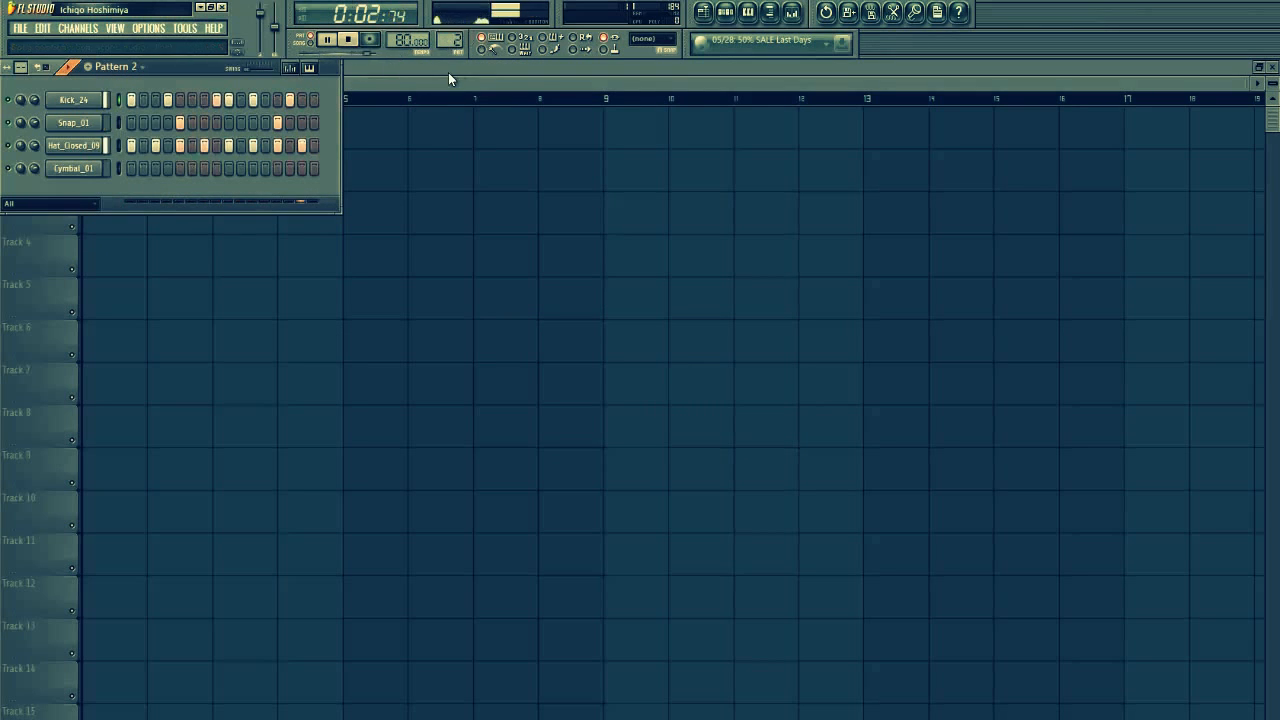
left_click(442, 242)
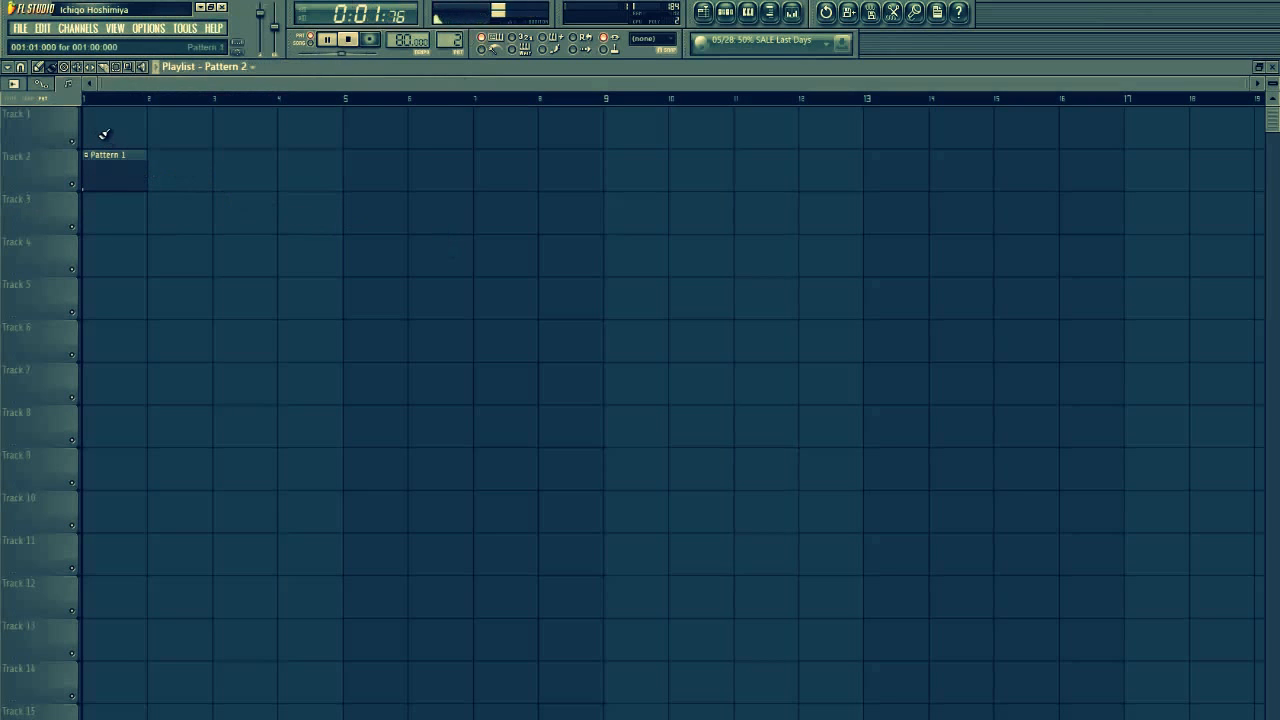
left_click_drag(100, 127, 283, 140)
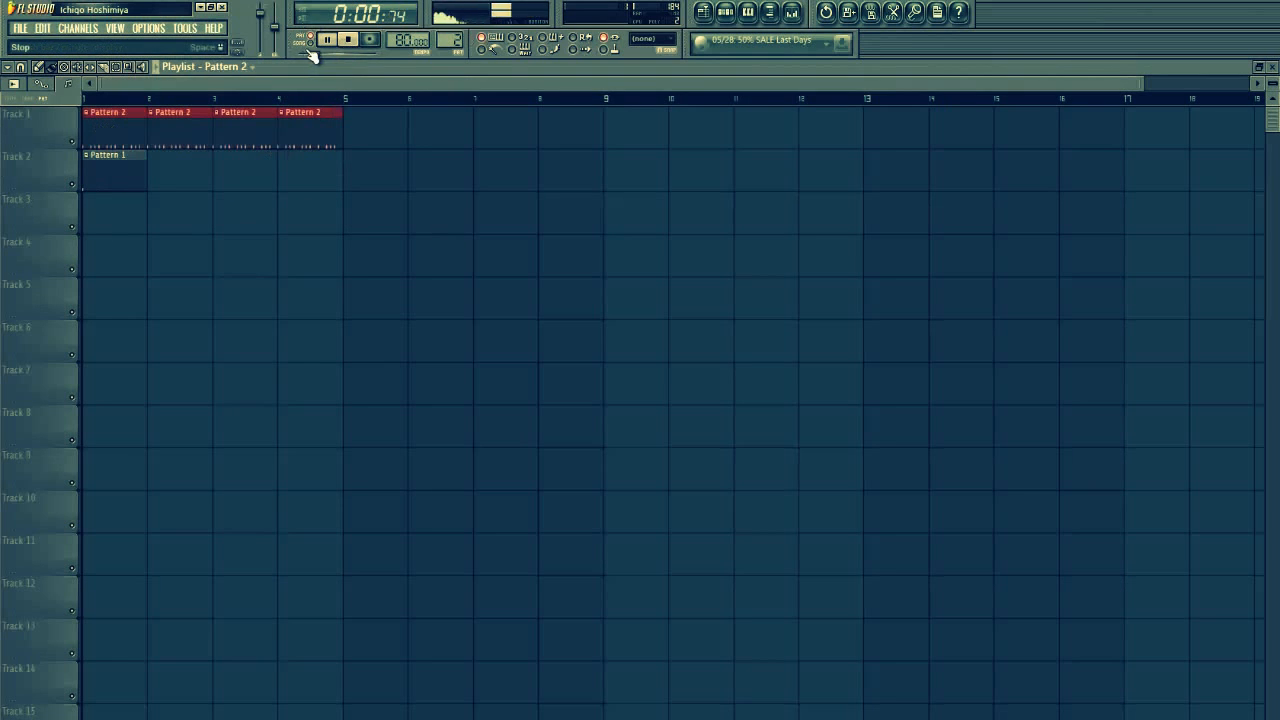
left_click(348, 40)
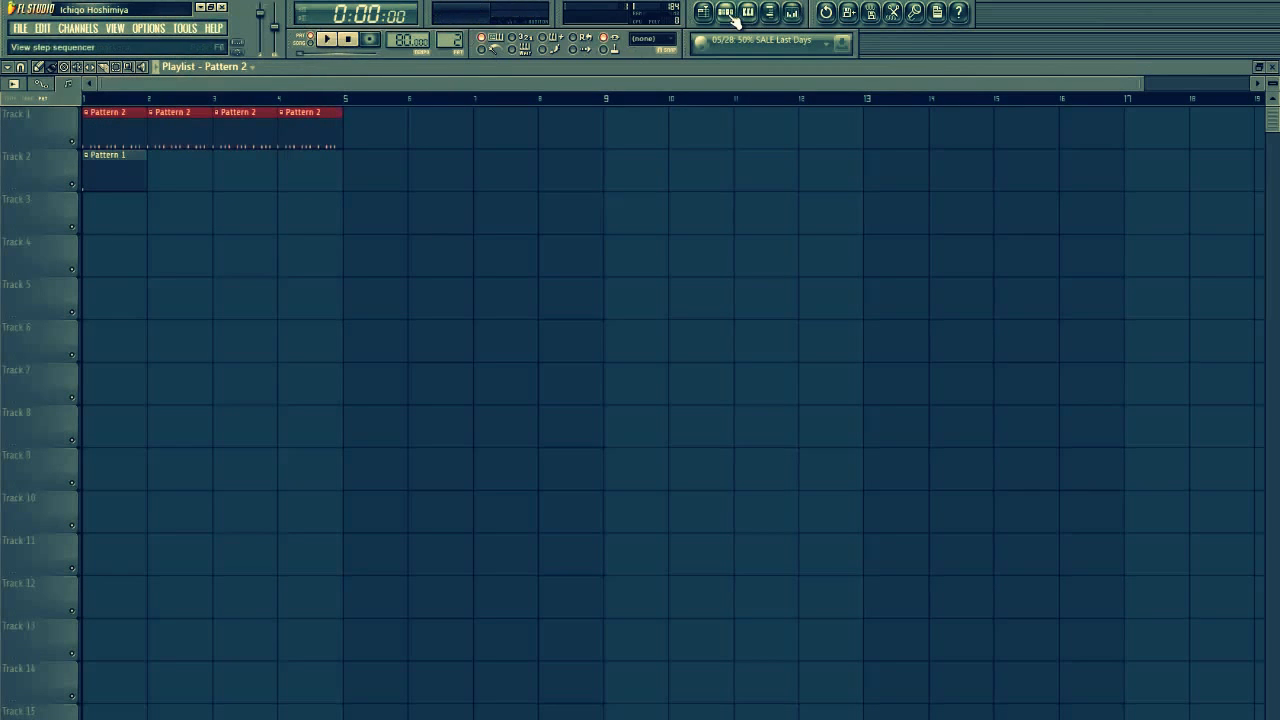
Insert a Nexus instrument channel above Cymbal_01 and move its plugin window clear of the channel steps.
left_click(748, 11)
right_click(79, 172)
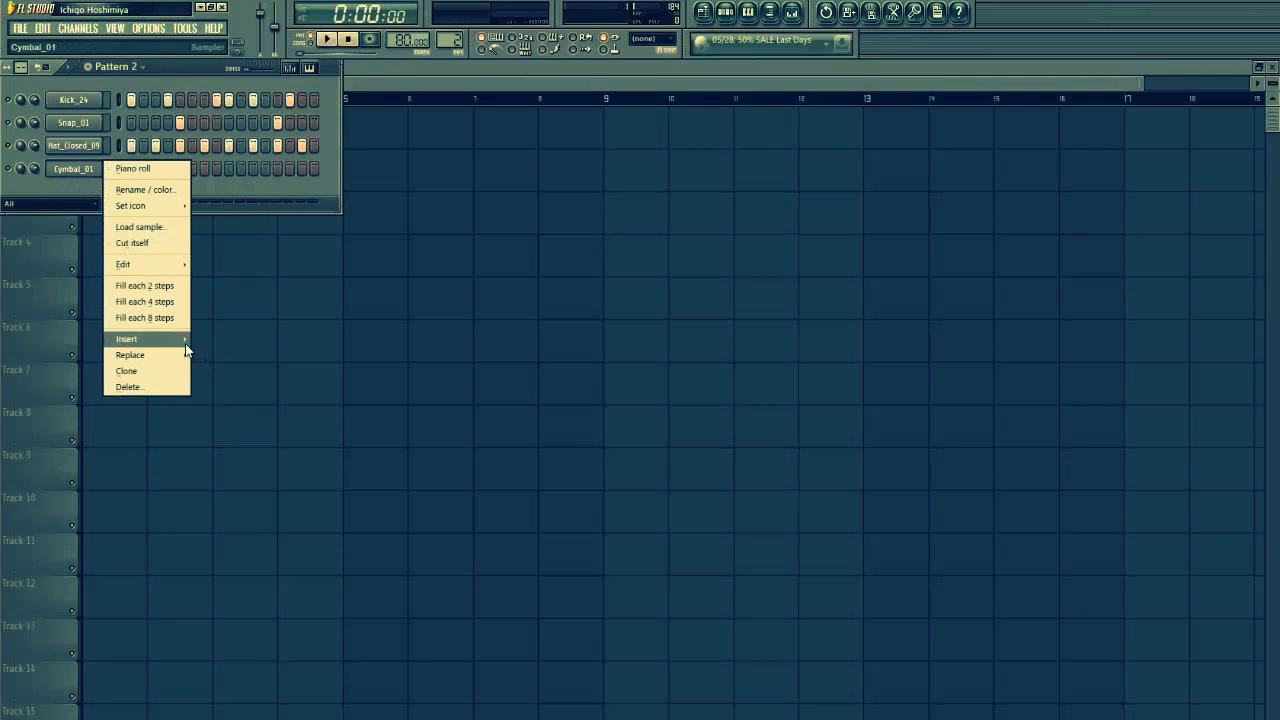
mouse_move(185, 340)
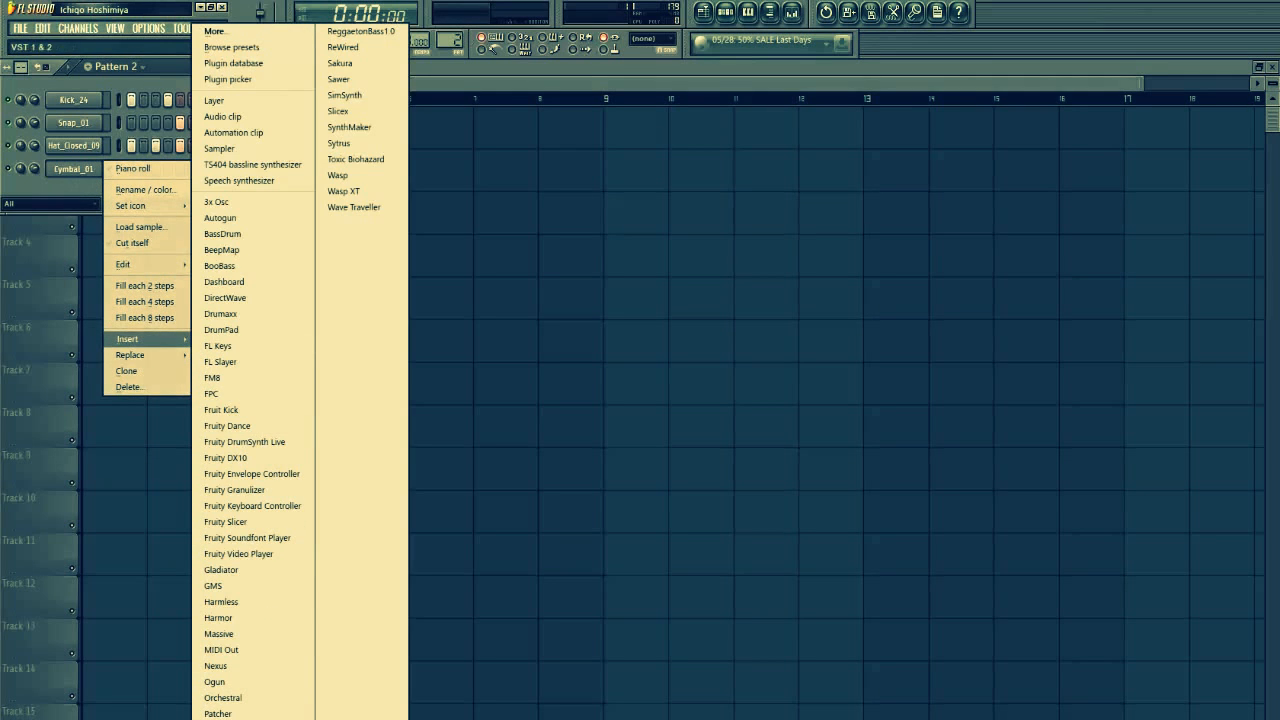
left_click(253, 665)
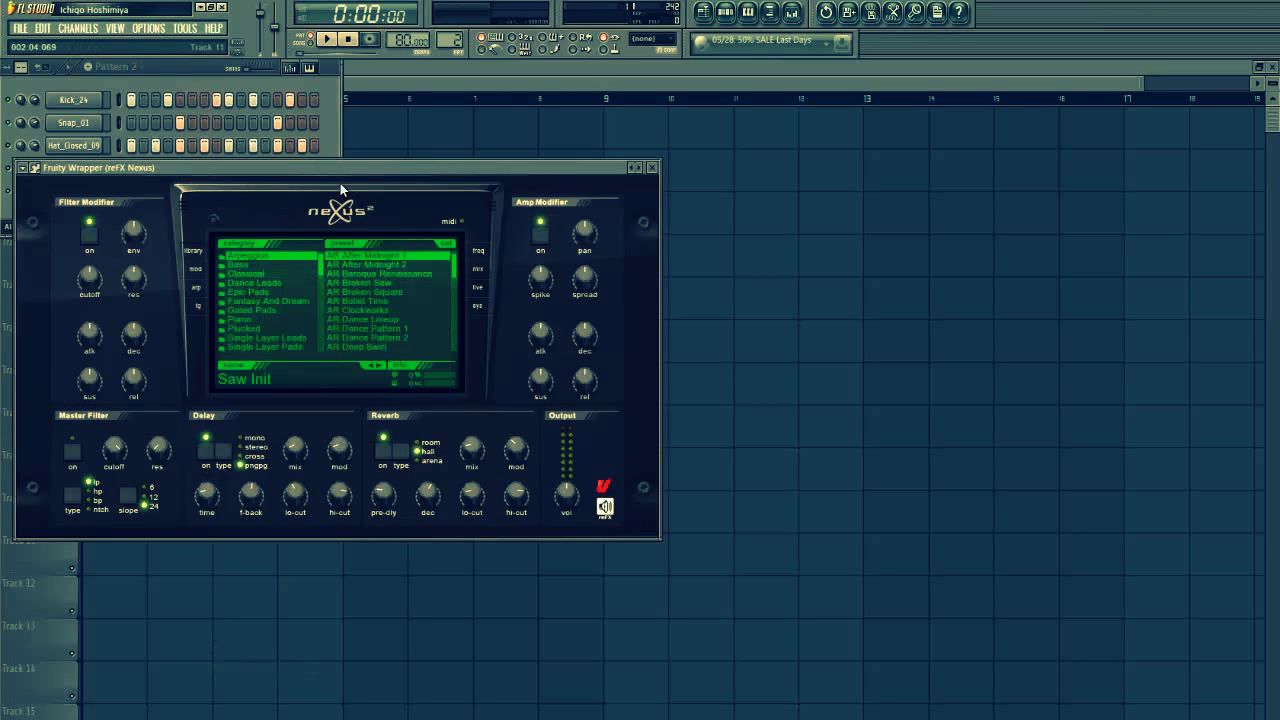
left_click_drag(381, 168, 685, 266)
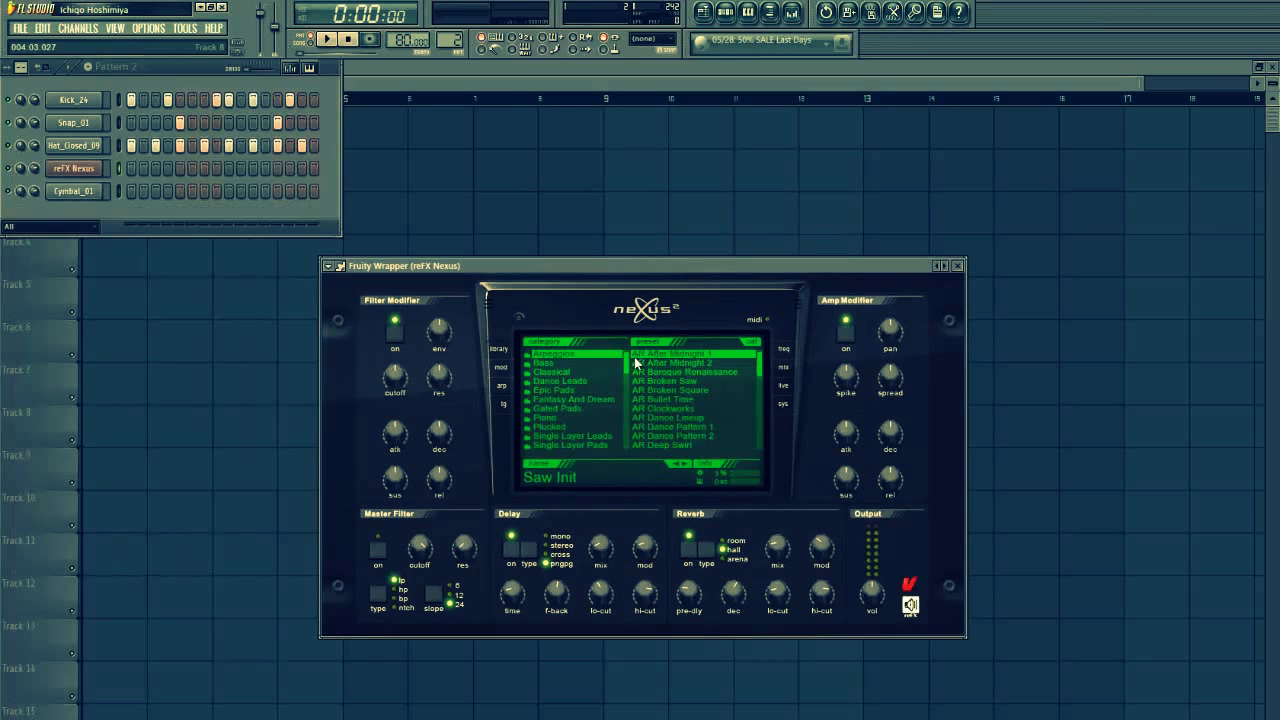
Browse the Arpeggios presets in Nexus while sounding a note, and lower the reFX Nexus channel's volume.
mouse_move(625, 360)
left_mouse_down()
mouse_move(618, 448)
mouse_move(628, 348)
left_mouse_up()
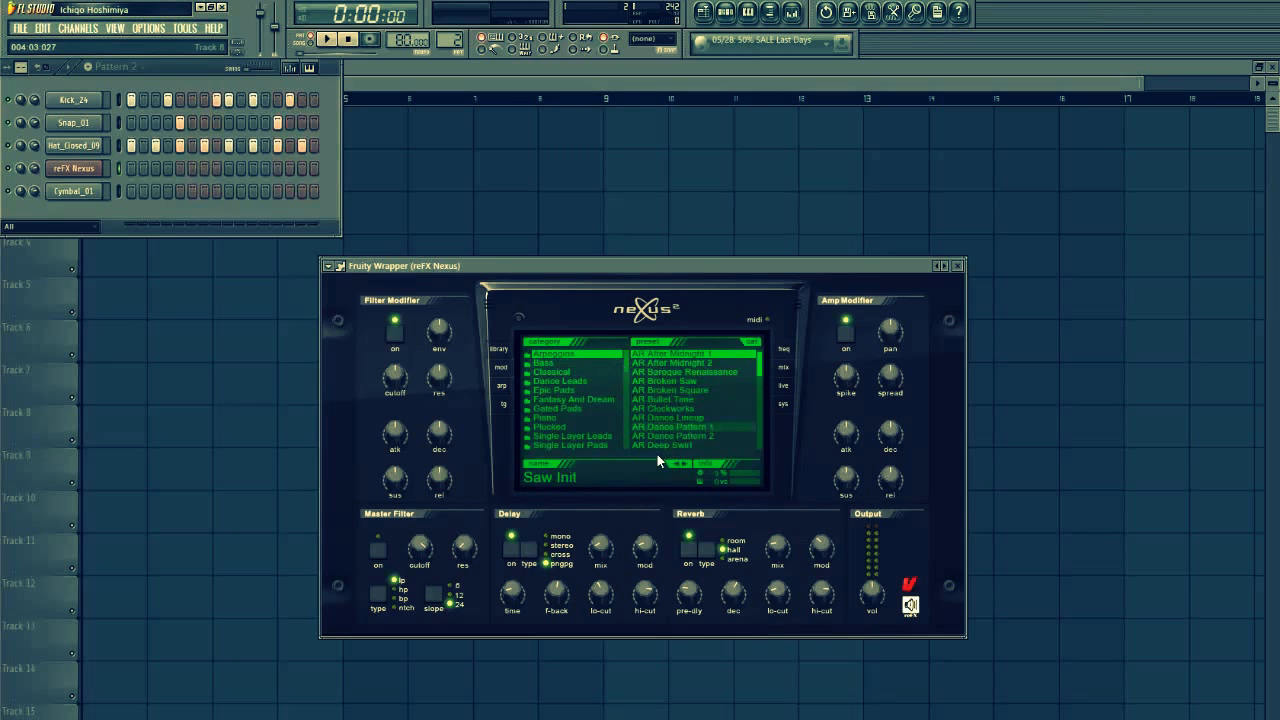
scroll(653, 443, "down", 5)
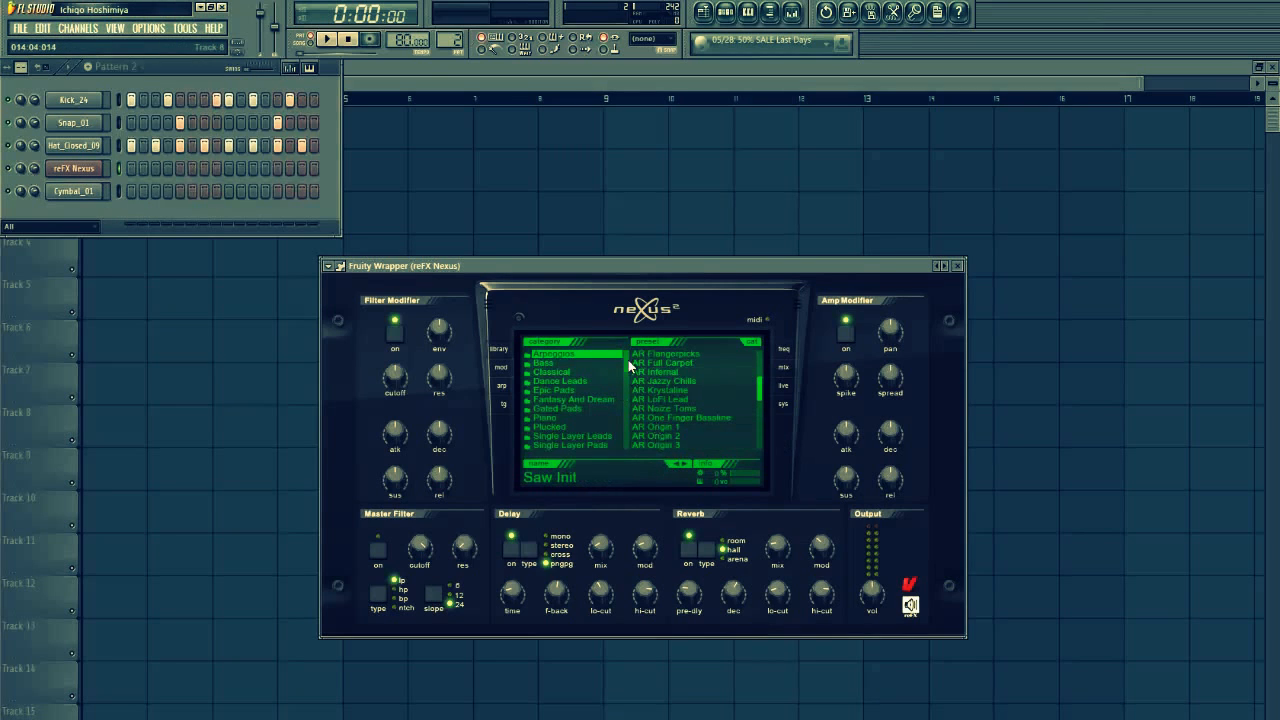
key("e")
left_click_drag(36, 169, 36, 232)
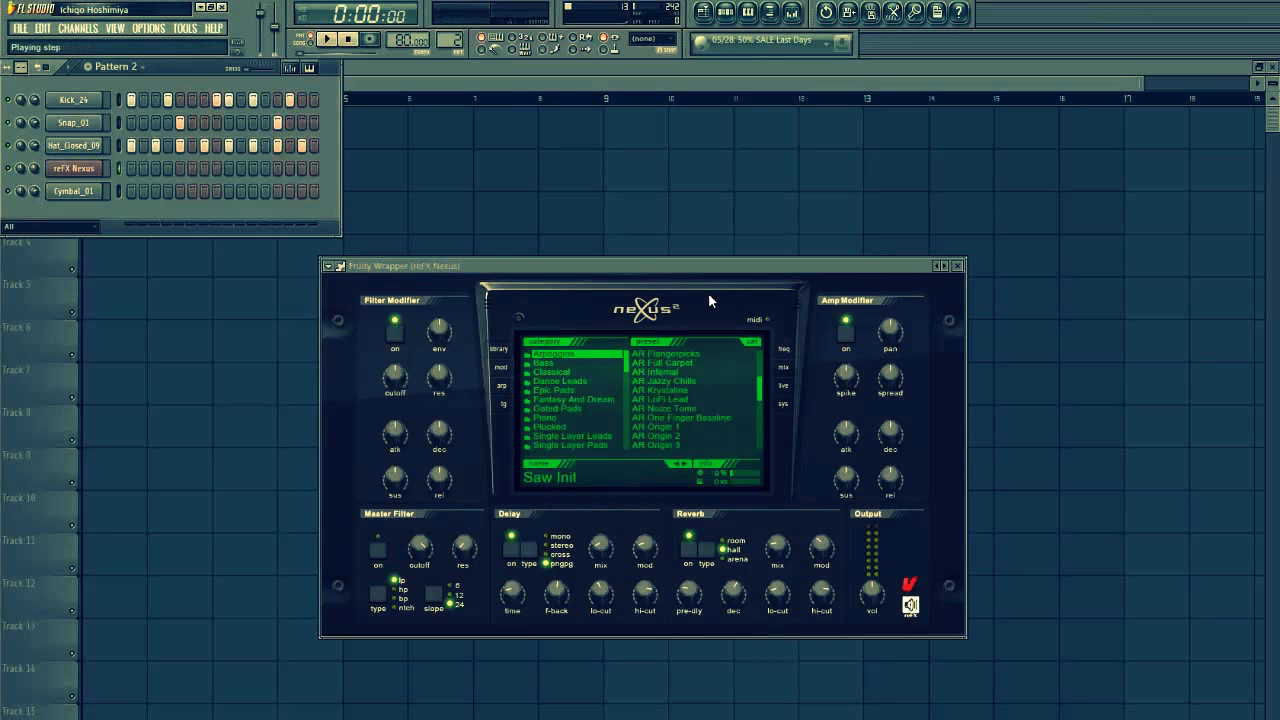
Select the empty Pattern 3, switch to song mode and play the drum arrangement.
key("1")
key("3")
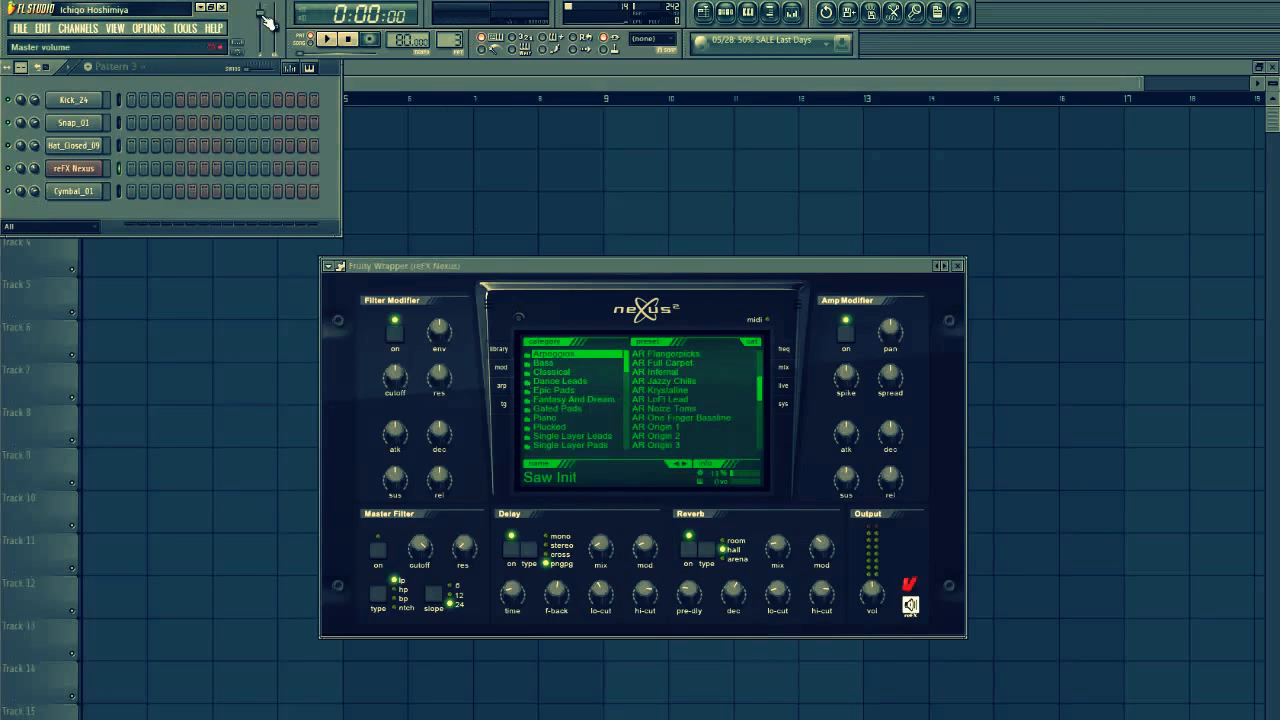
left_click(303, 48)
left_click(326, 39)
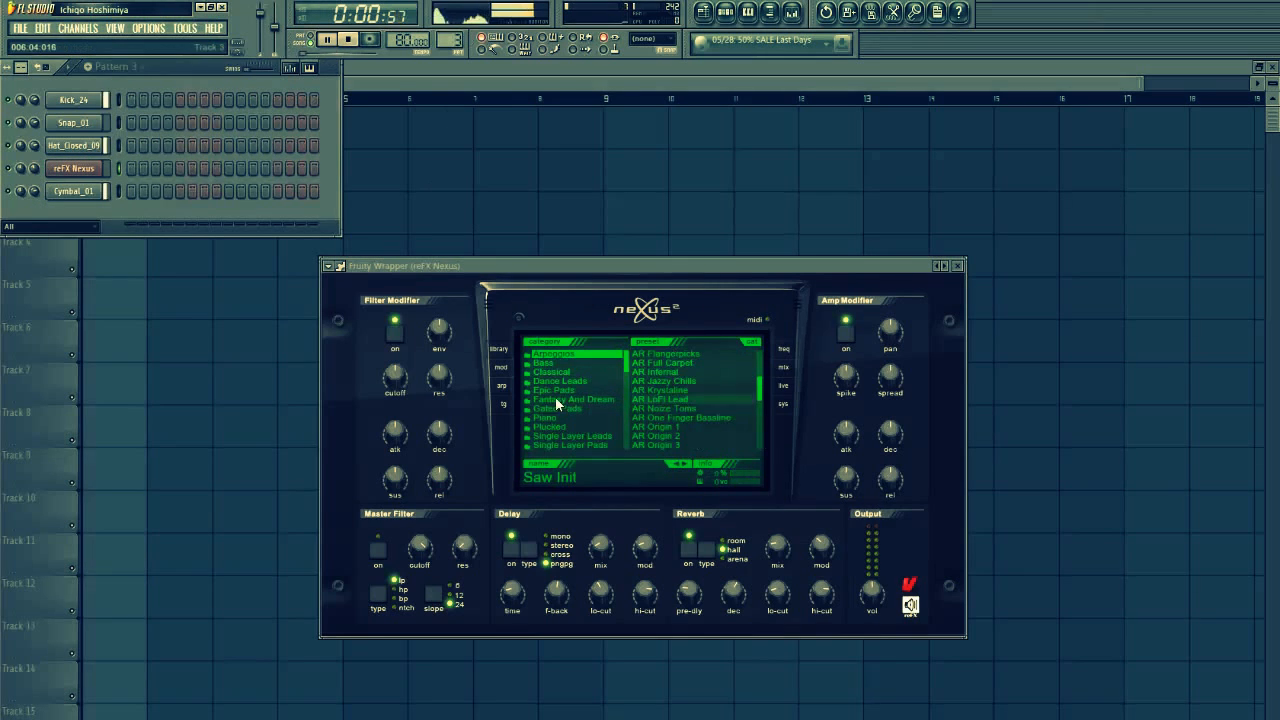
Load the Nexus preset PD The Rise from the XP Bigtone Signature category and record a Nexus part into Pattern 3.
left_click(738, 400)
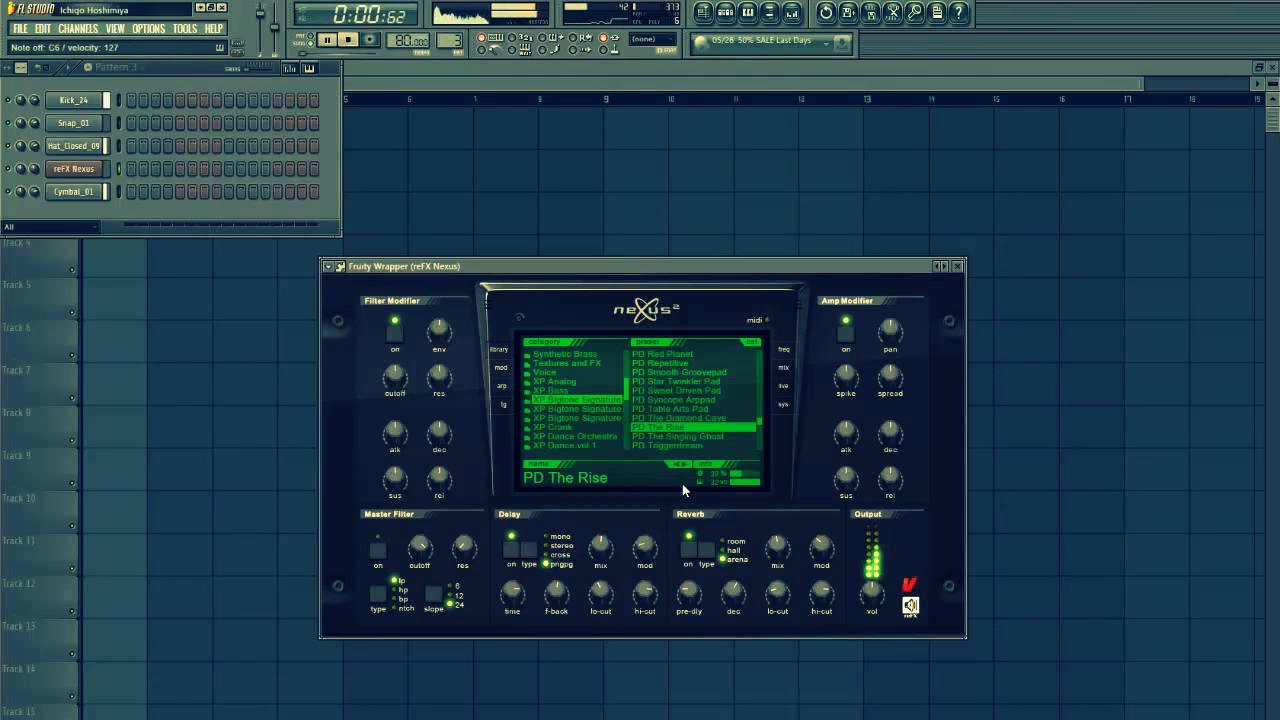
left_click(348, 40)
left_click(370, 39)
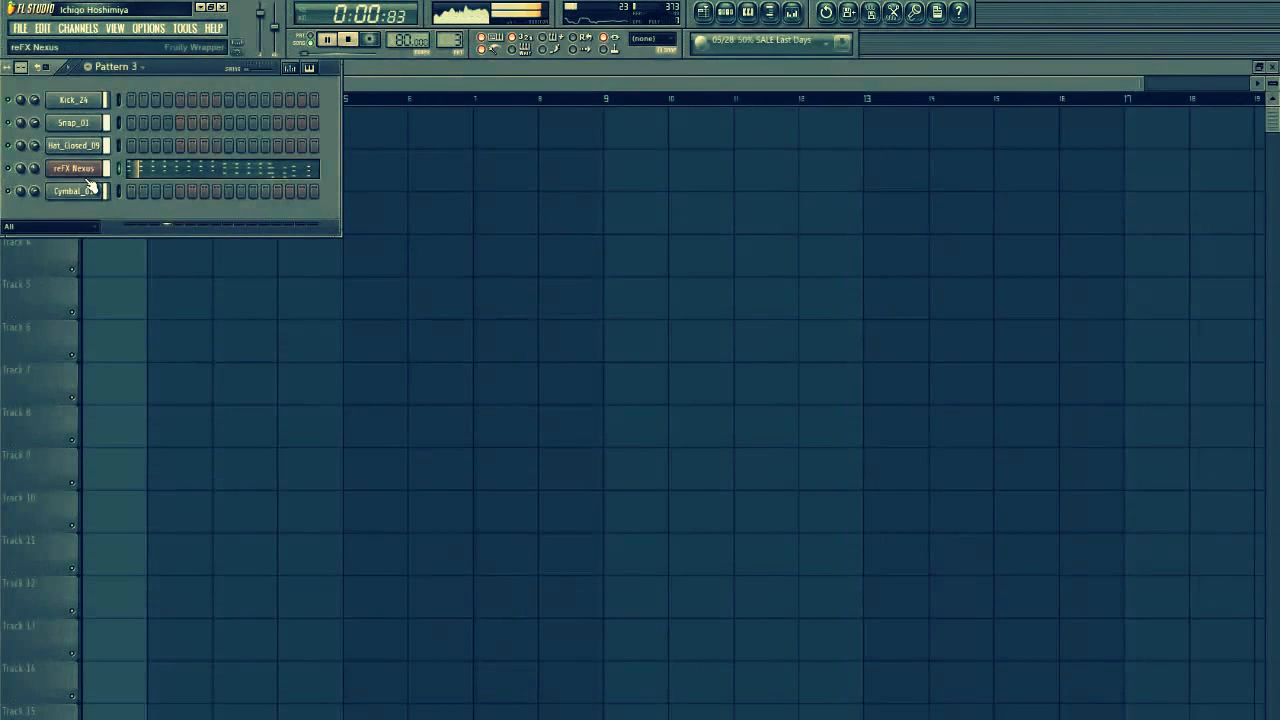
Reopen the Nexus instrument, turn off its delay and set its active reverb to the room type.
left_click(78, 169)
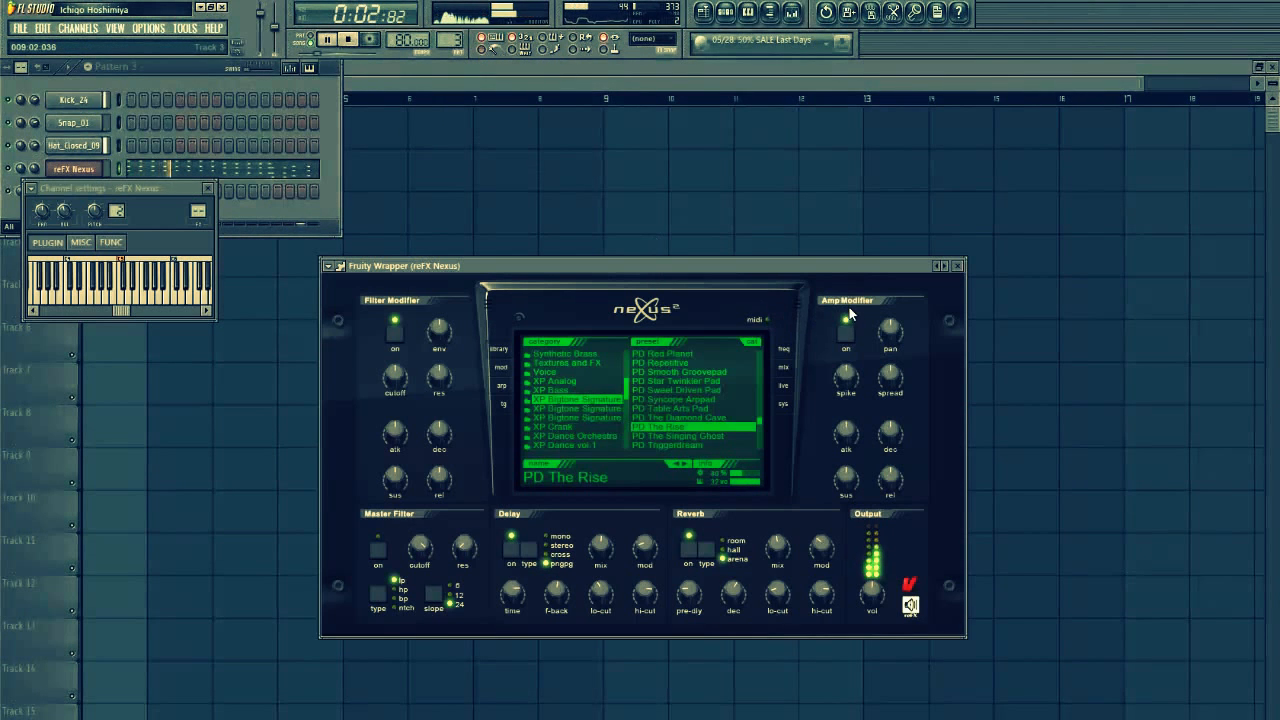
left_click(688, 549)
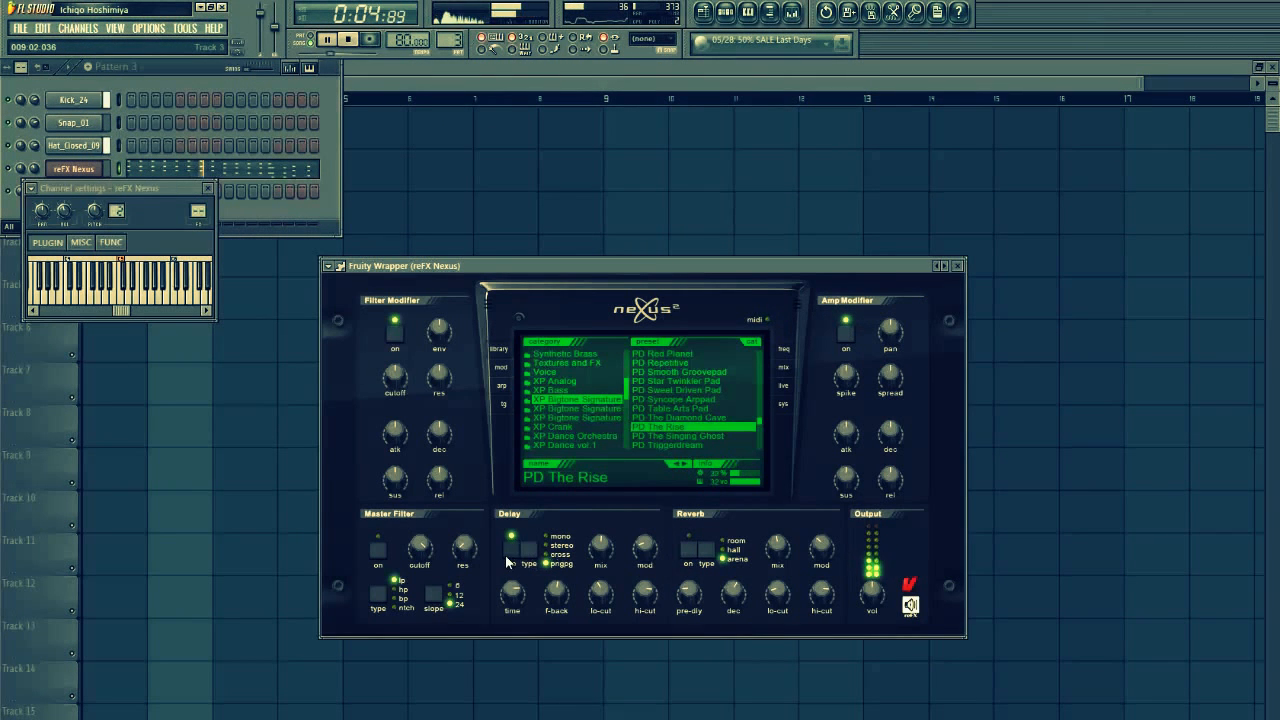
left_click(507, 560)
left_click(688, 550)
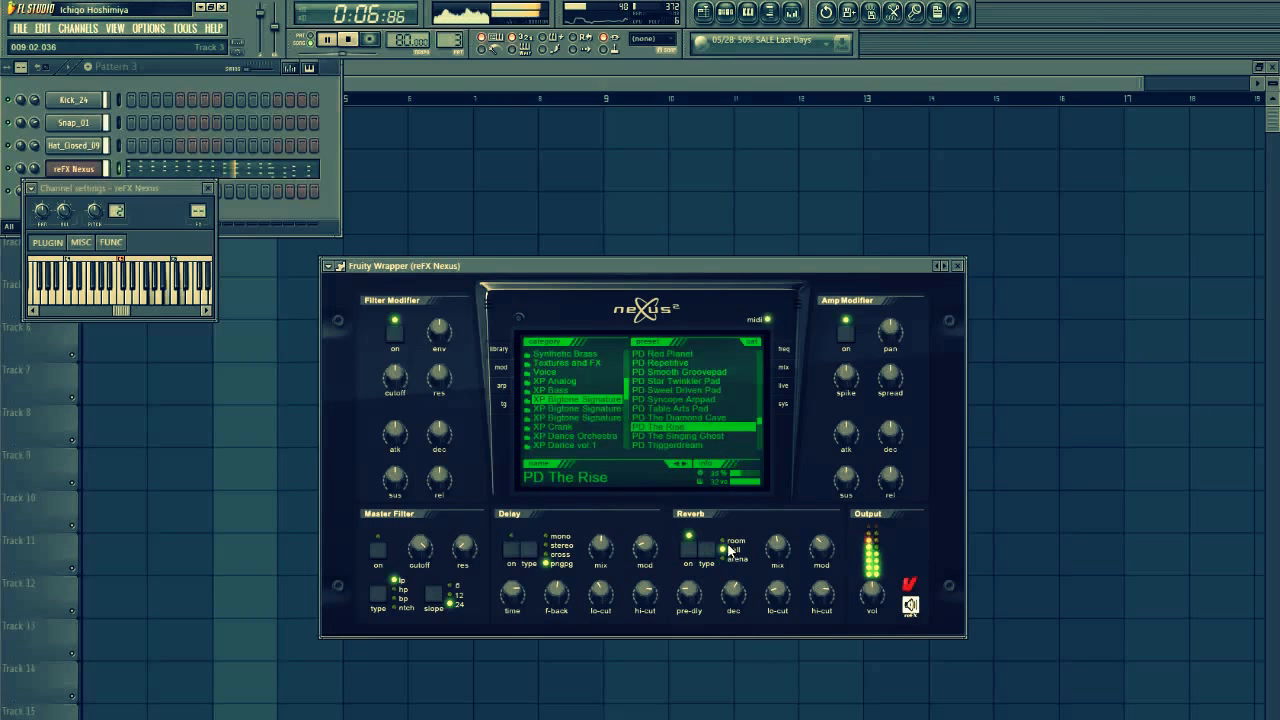
left_click(720, 540)
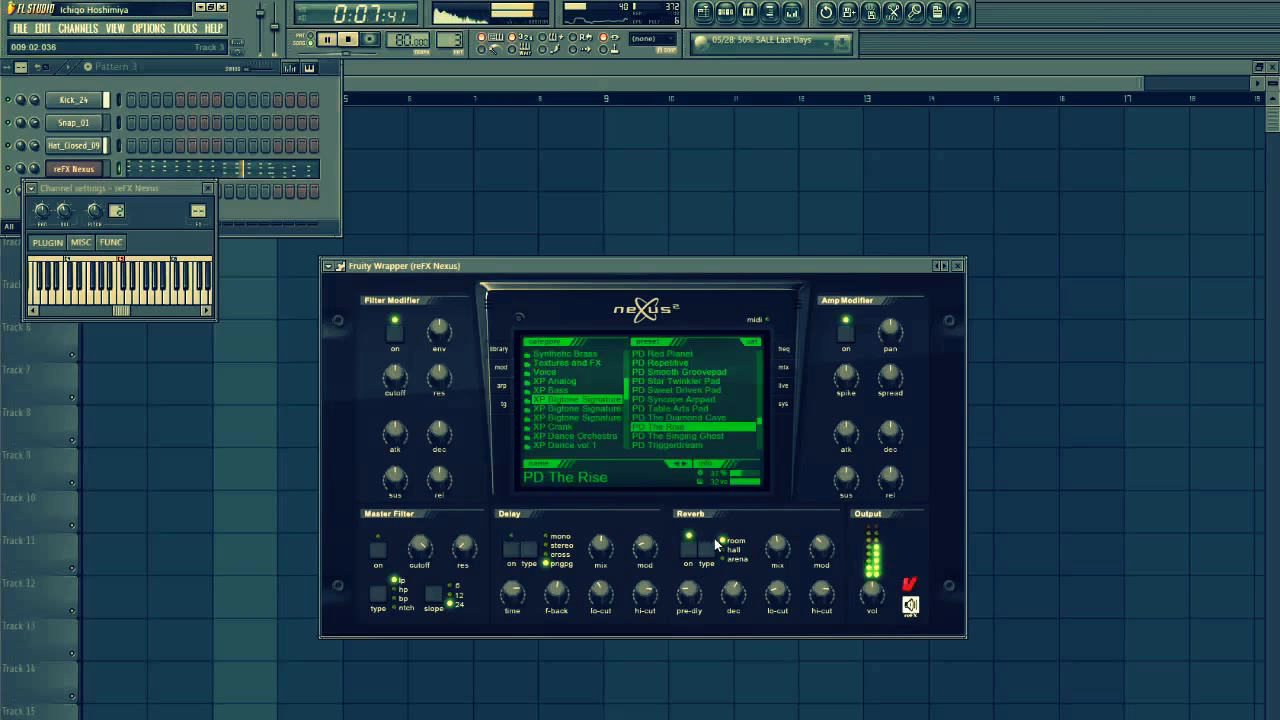
Turn the delay back on in the PD The Rise Nexus instrument and close its window.
left_click(945, 266)
left_click(514, 549)
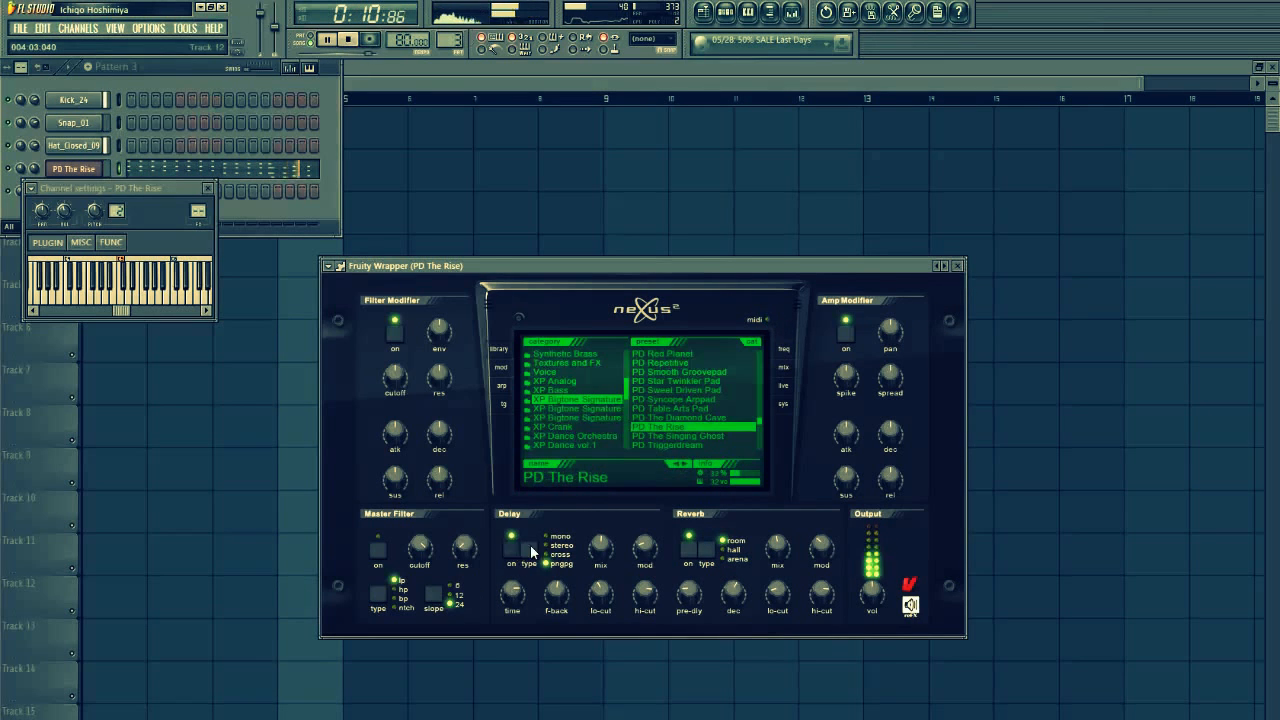
left_click(957, 266)
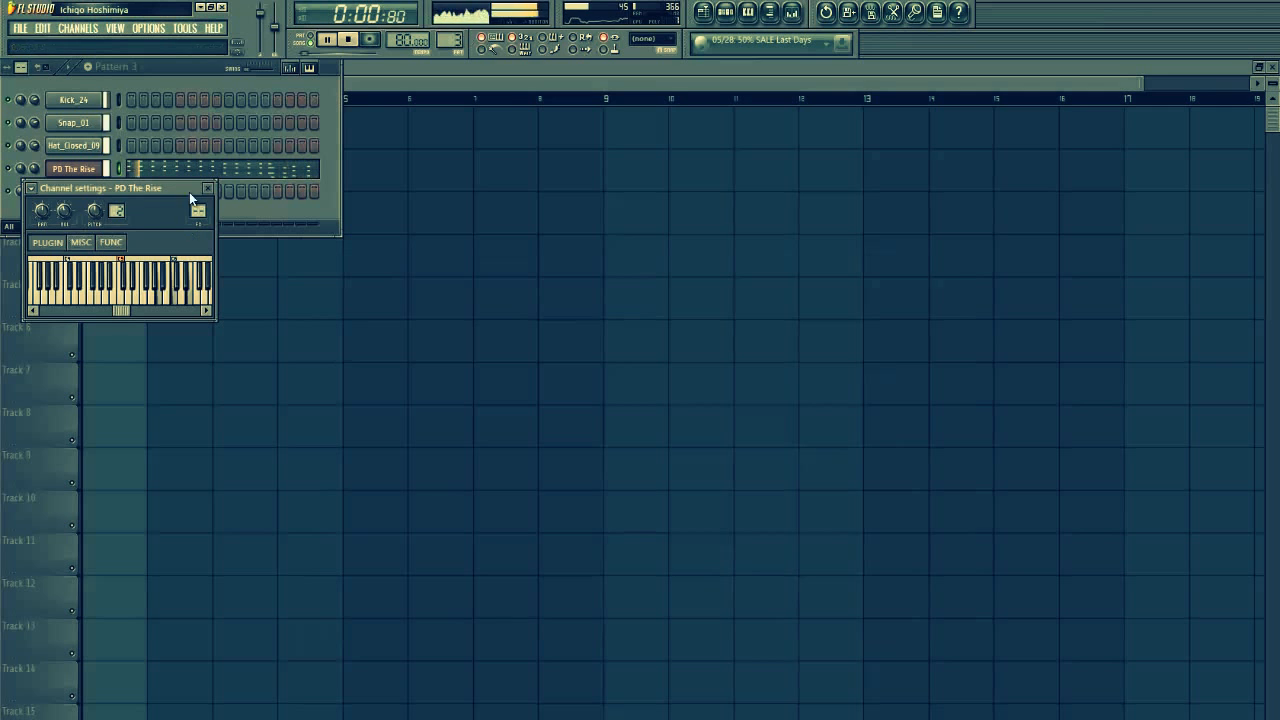
Open the PD The Rise piano roll and shift the stray G5 note back in line with the last B5 and D6 notes before it.
left_click(275, 172)
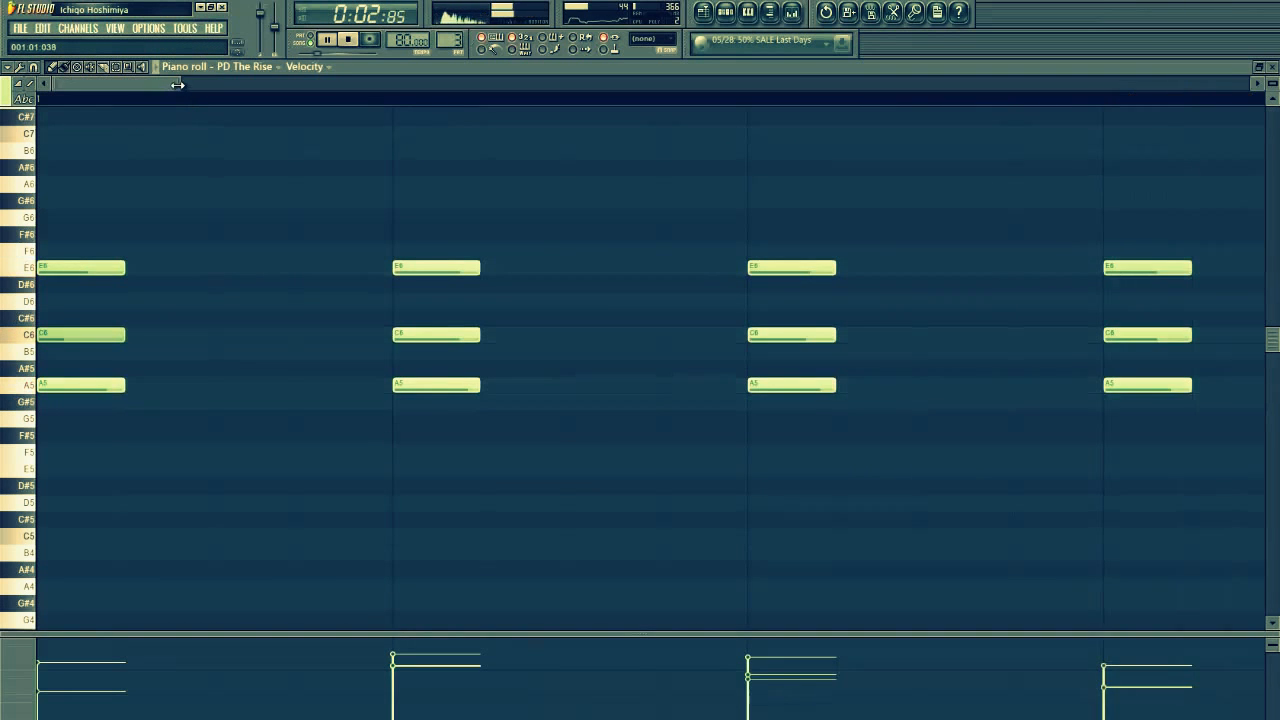
left_click_drag(177, 85, 757, 301)
left_click_drag(772, 351, 756, 356)
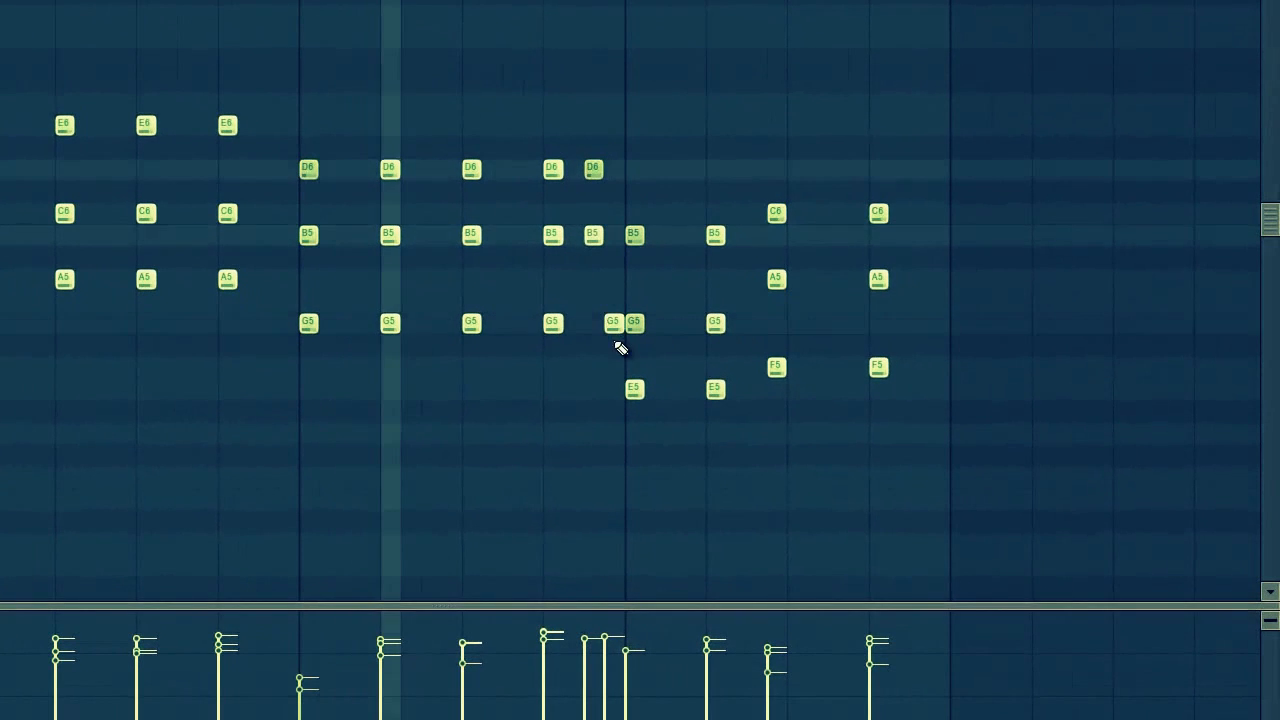
mouse_move(610, 326)
left_mouse_down()
mouse_move(572, 323)
mouse_move(593, 322)
left_mouse_up()
mouse_move(1278, 5)
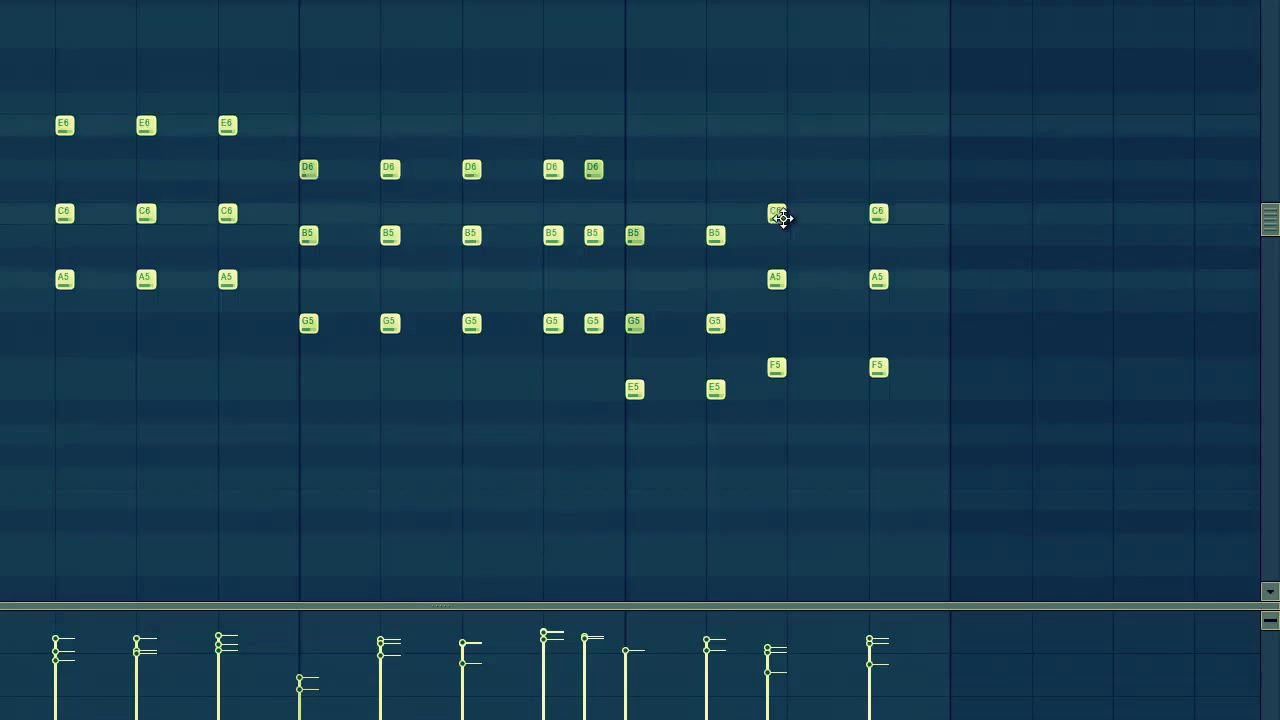
Shift the first chord of C6, A5 and F5 slightly later so its three notes start on the beat line.
left_click_drag(783, 218, 802, 218)
left_click_drag(775, 283, 795, 284)
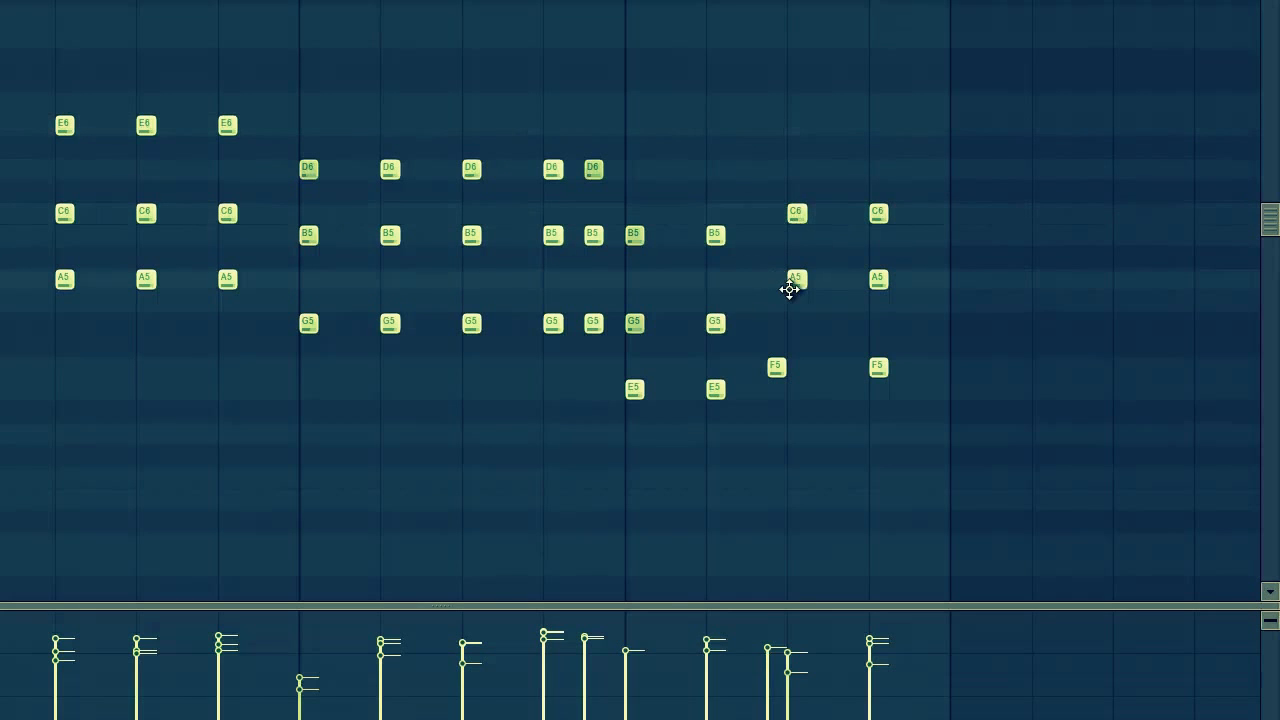
left_click_drag(772, 371, 791, 371)
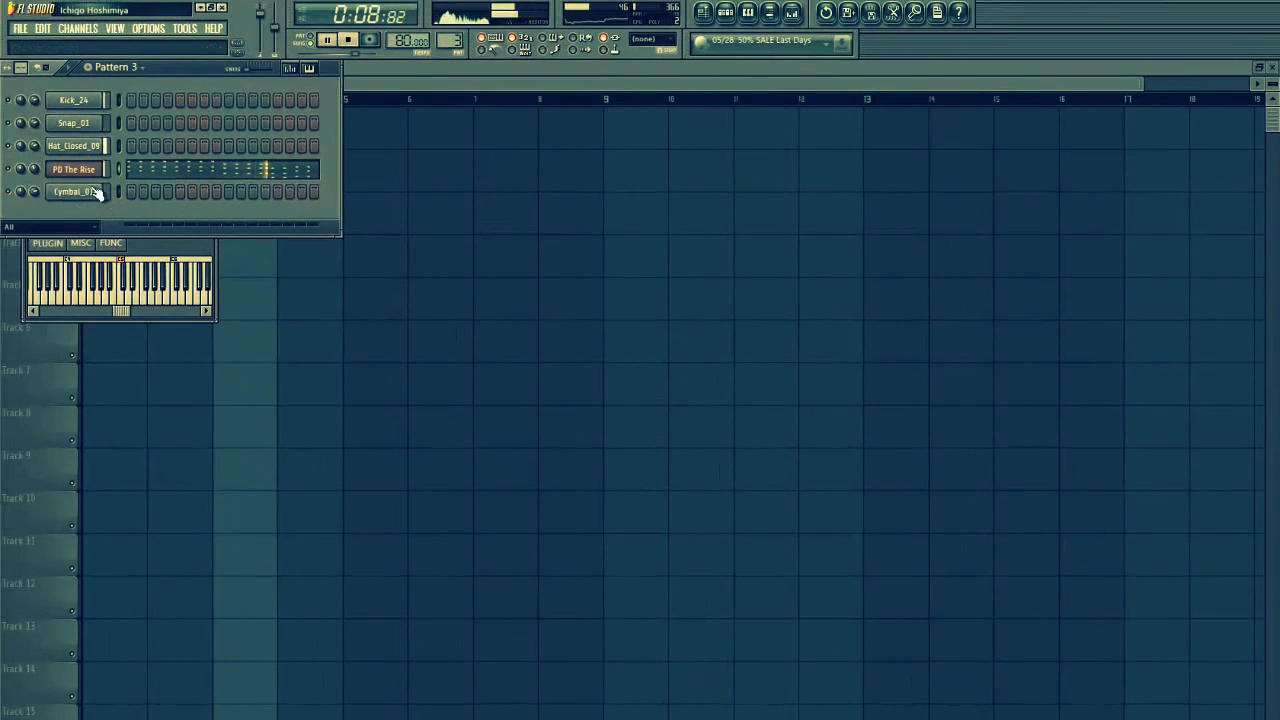
Insert another Nexus instrument channel next to the PD The Rise channel.
right_click(58, 150)
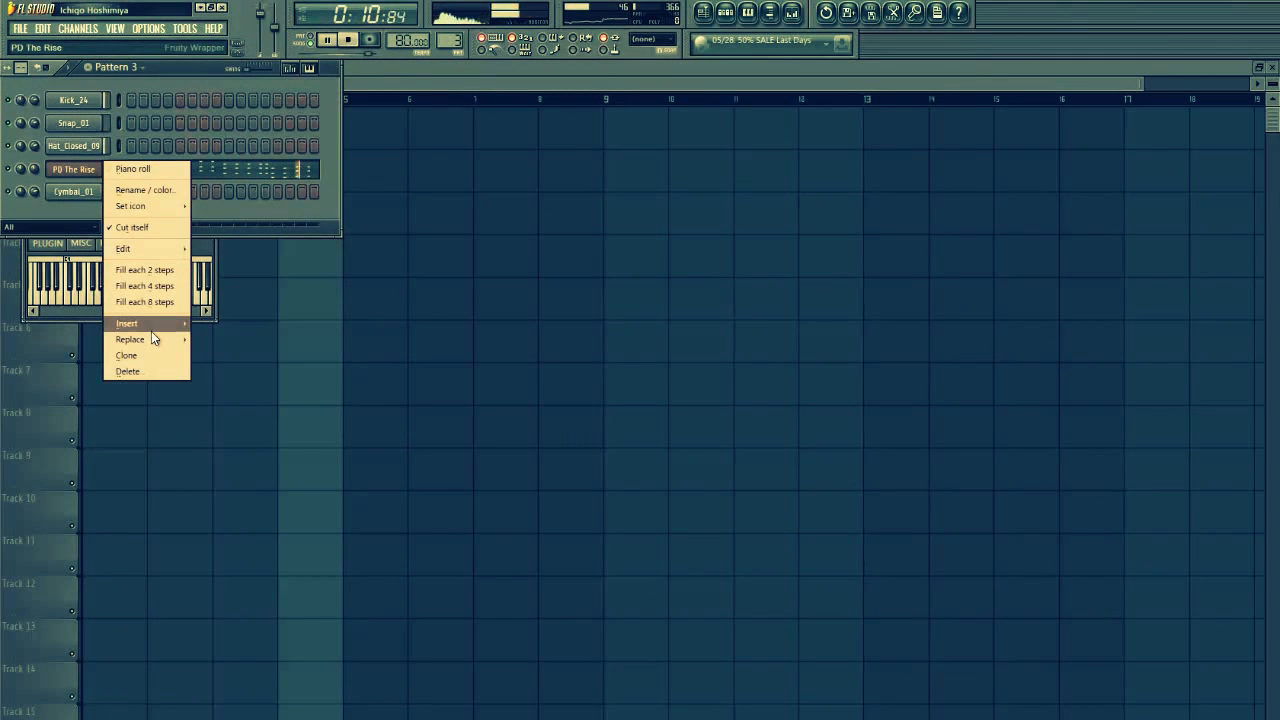
mouse_move(151, 331)
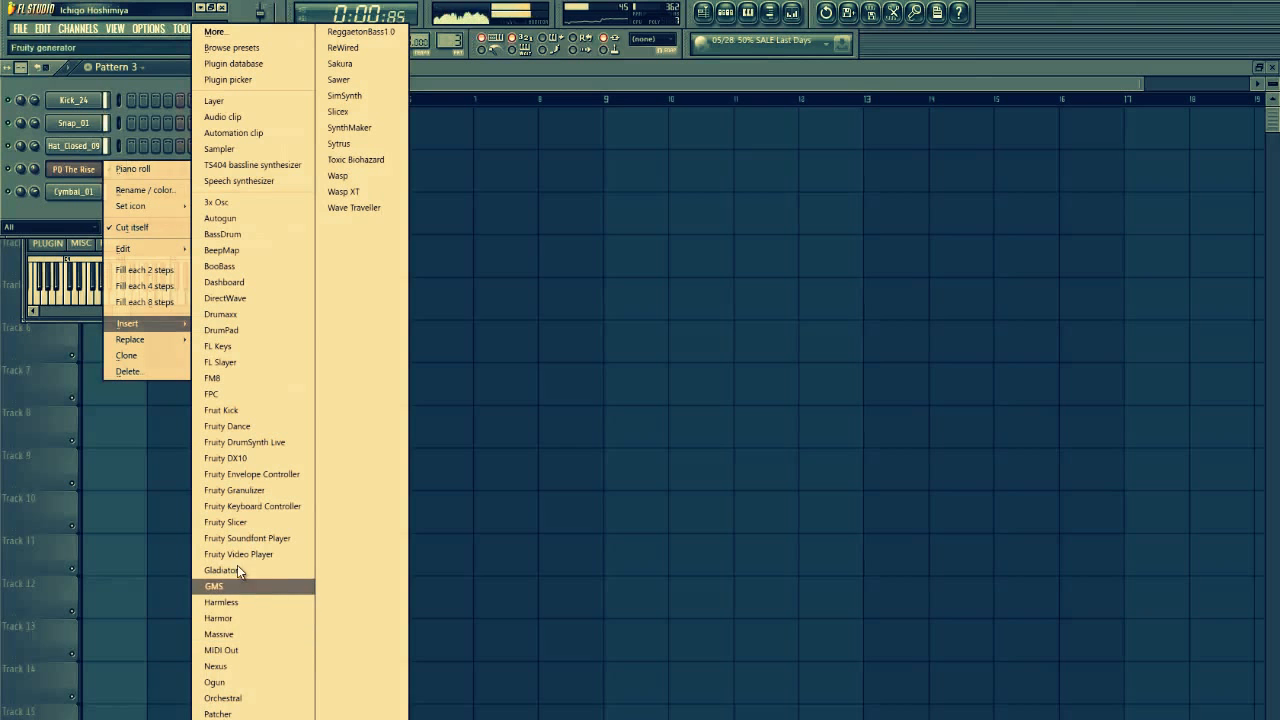
left_click(252, 667)
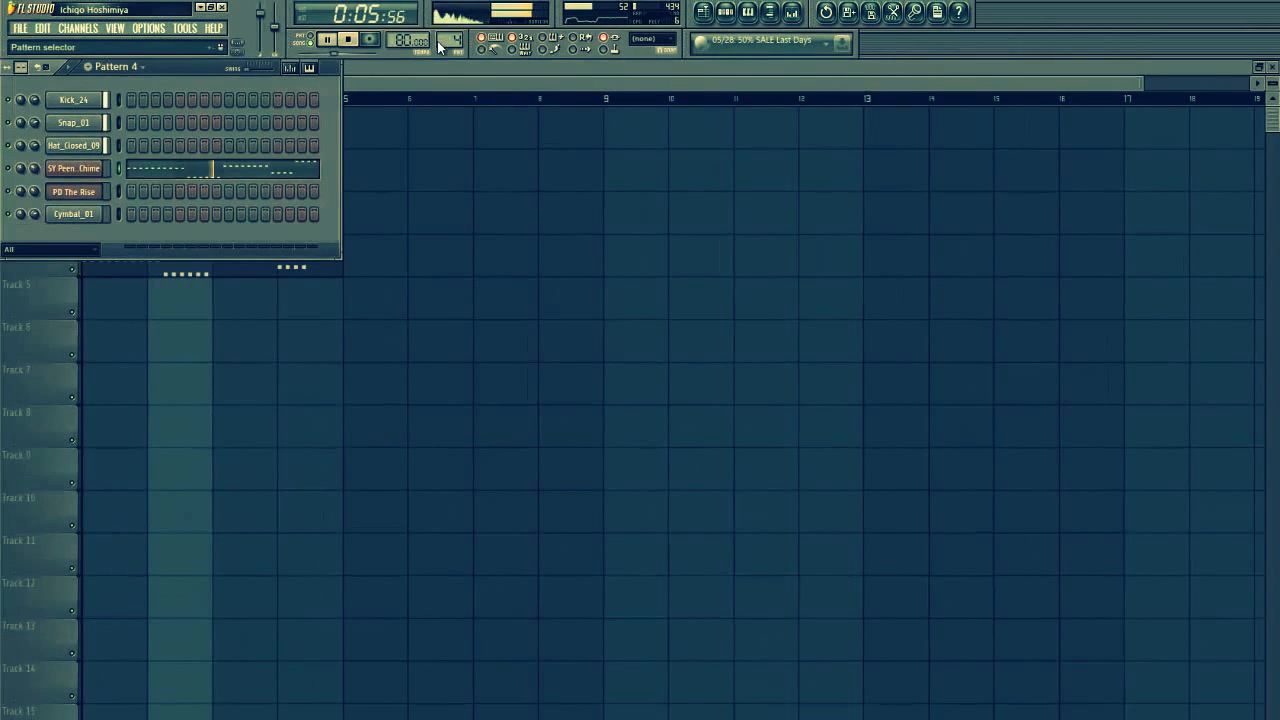
right_click(98, 166)
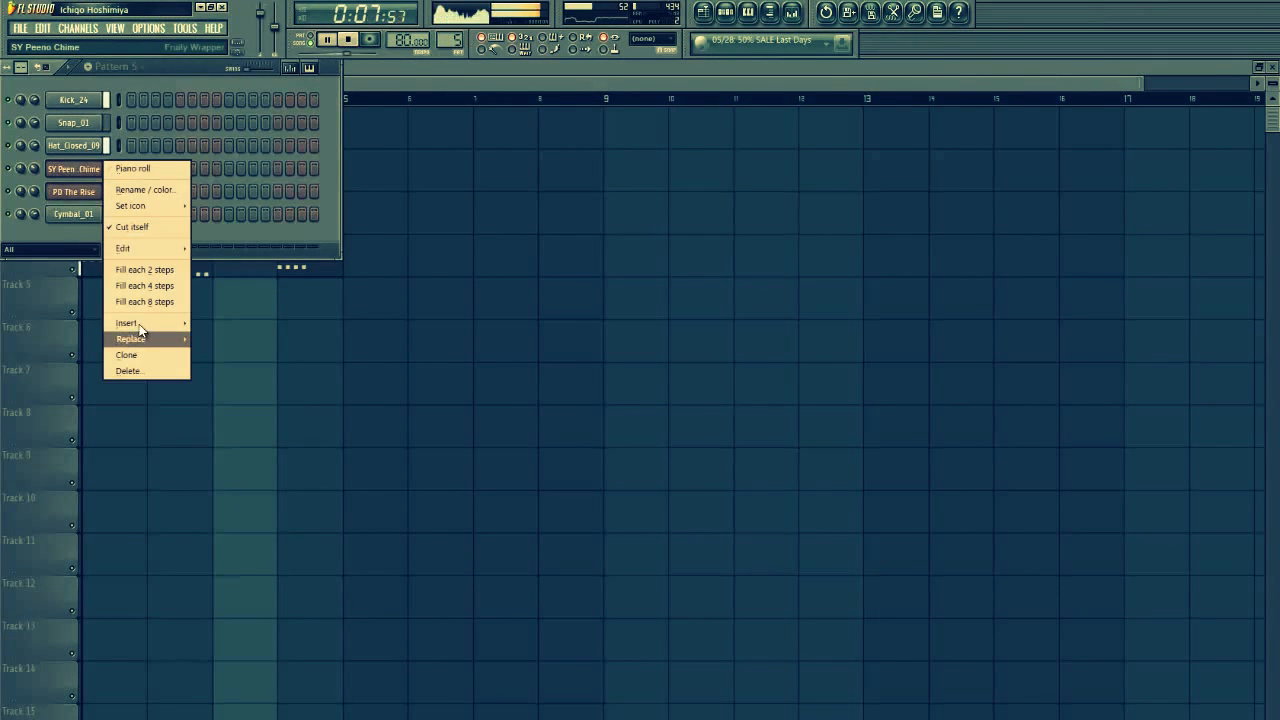
mouse_move(150, 325)
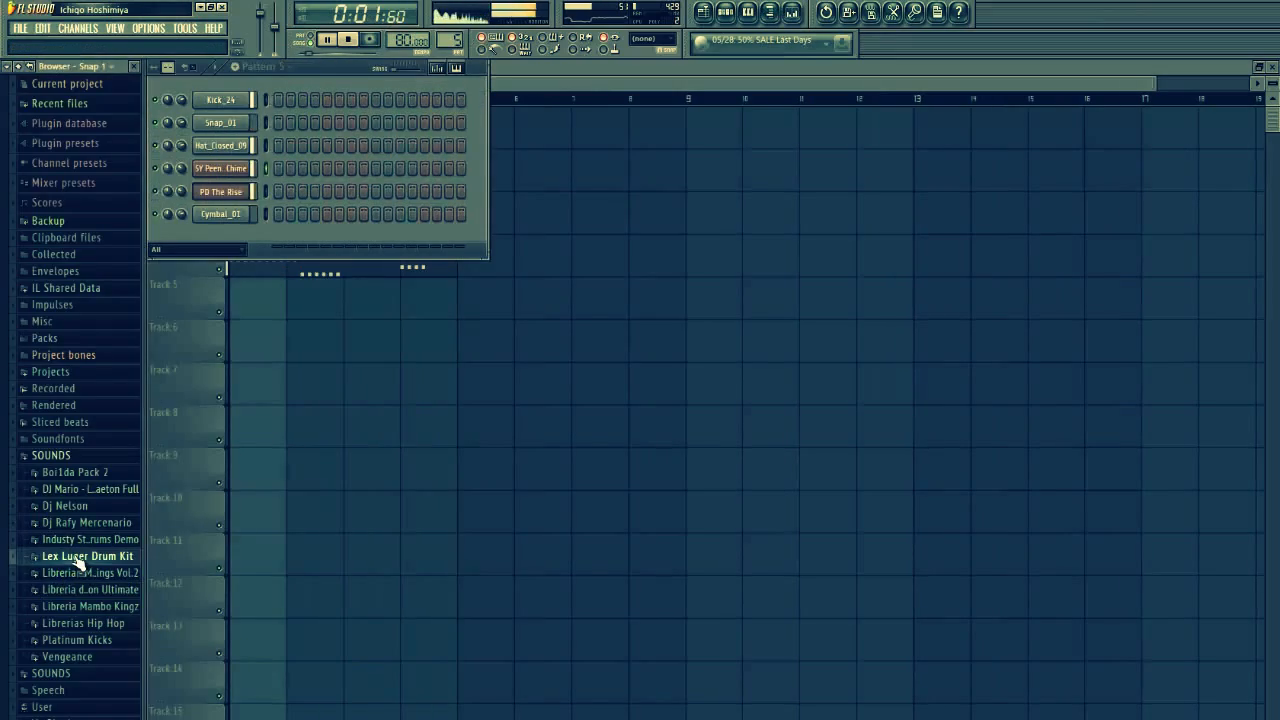
Open the Basses folder of the Lex Luger Drum Kit in the sample browser and stop the playback.
left_click(74, 557)
scroll(65, 540, "down", 4)
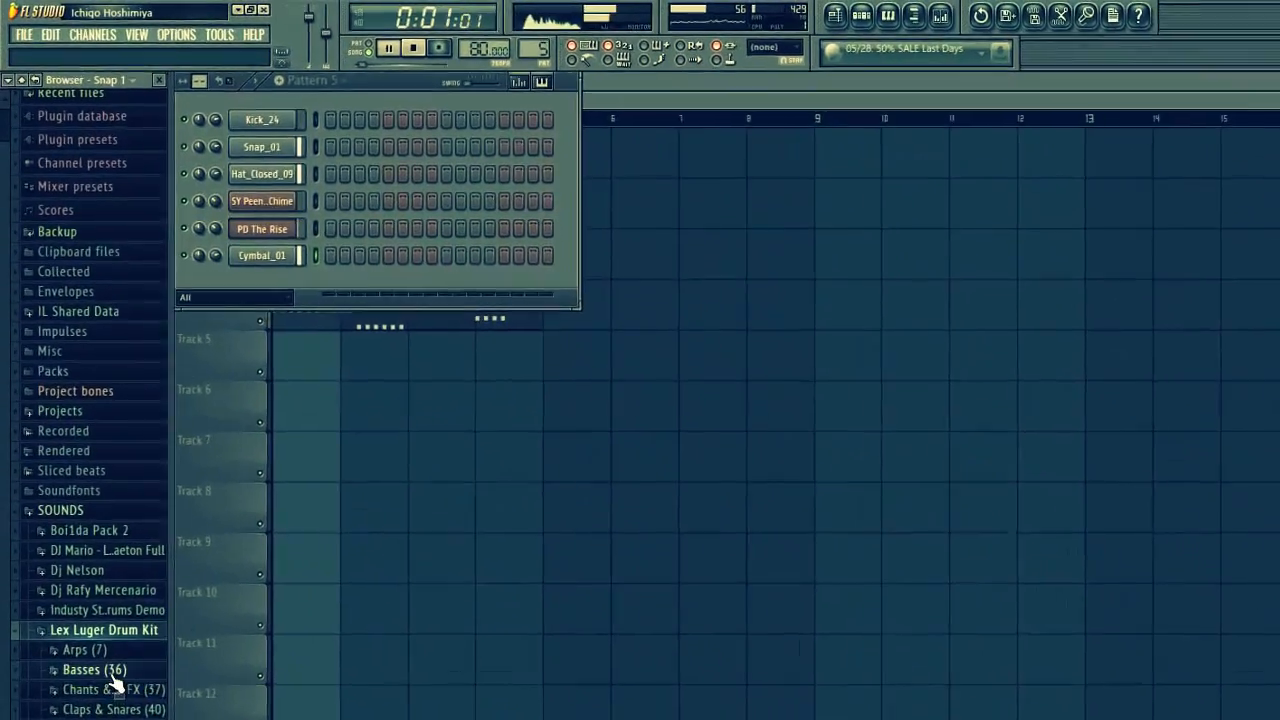
left_click(72, 566)
left_click(456, 53)
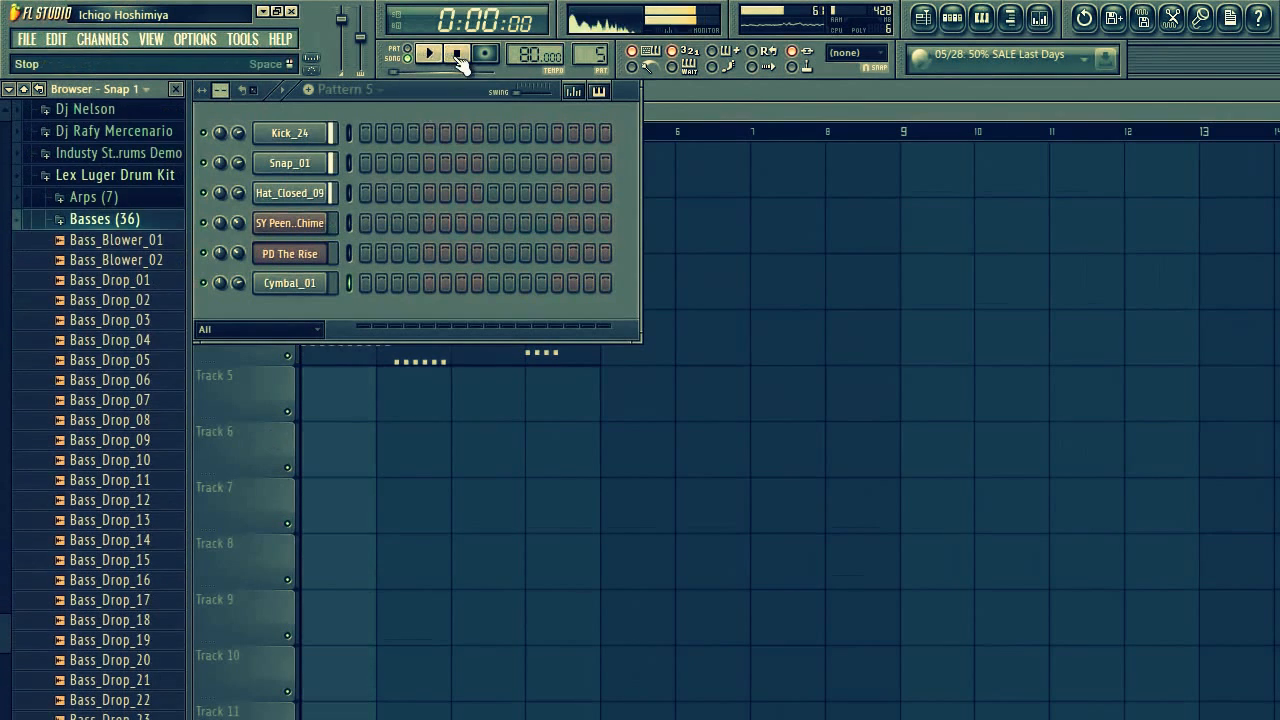
Audition the samples Bass_Drop_01 through Bass_Drop_05 and add Bass_Drop_04 as a new channel.
left_click(124, 282)
left_click(126, 302)
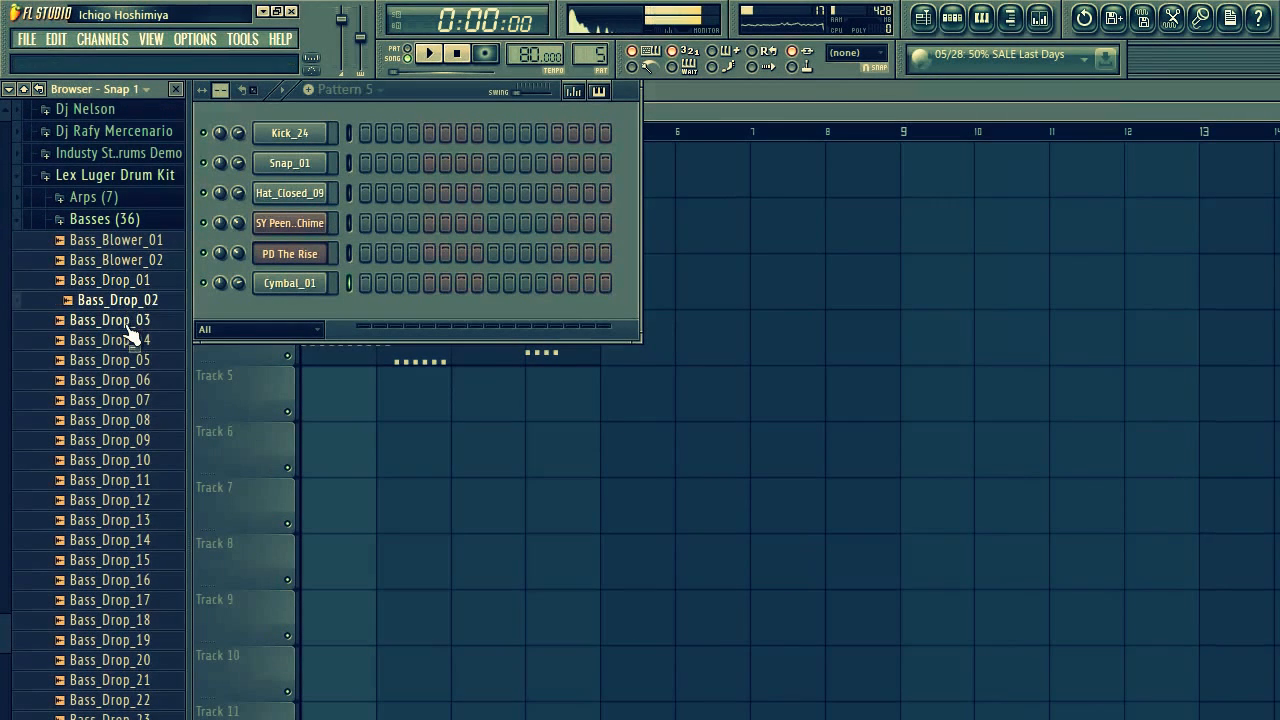
left_click(129, 322)
left_click(129, 339)
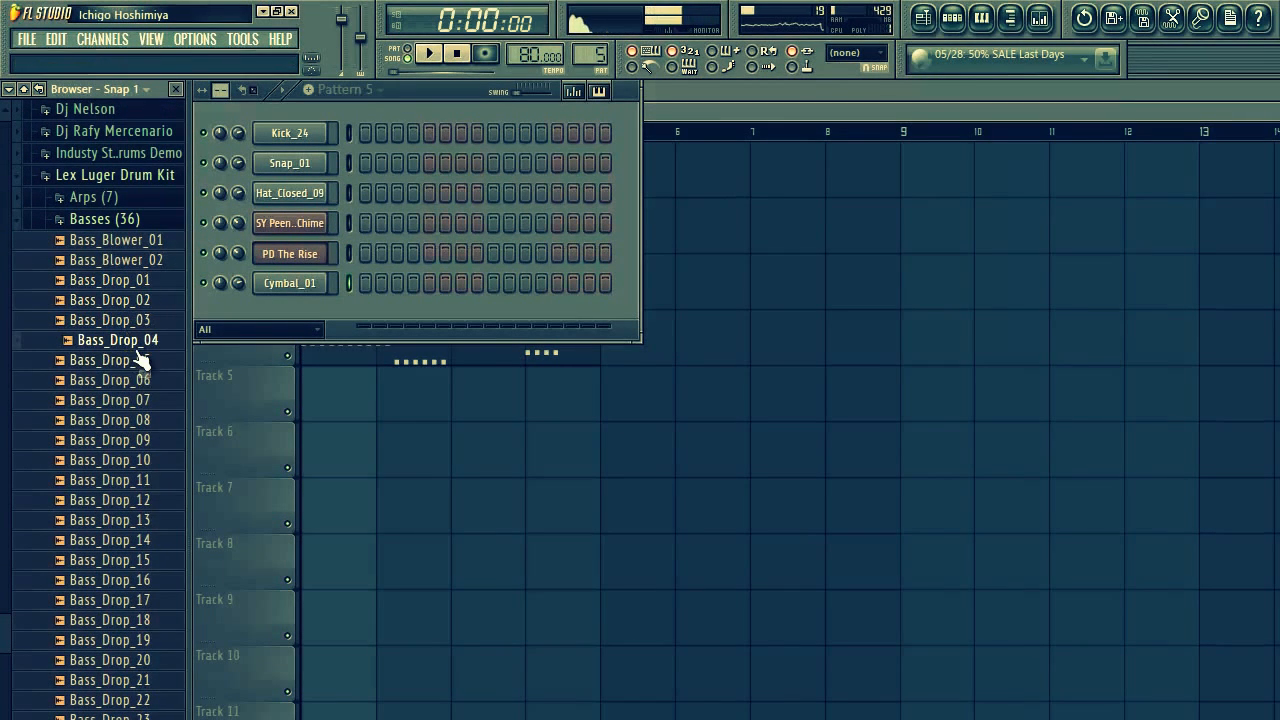
left_click(138, 362)
left_click_drag(128, 341, 297, 301)
Audition the Bass_Blower samples, add Bass_Blower_01 as a new channel and close the Bass_Drop_04 channel settings.
left_click(119, 281)
left_click(126, 260)
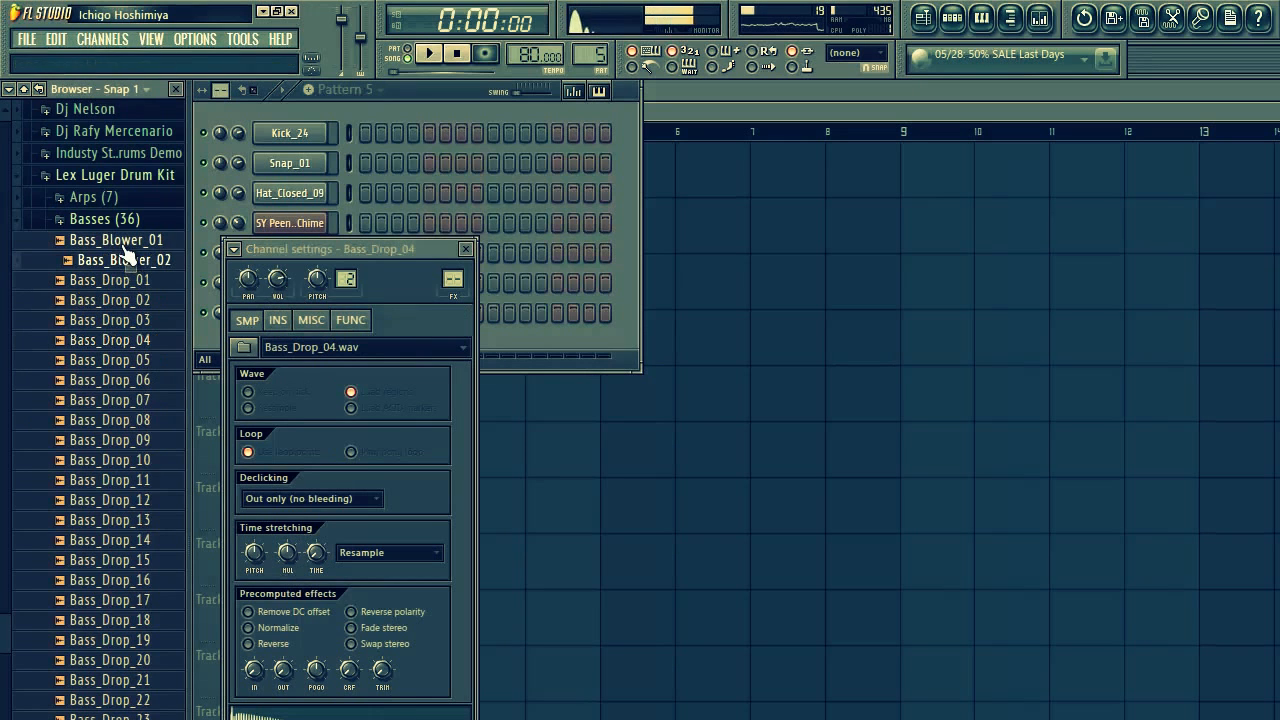
left_click(125, 244)
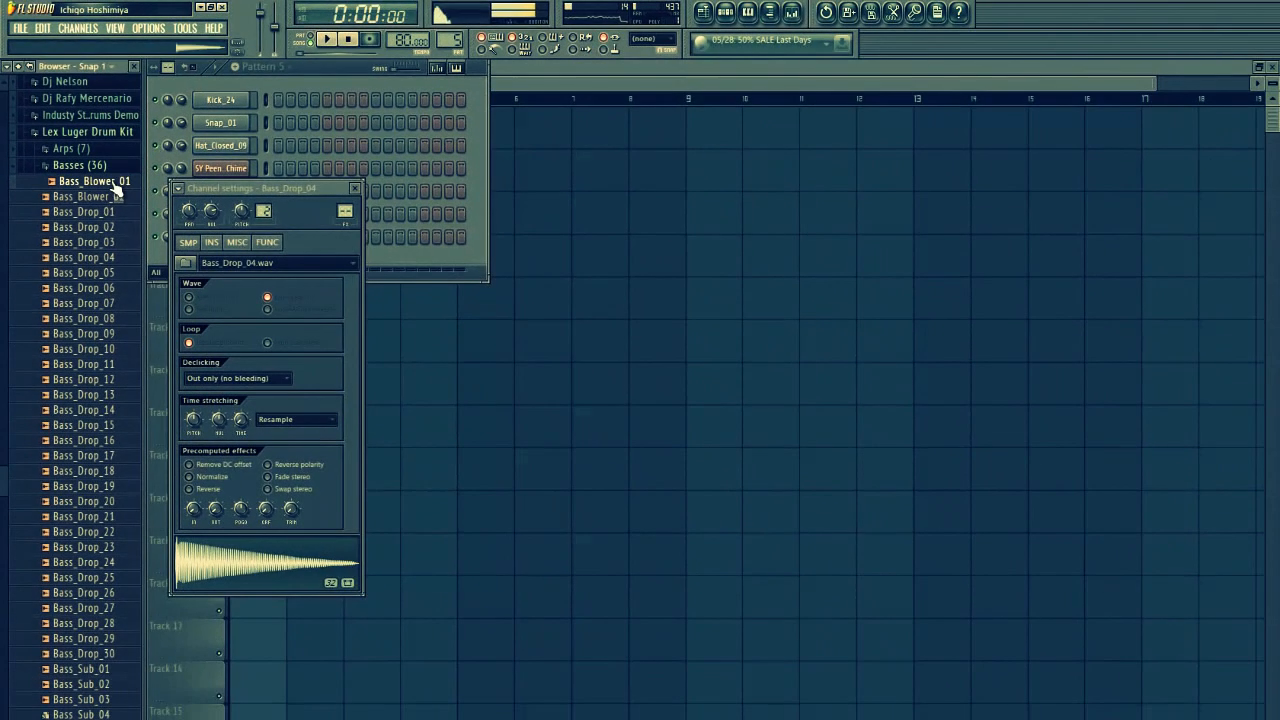
left_click_drag(118, 240, 842, 352)
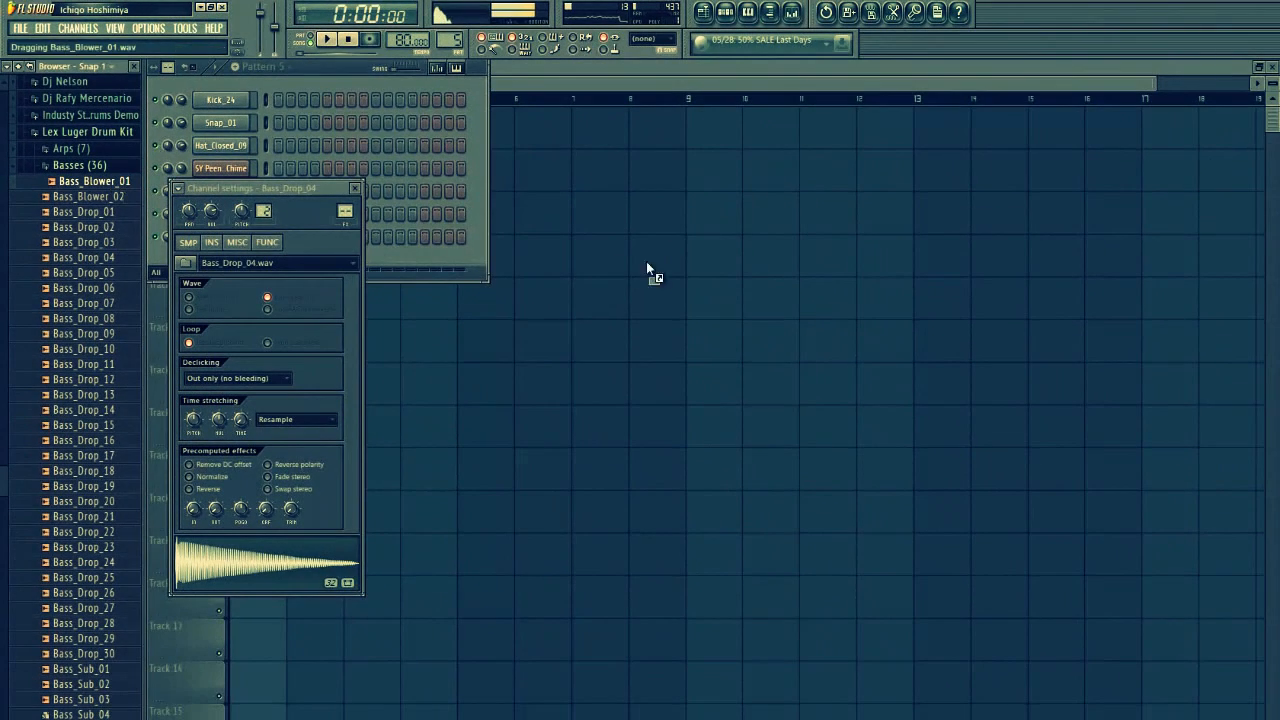
left_click_drag(647, 263, 427, 253)
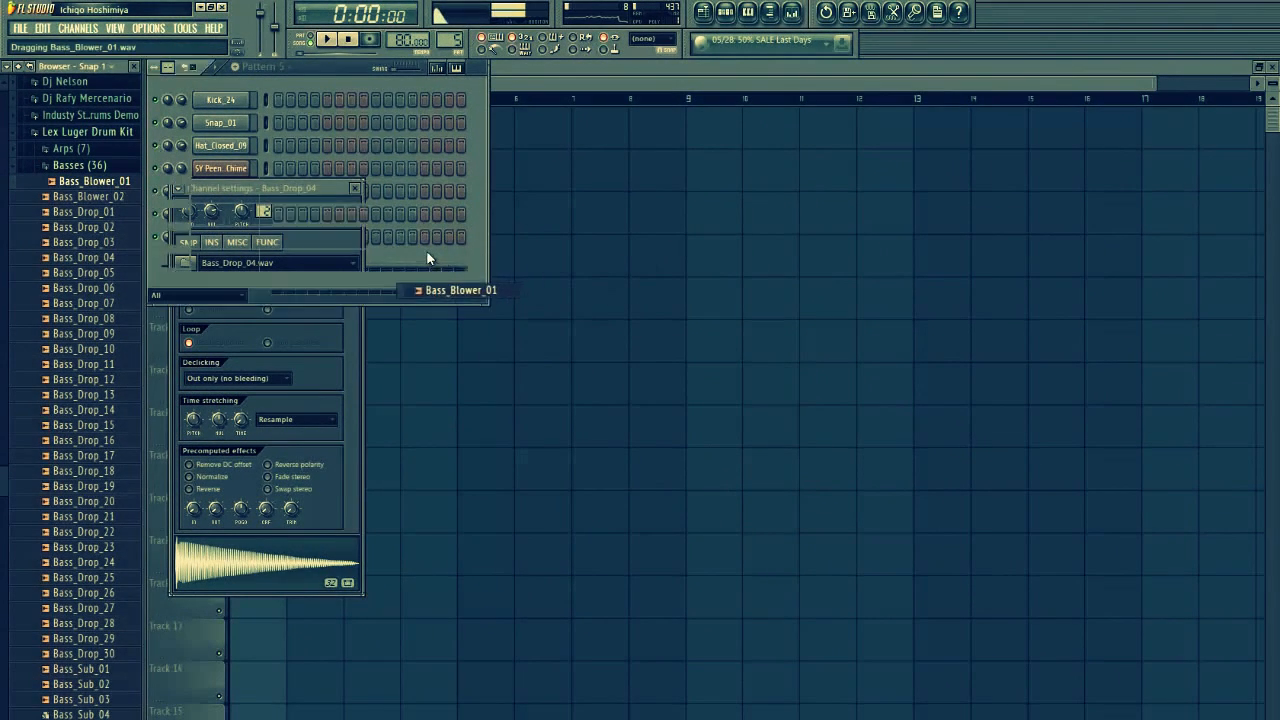
left_click(354, 188)
Preview Bass_Blower_02, collapse the Basses folder and close the sample browser.
left_click(123, 196)
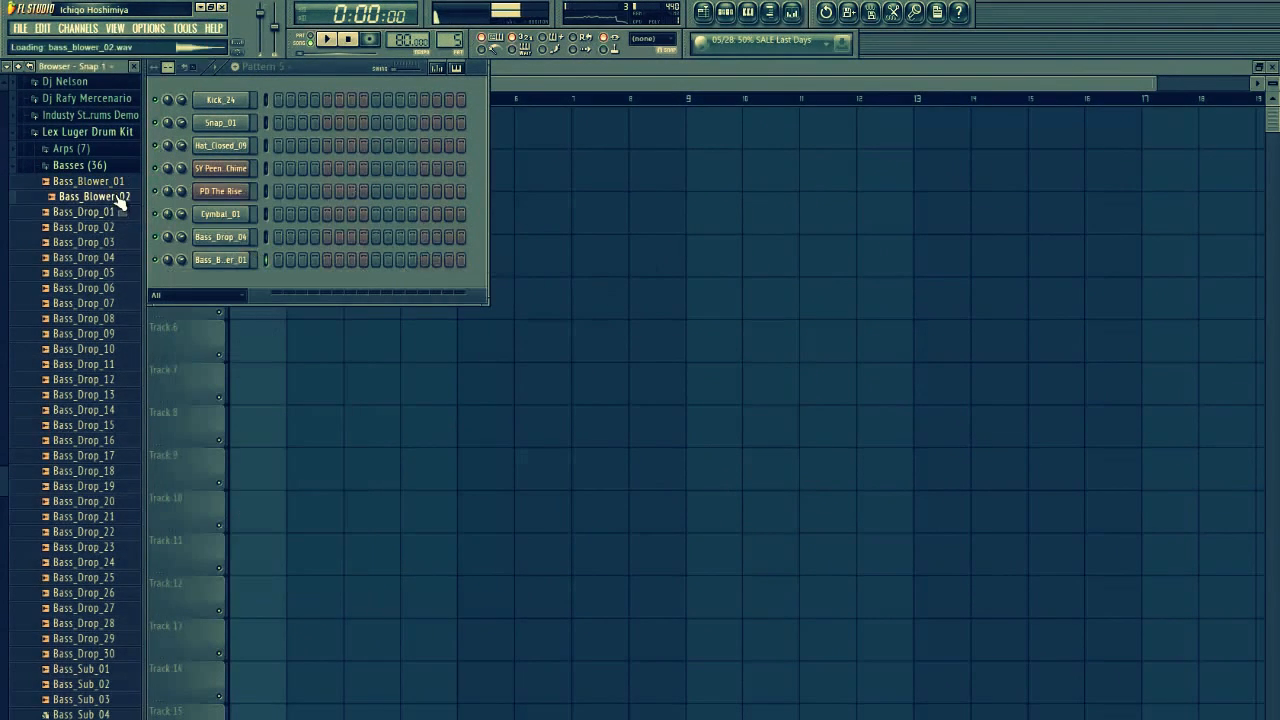
left_click(112, 166)
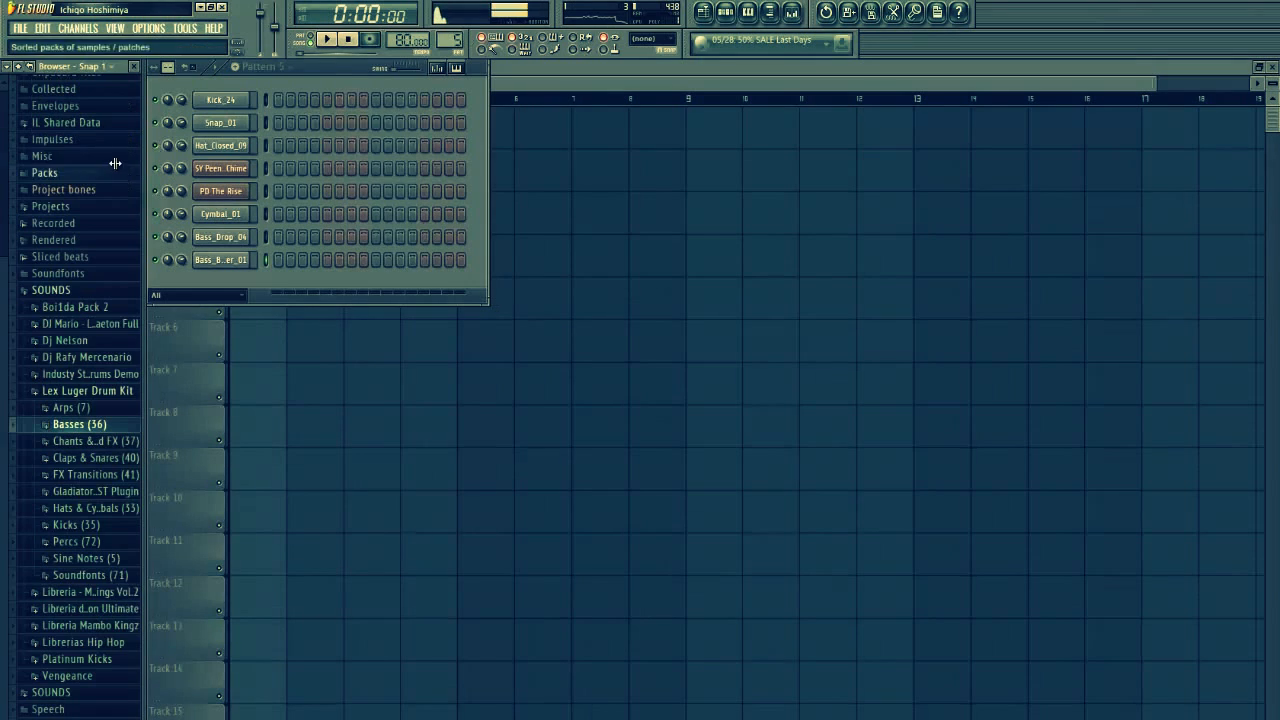
left_click(134, 67)
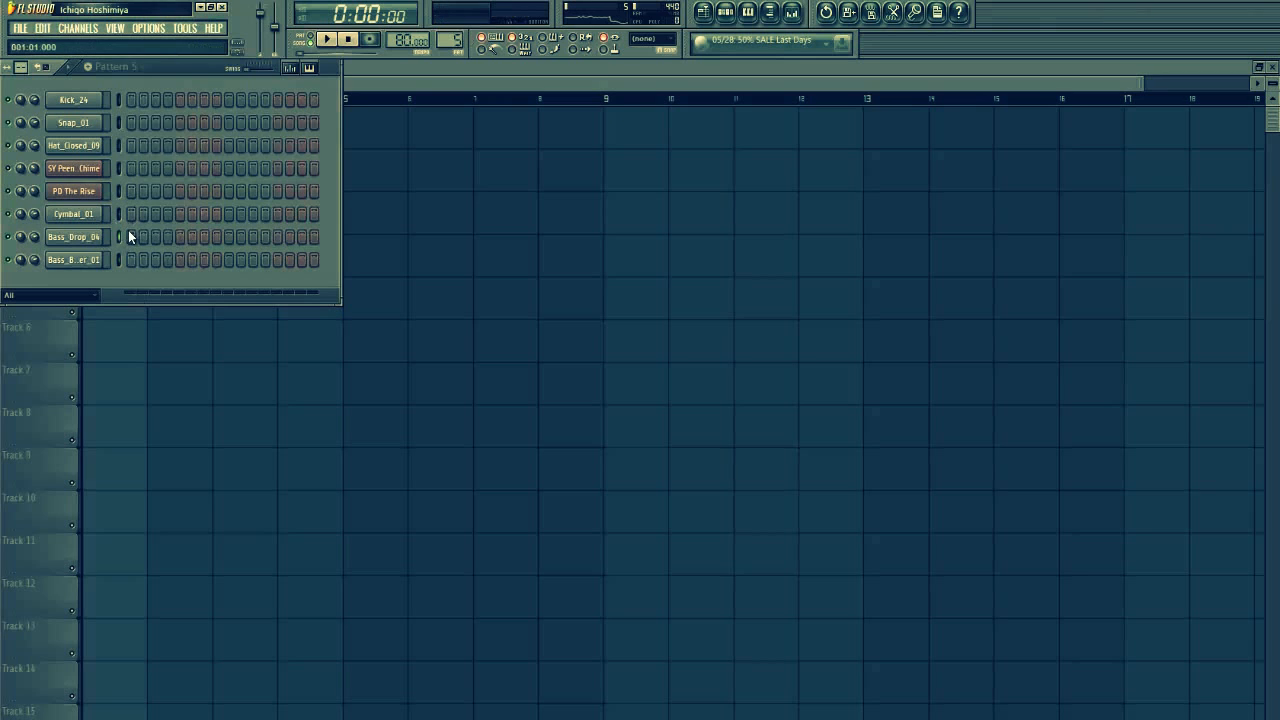
Play test notes on the Bass_Drop_04 channel and turn on its Cut itself option.
key("n")
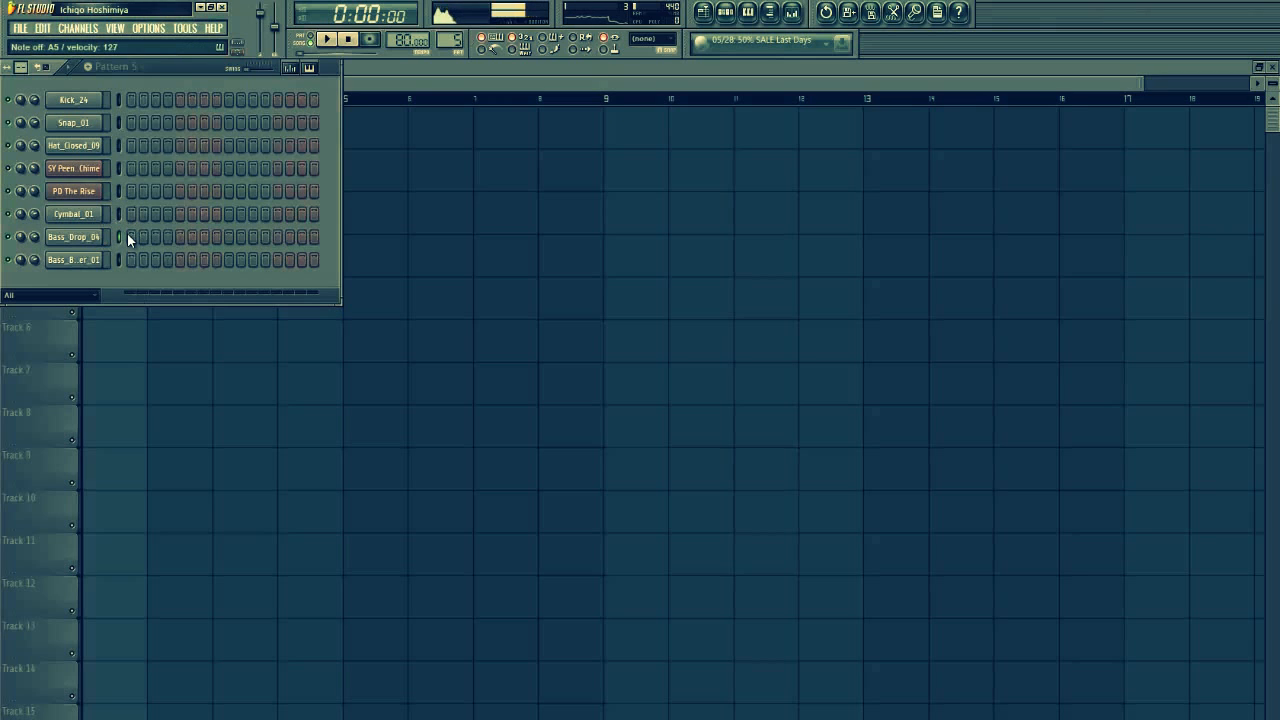
key("n")
right_click(78, 238)
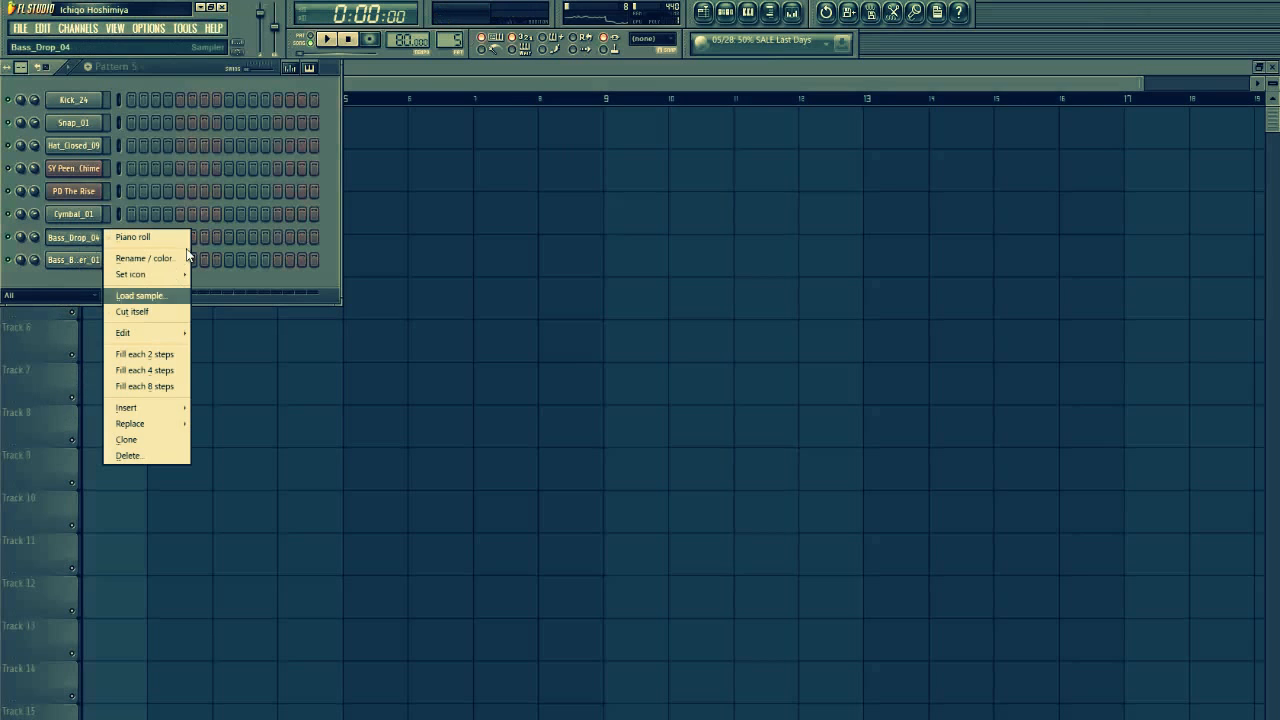
left_click(40, 268)
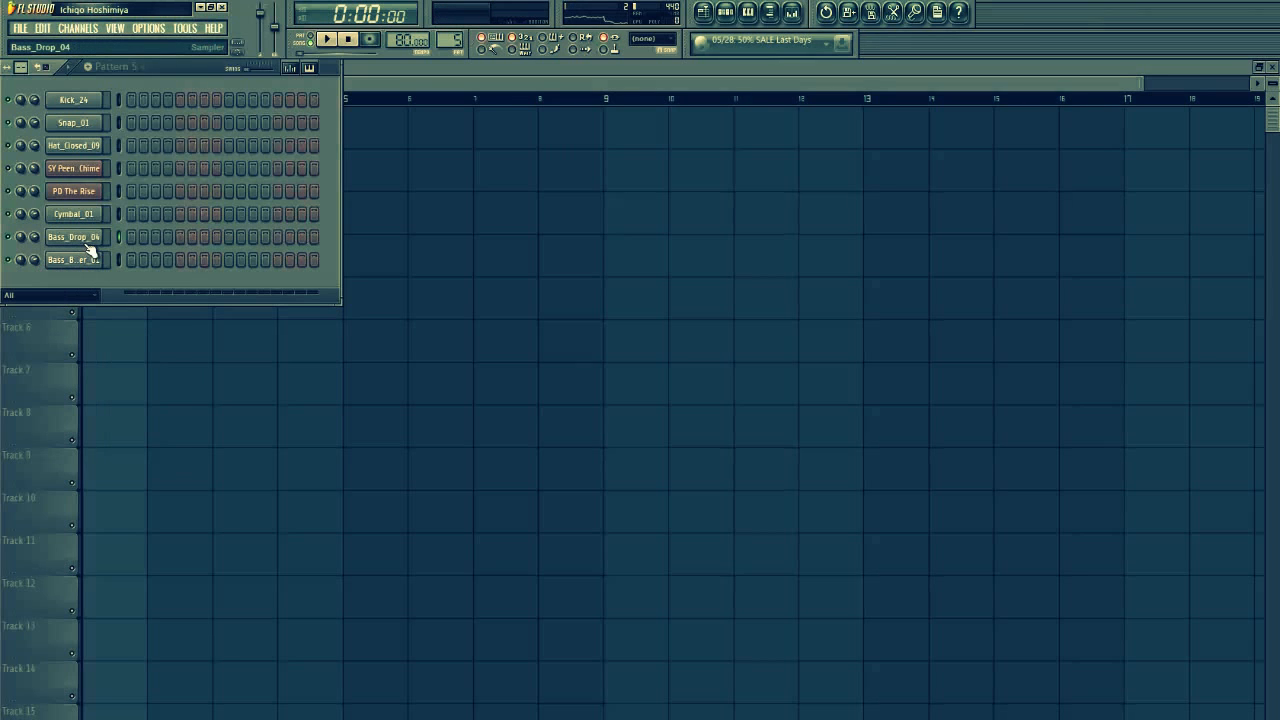
left_click(86, 244)
right_click(86, 244)
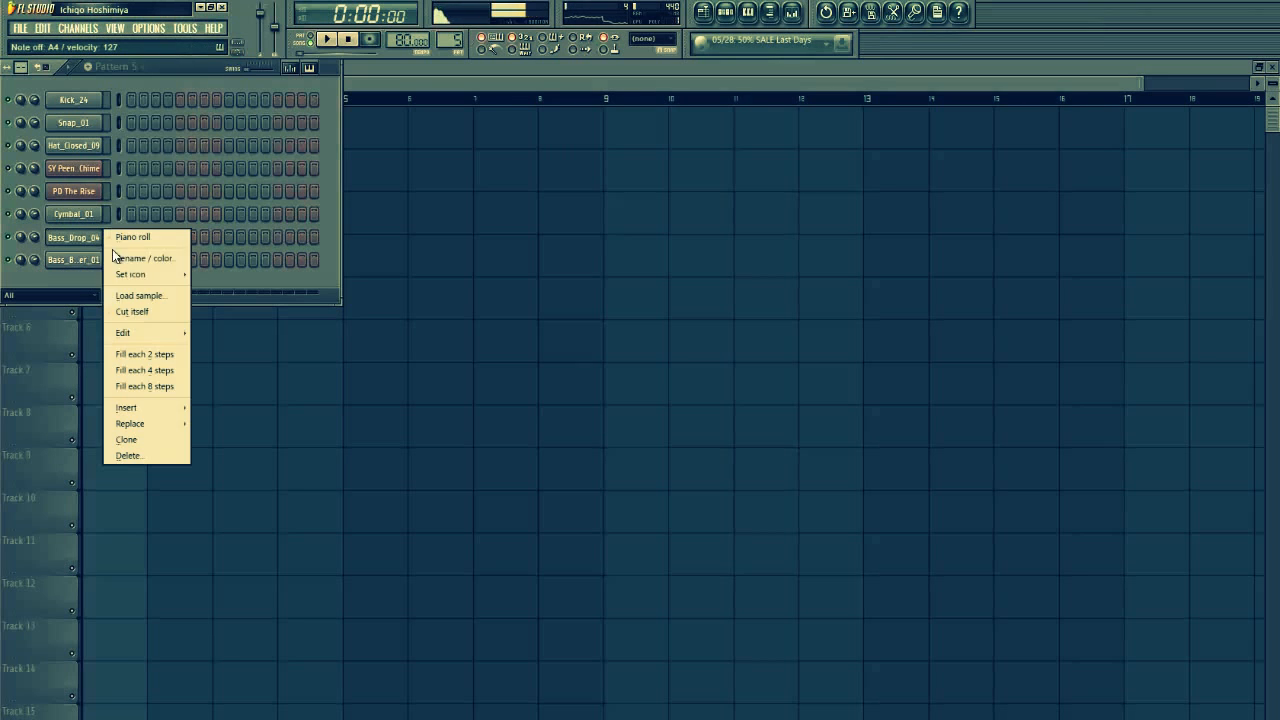
left_click(158, 310)
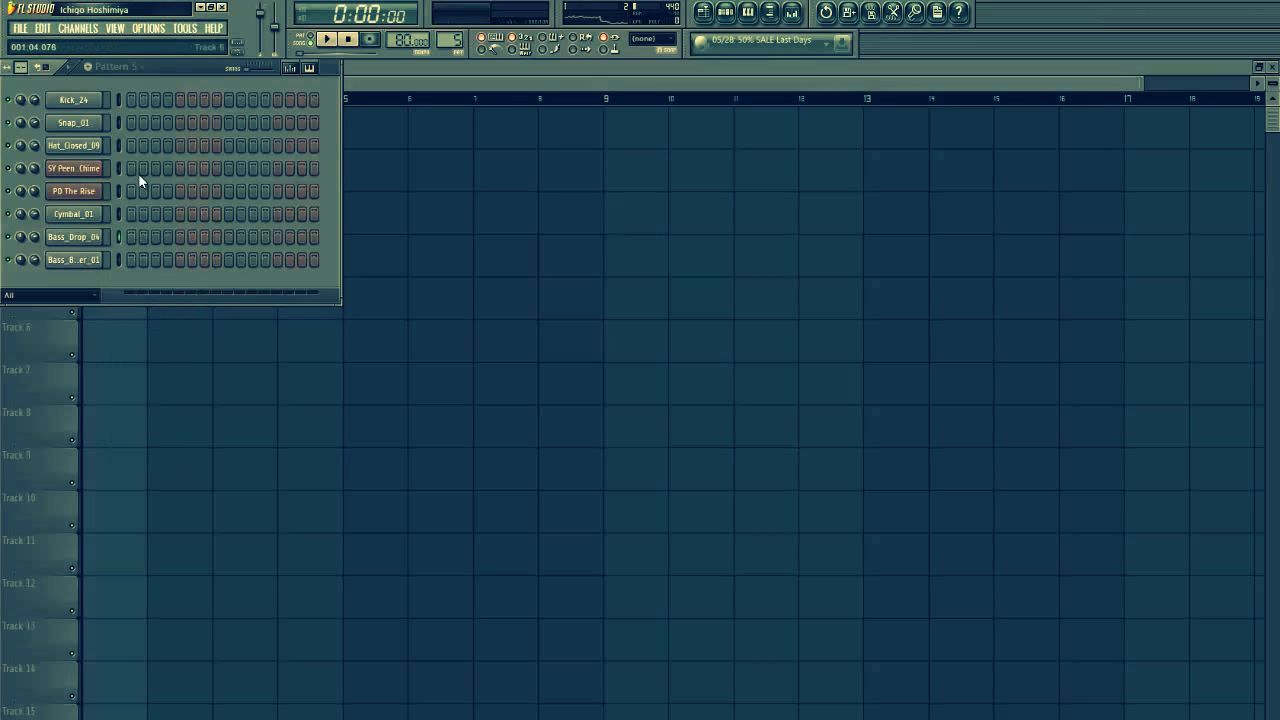
Turn Cut itself off for Bass_Drop_04 to hear overlapping notes, and turn it back on.
right_click(84, 241)
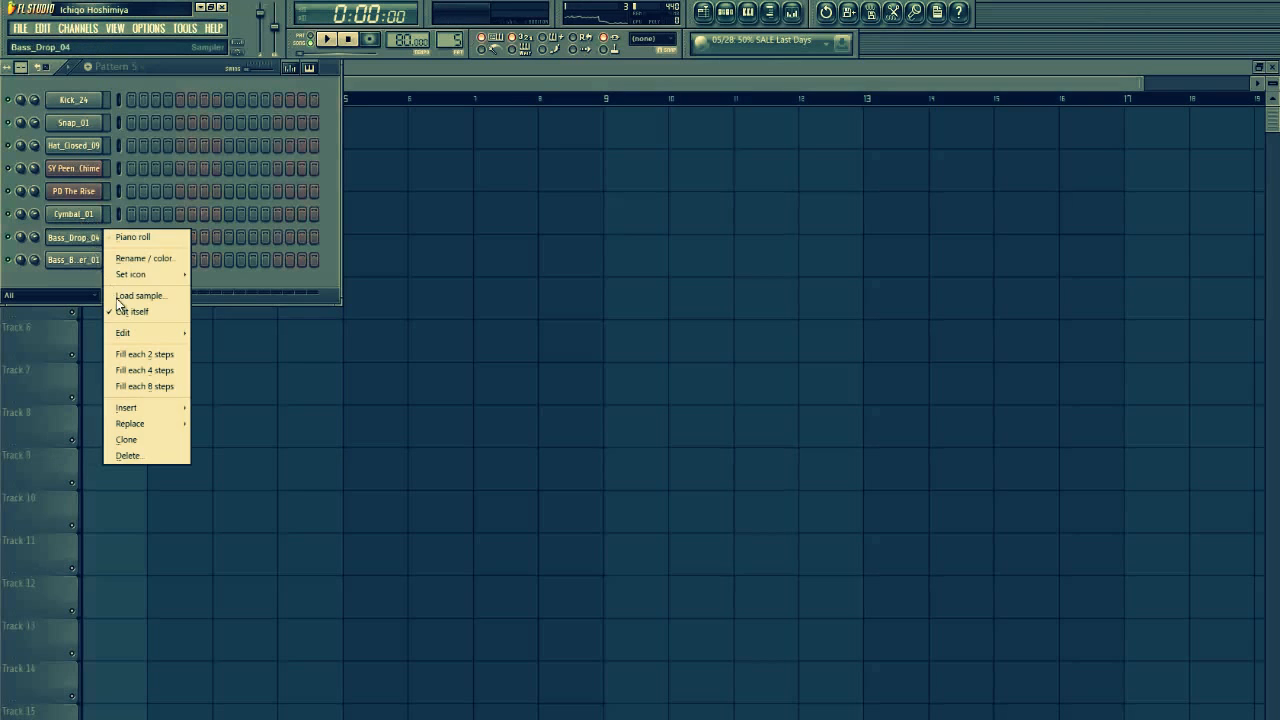
left_click(118, 313)
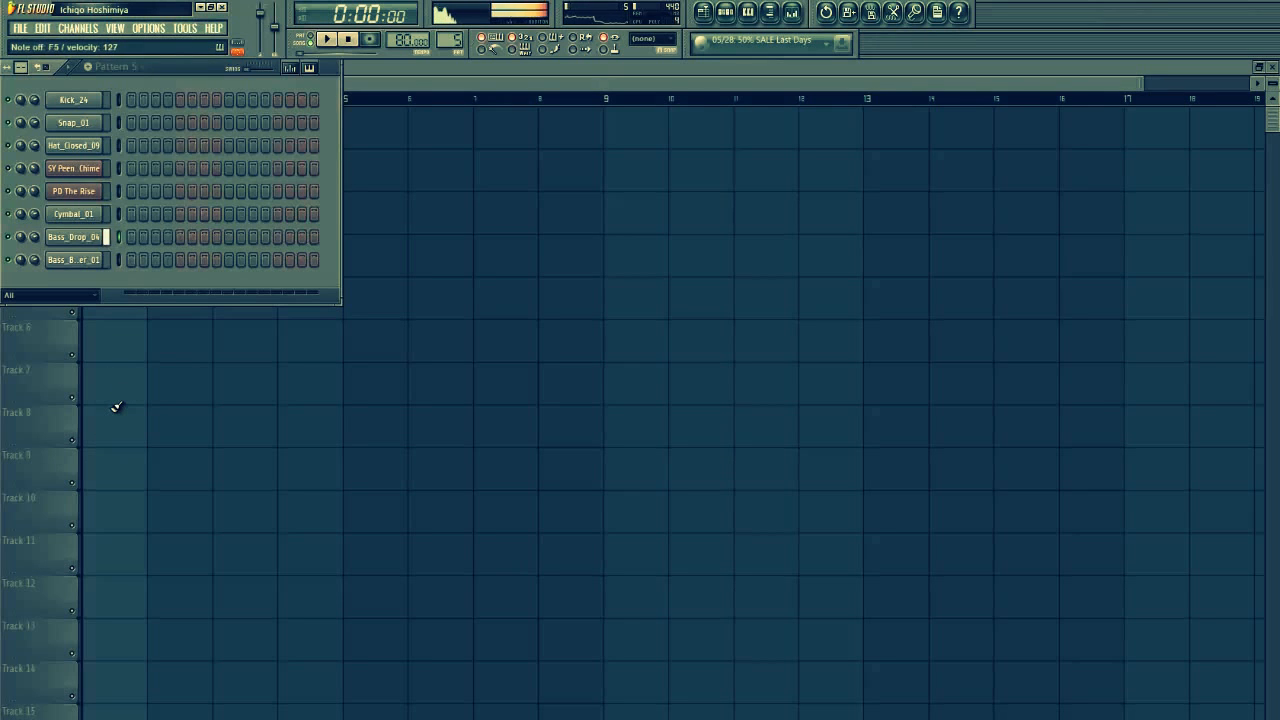
right_click(80, 235)
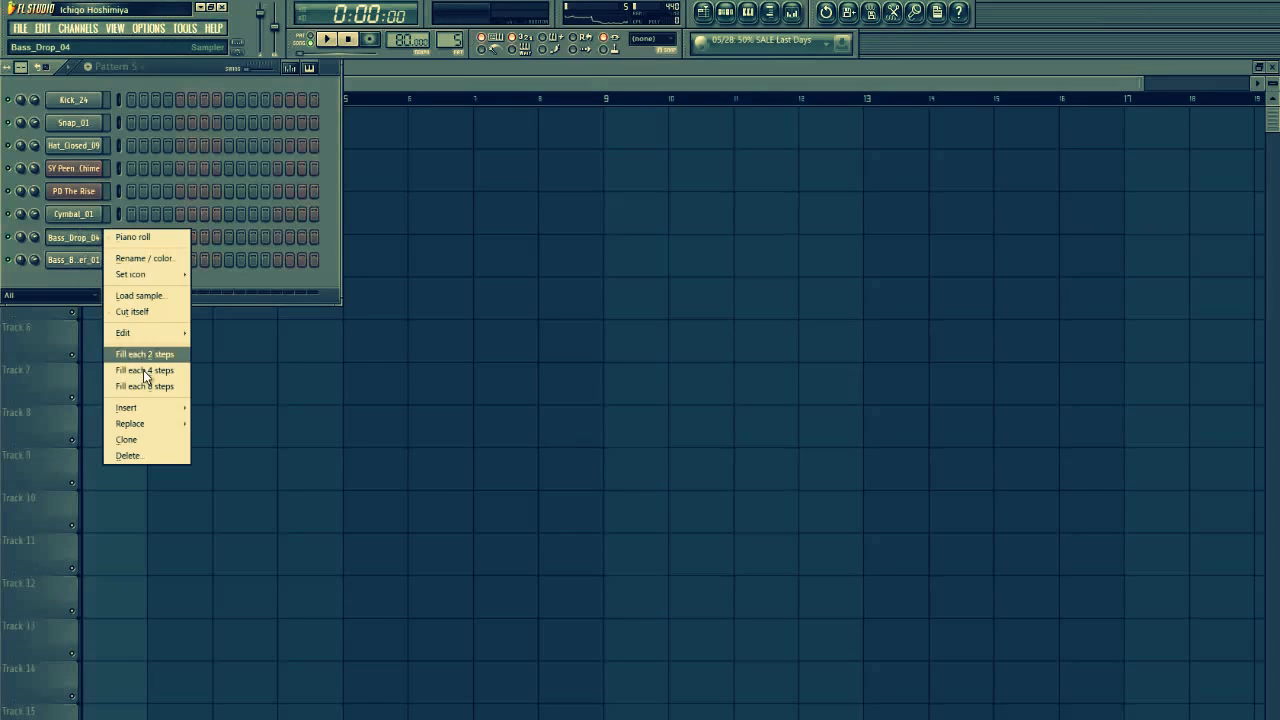
left_click(134, 311)
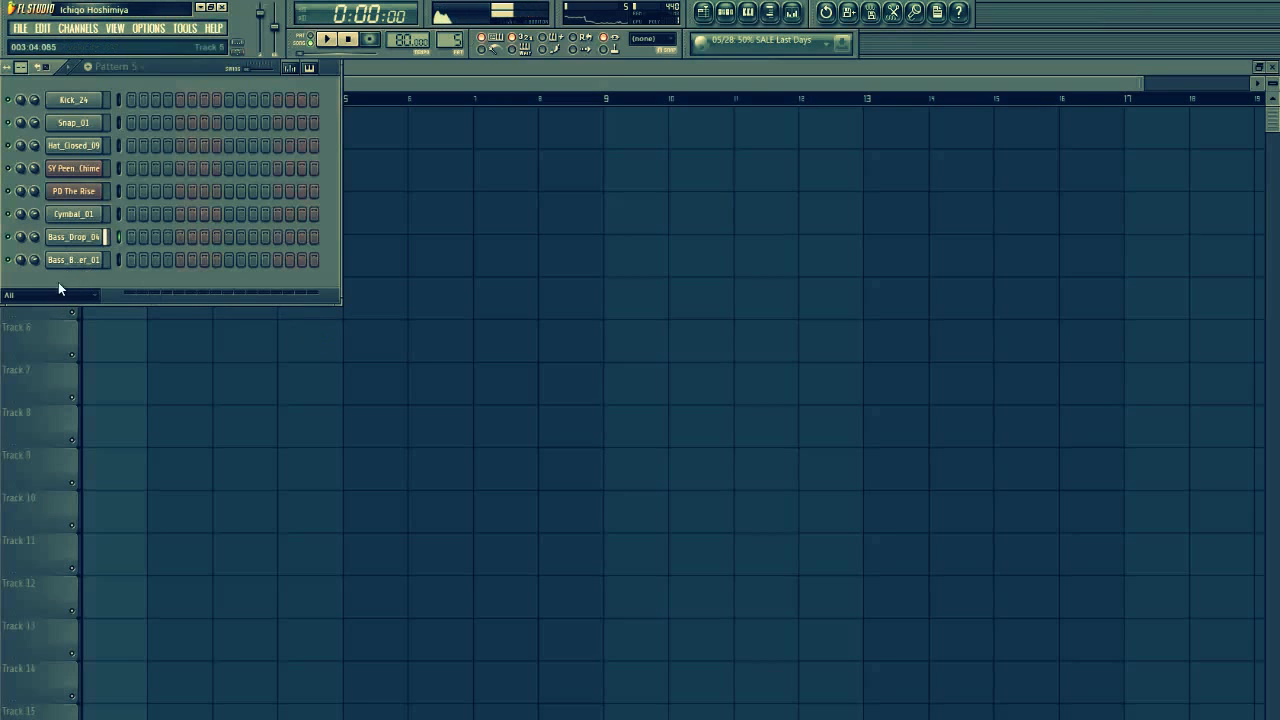
Turn on Cut itself for the Bass_Blower_01 channel and switch to Pattern 2 during playback.
right_click(106, 263)
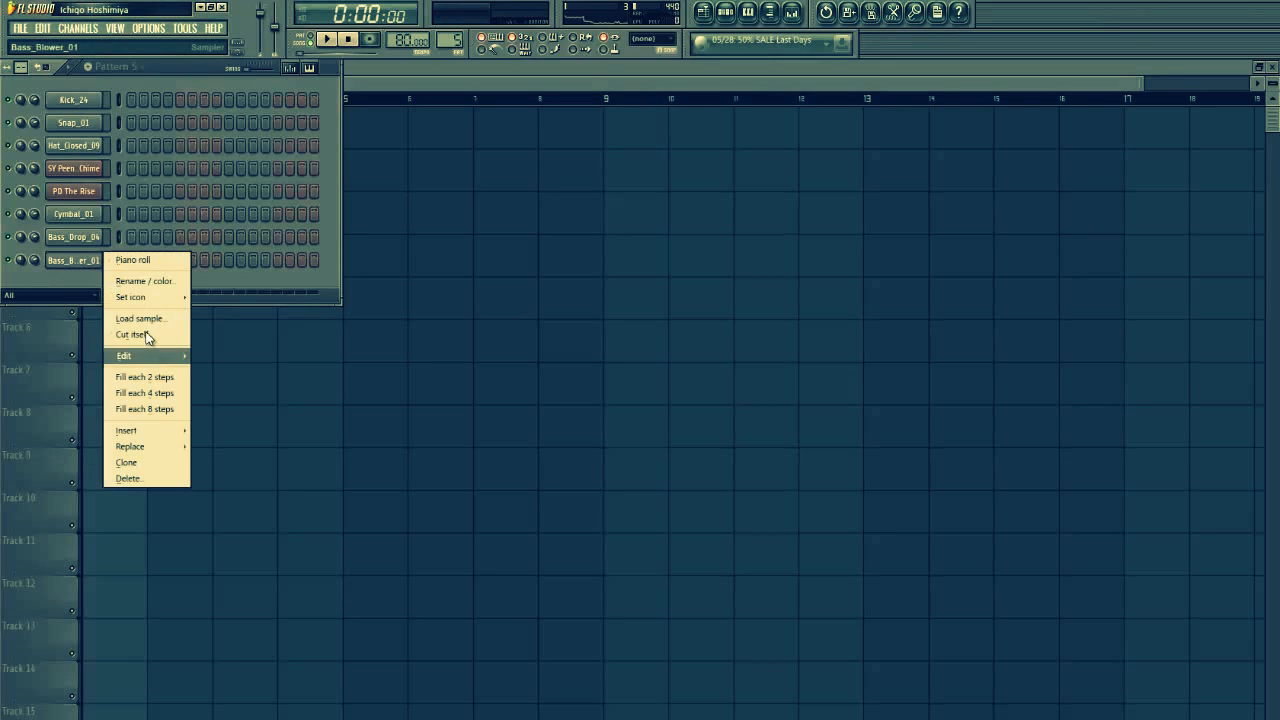
left_click(134, 330)
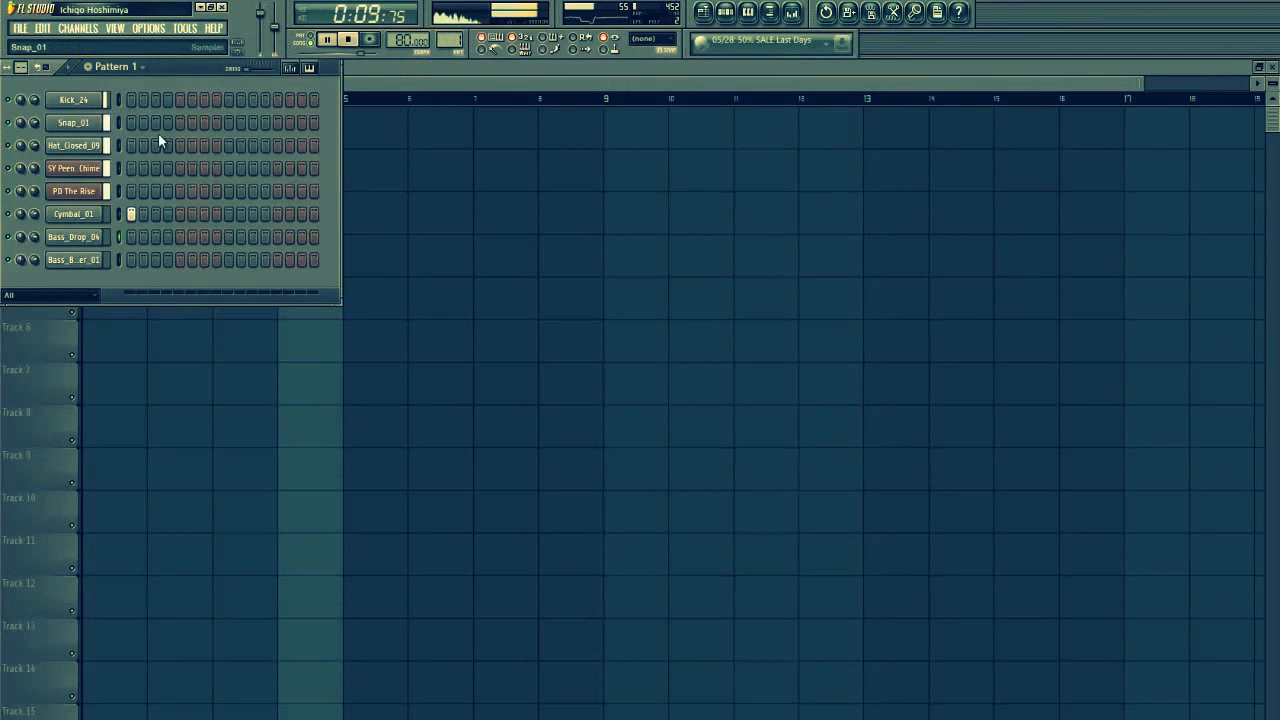
scroll(454, 42, "up", 1)
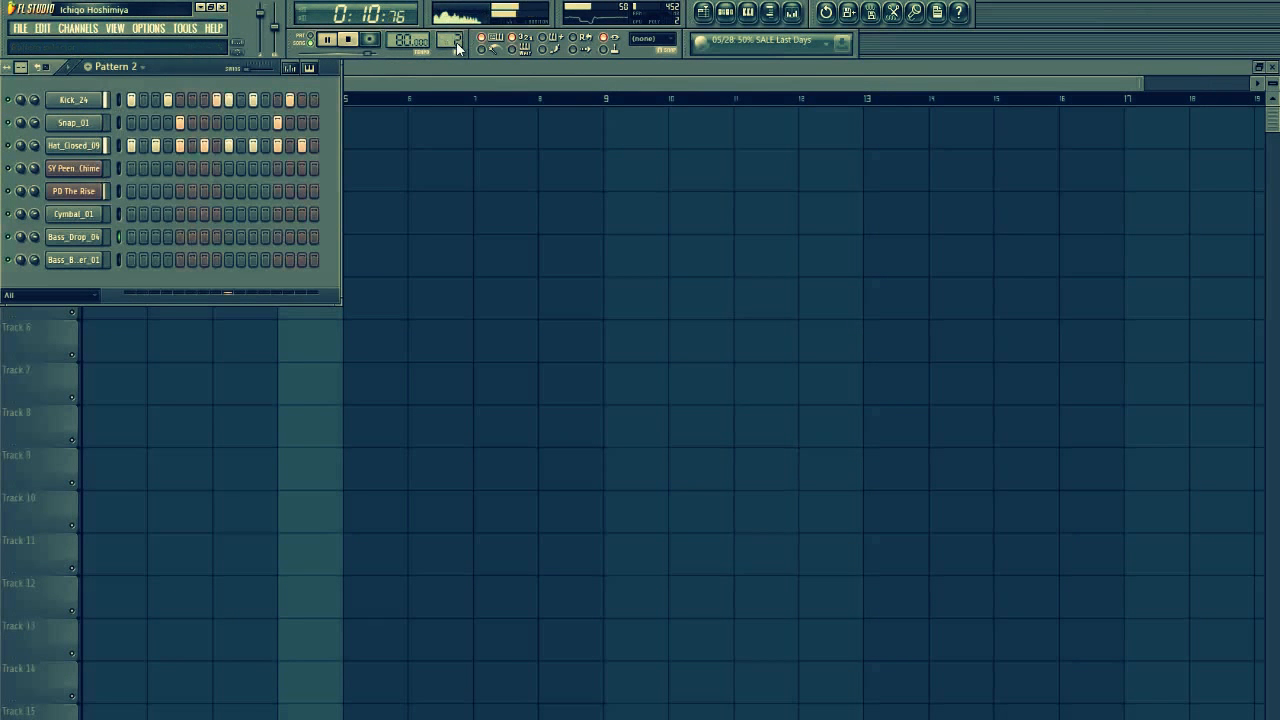
Copy the Kick_24 steps from Pattern 2 and paste them into the Bass_Blower_01 channel in Pattern 5.
right_click(97, 99)
mouse_move(183, 197)
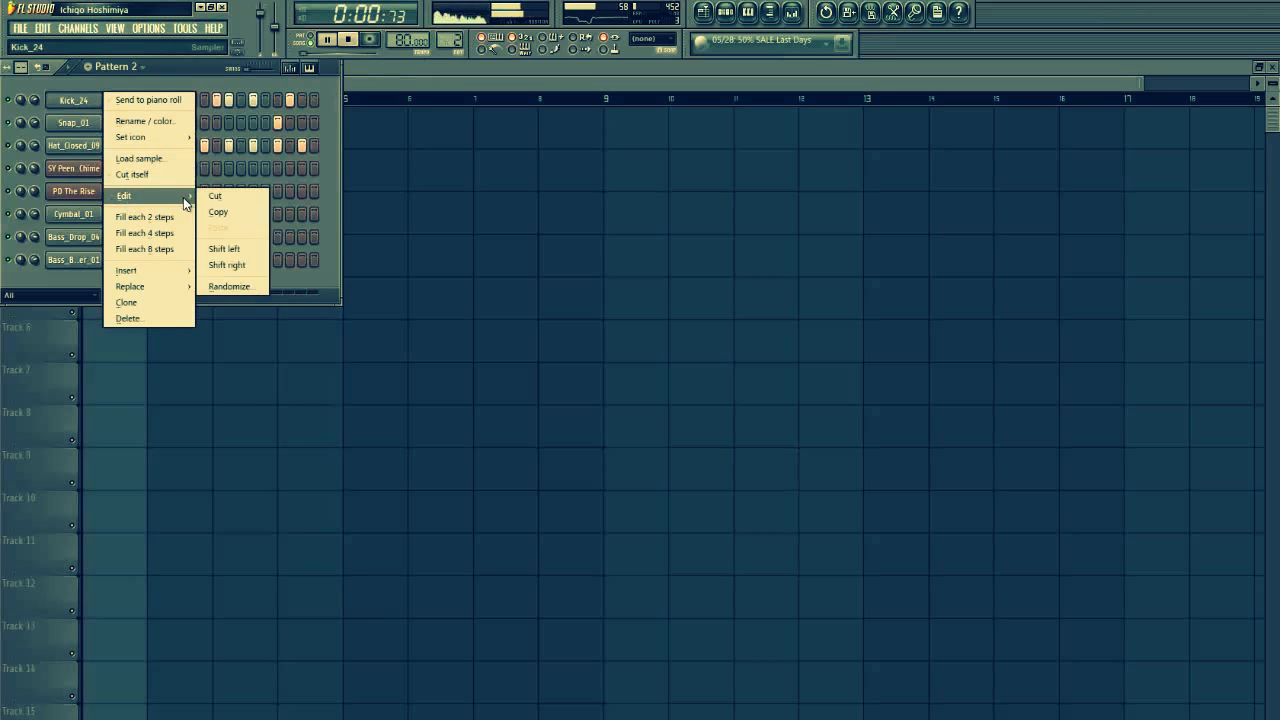
left_click(240, 215)
right_click(86, 104)
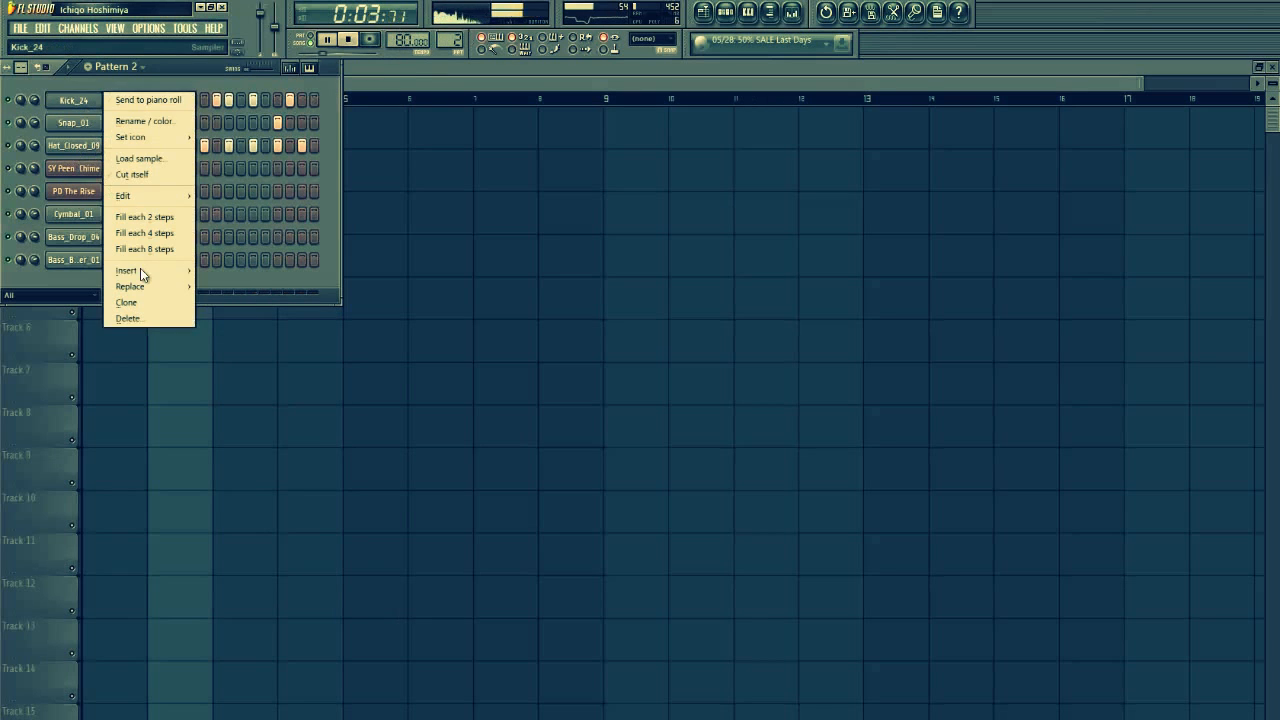
mouse_move(167, 199)
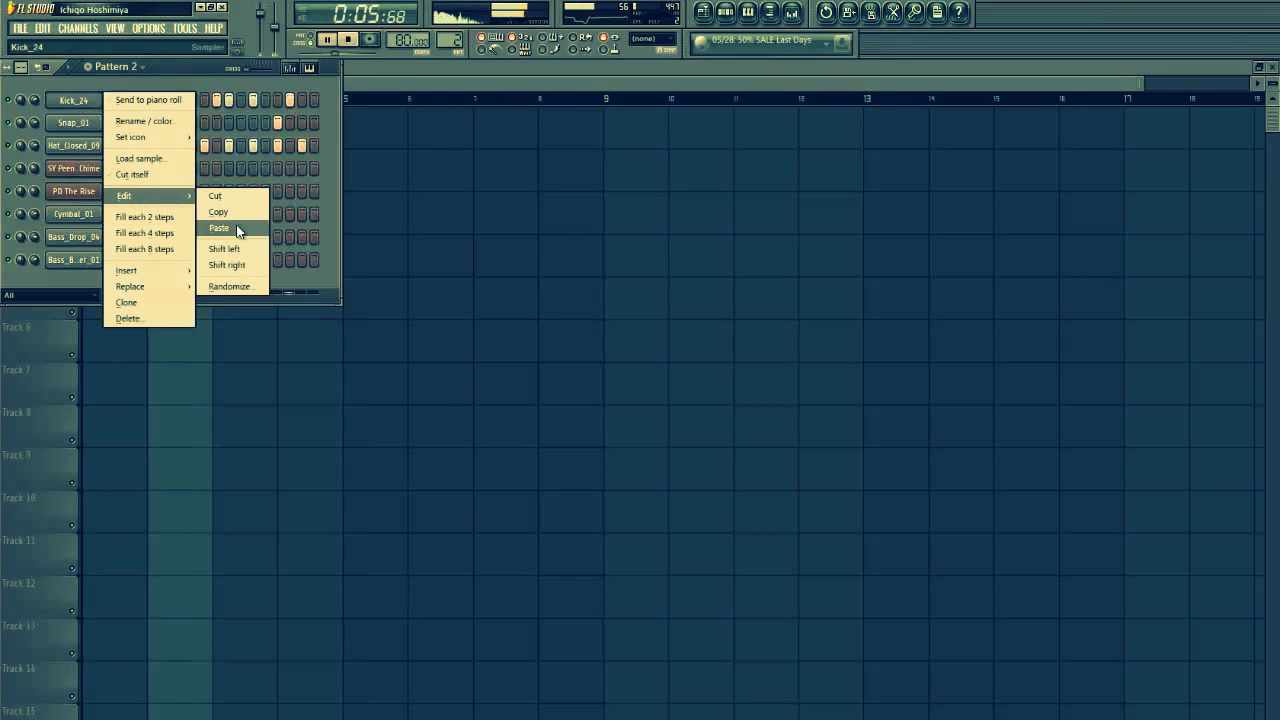
scroll(445, 40, "up", 3)
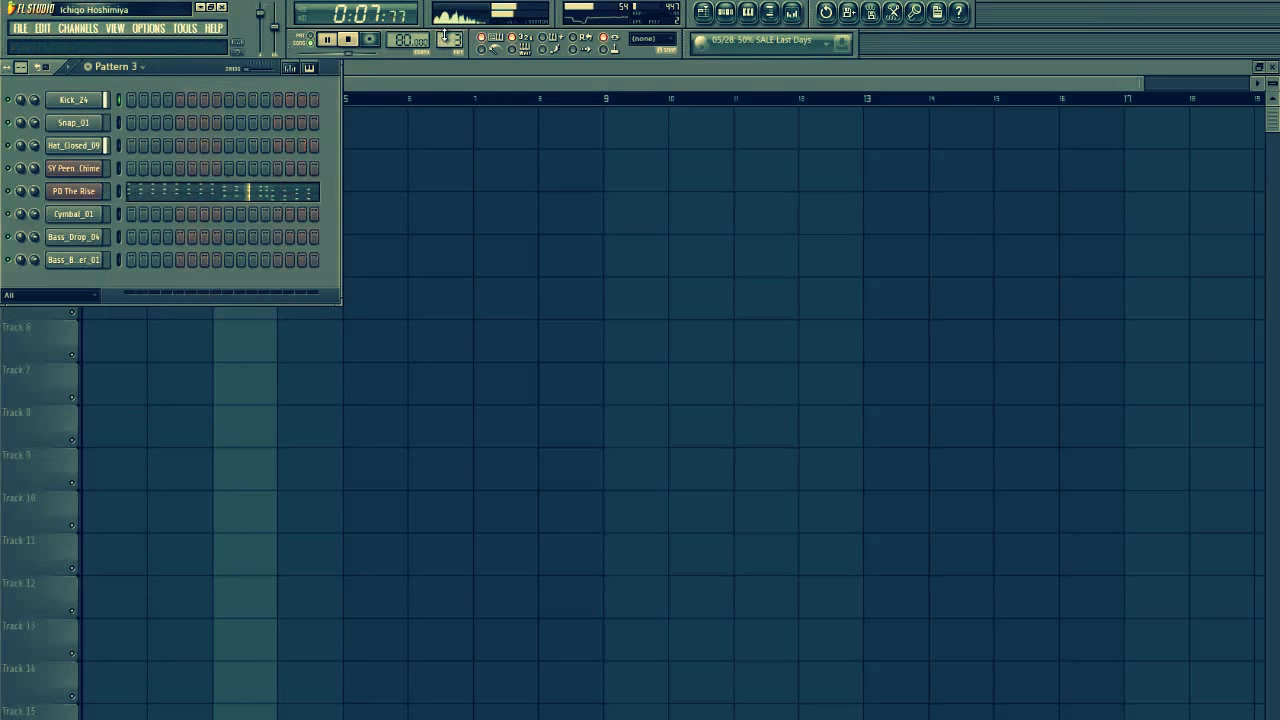
right_click(92, 262)
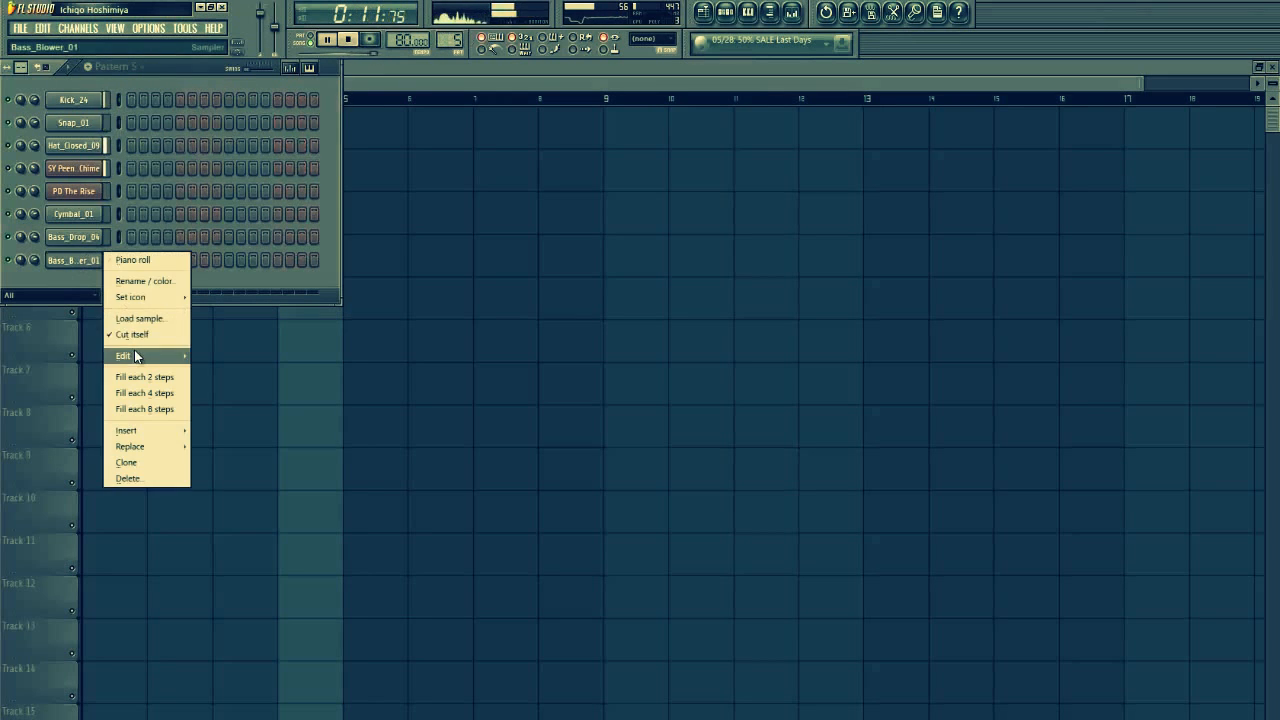
mouse_move(180, 356)
left_click(224, 390)
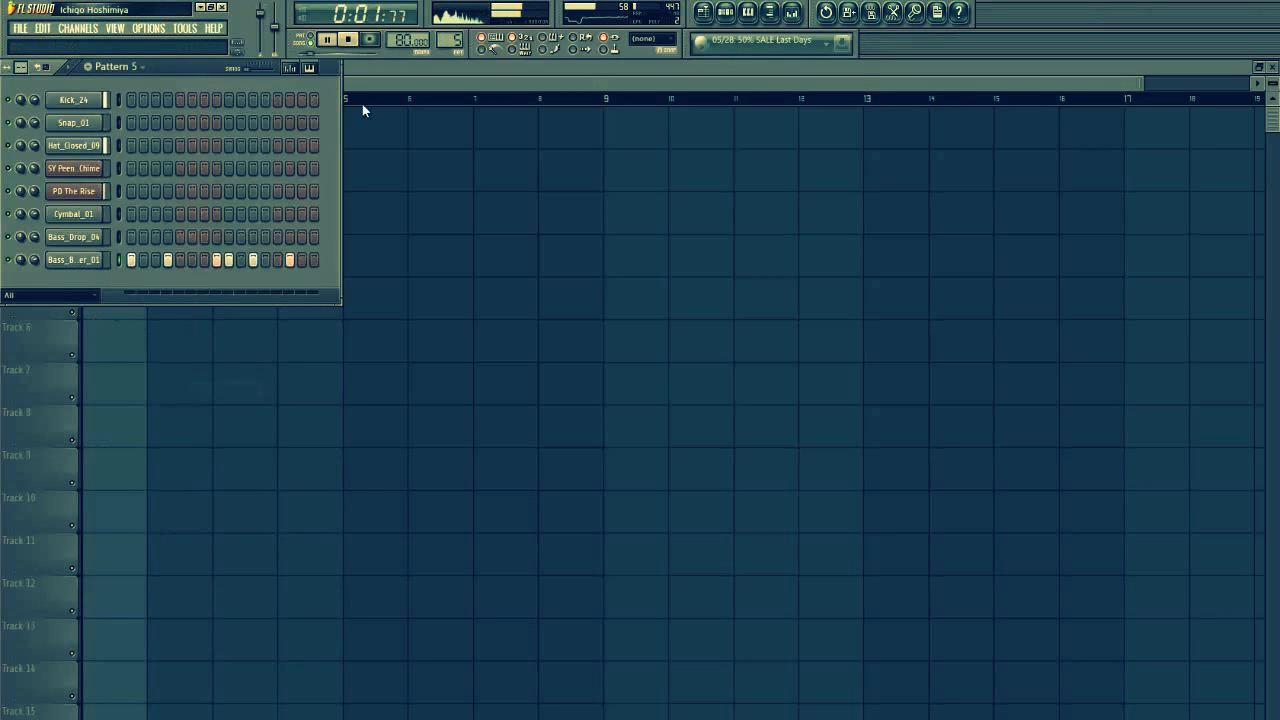
Move the last two Bass_Drop_04 notes in the Pattern 5 piano roll to B4 and C5, and close the piano roll.
left_click(93, 228)
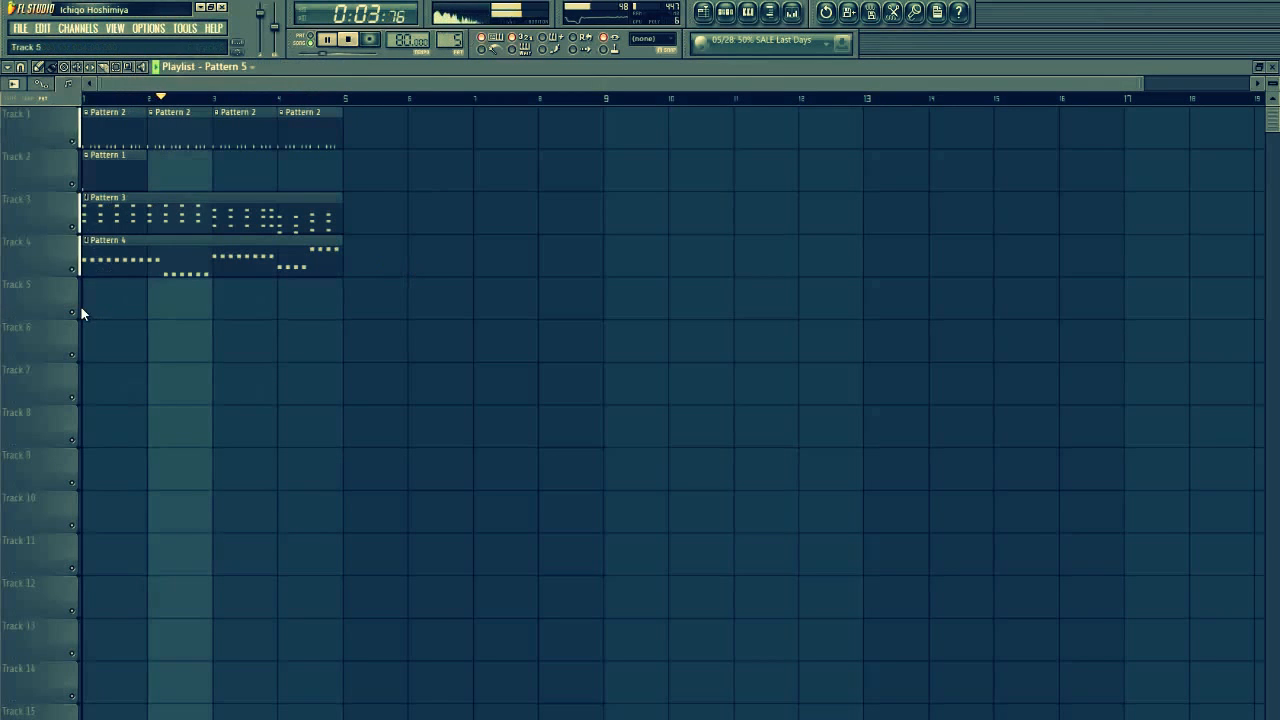
key("F7")
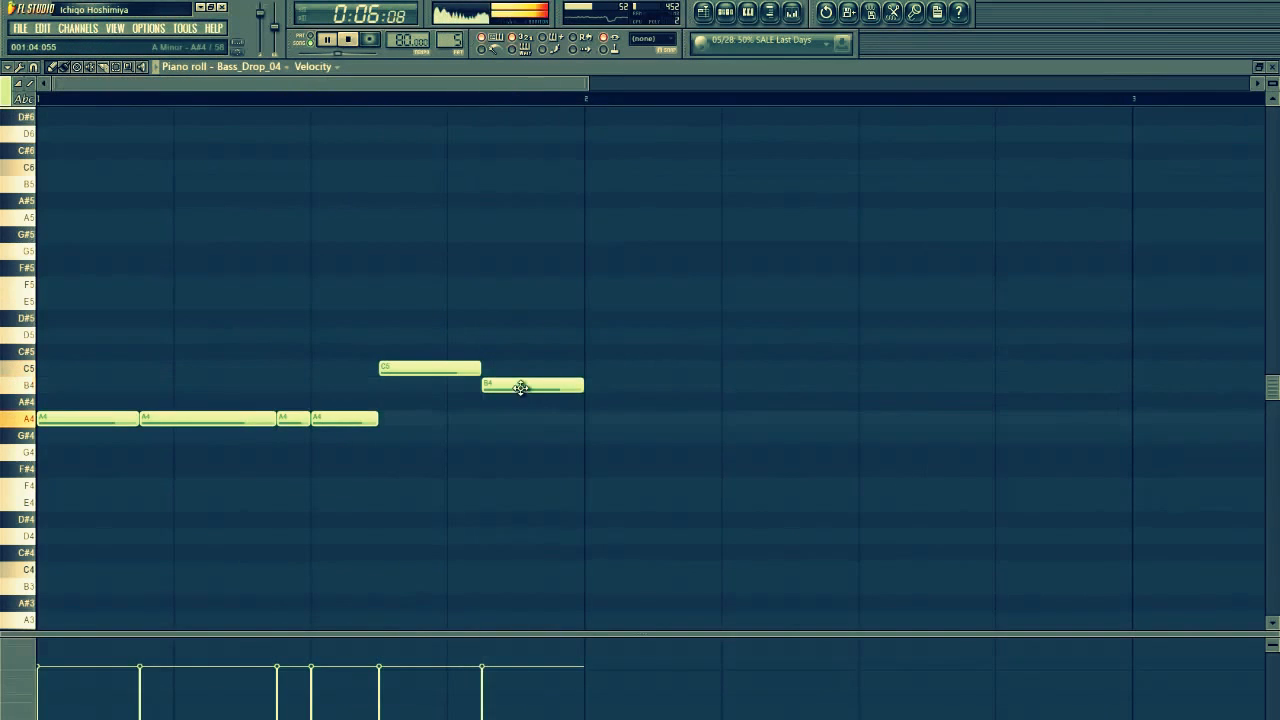
left_click_drag(523, 385, 500, 333)
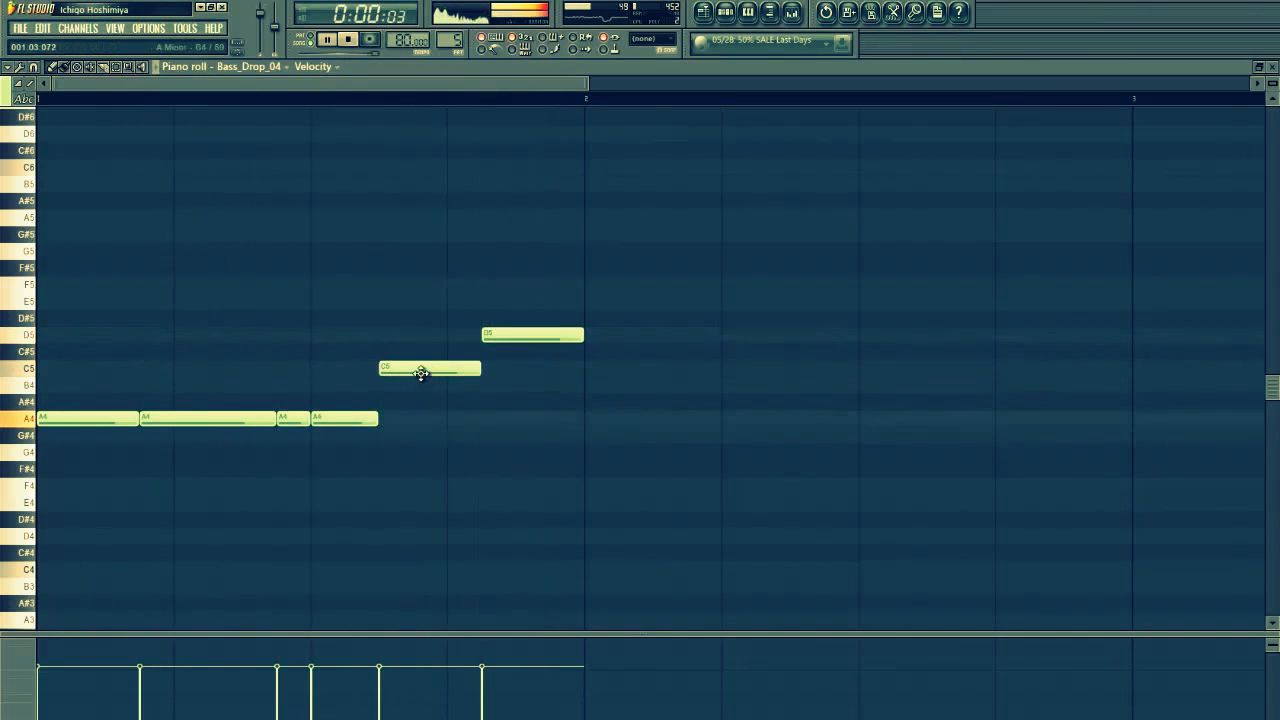
left_click_drag(423, 371, 423, 403)
left_click_drag(487, 336, 491, 370)
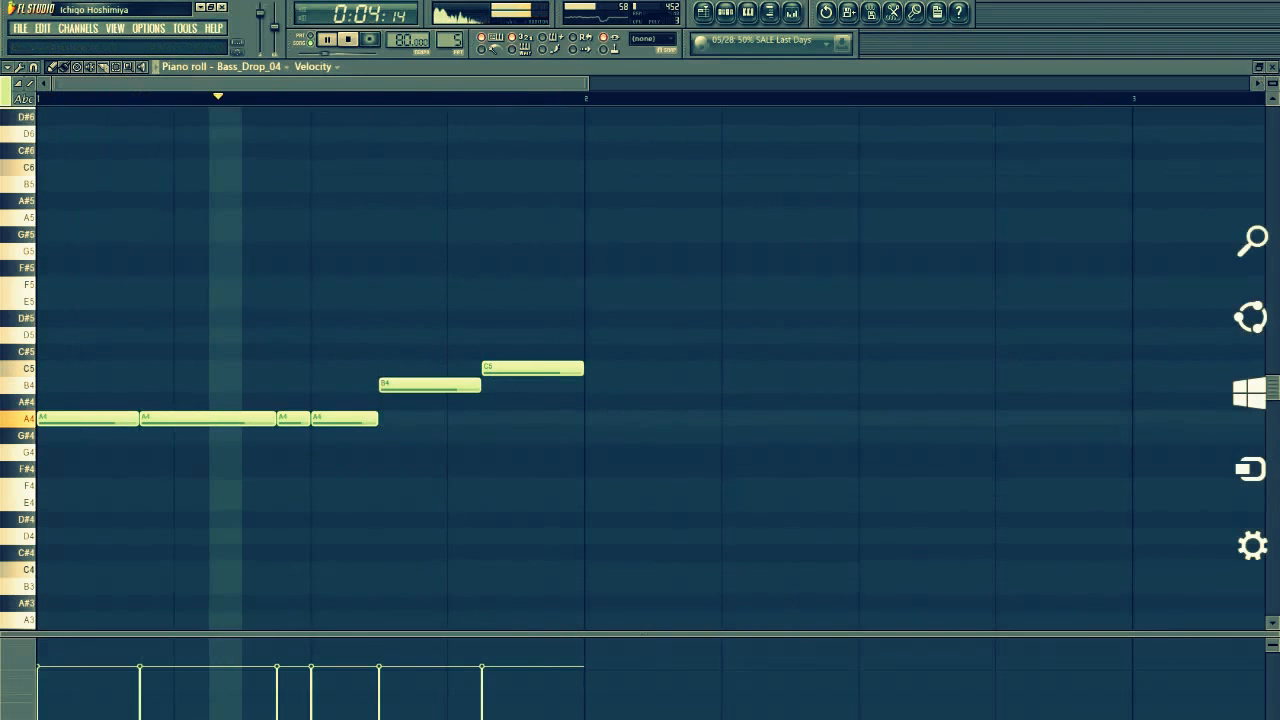
left_click(1270, 66)
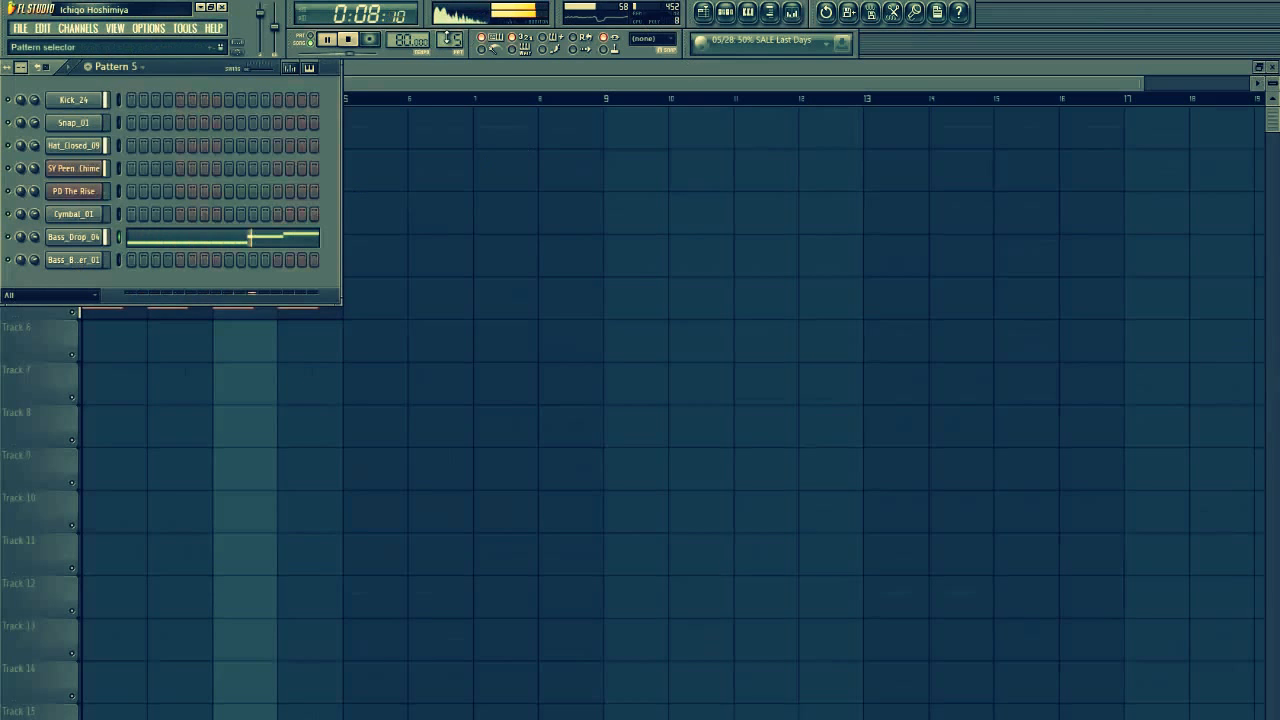
Open the Bass_Blower_01 piano roll in Pattern 6, stop playback and audition the keys G5, A5 and A4.
left_click_drag(457, 41, 457, 34)
right_click(97, 261)
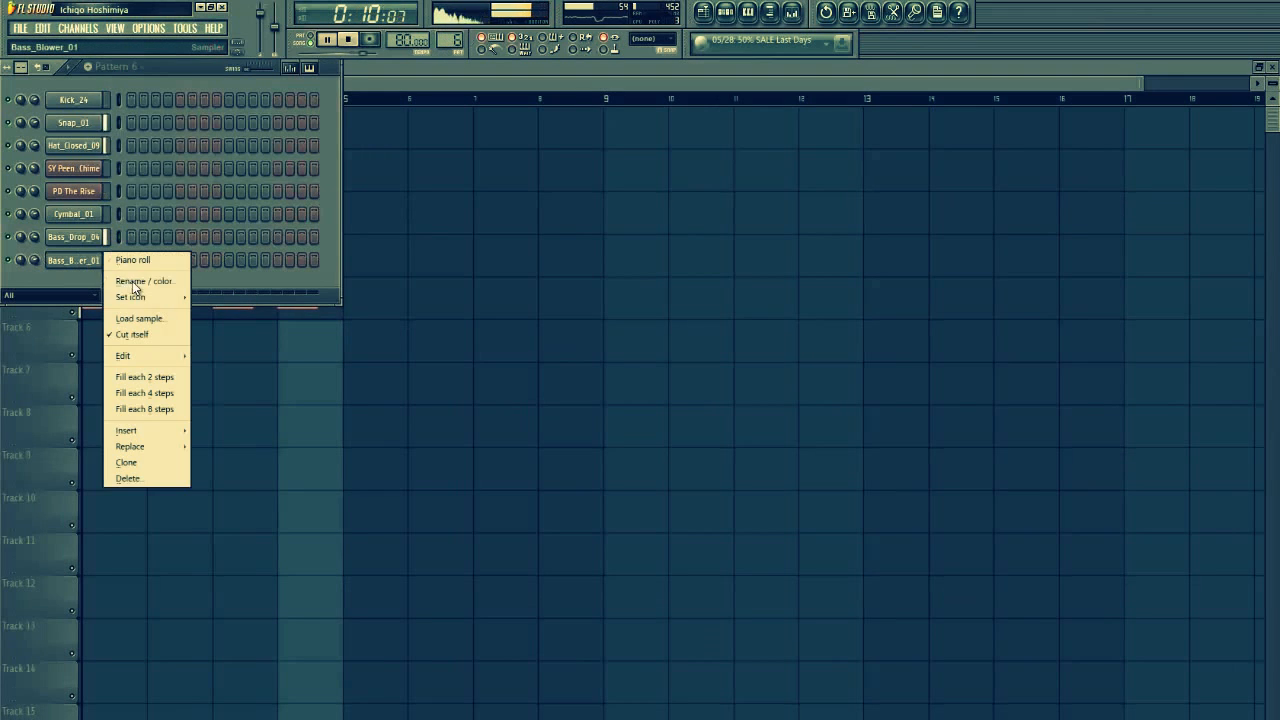
left_click(137, 264)
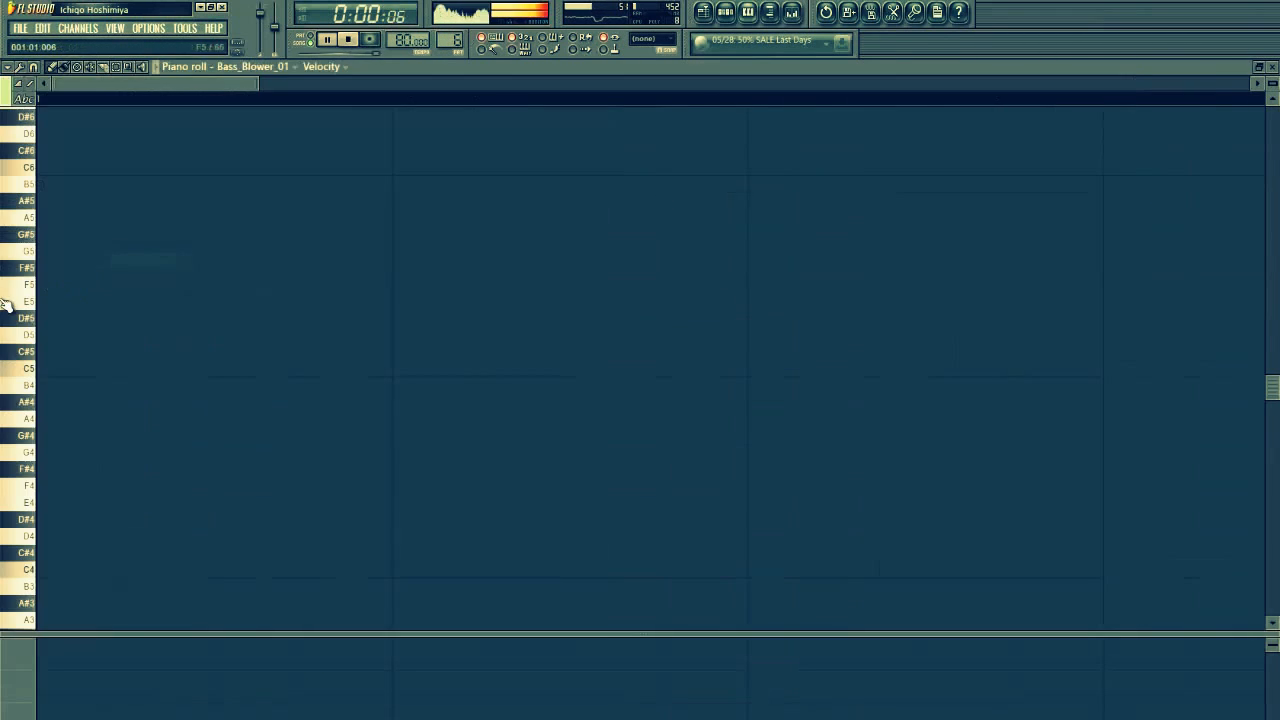
left_click(350, 43)
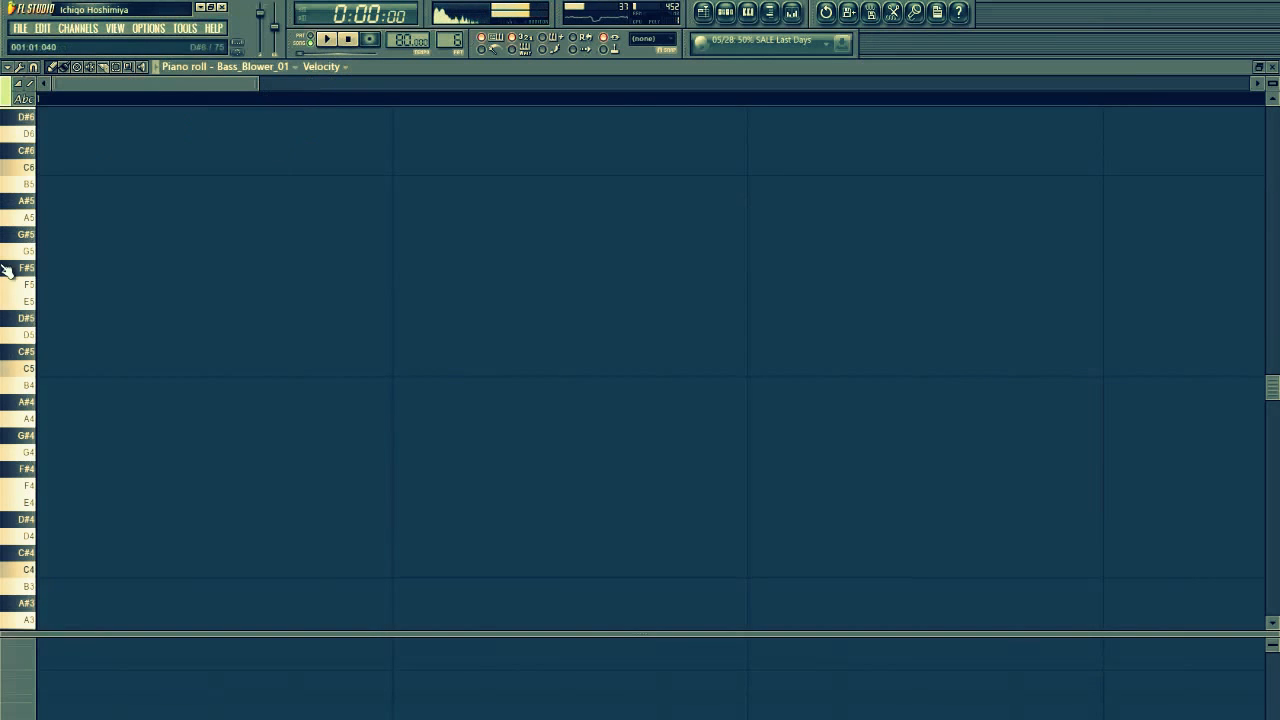
left_click(29, 252)
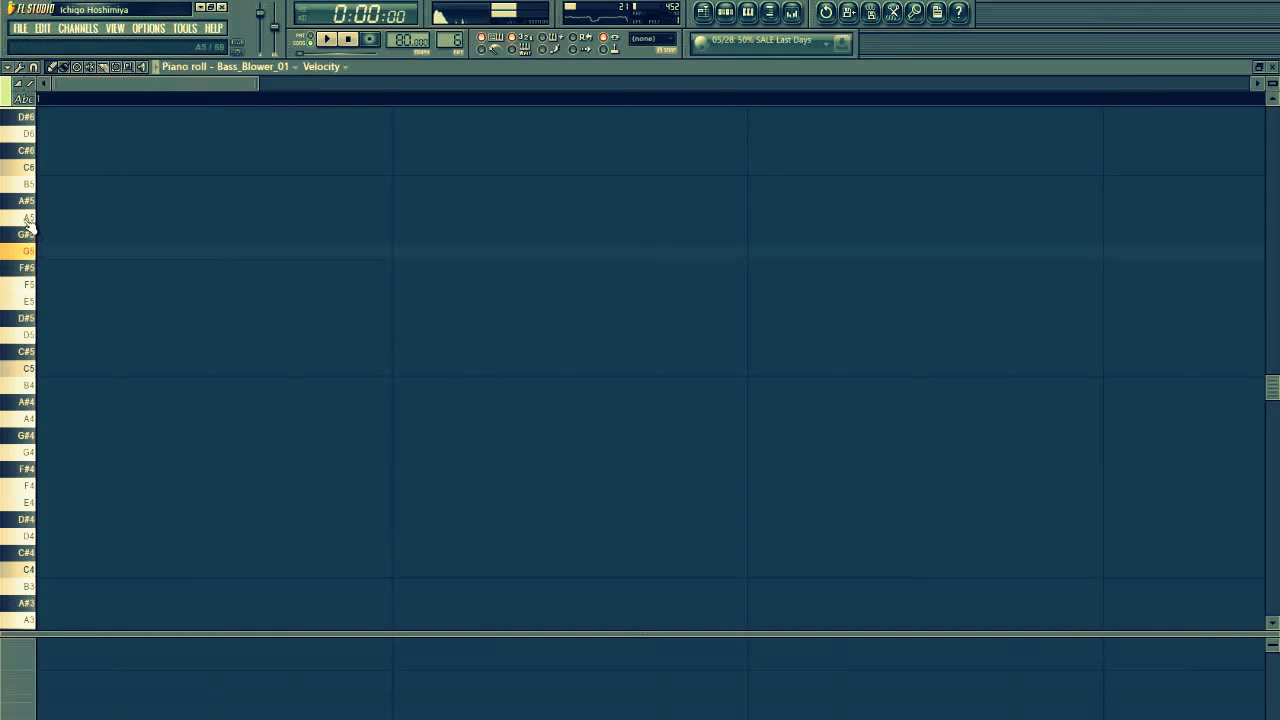
left_click(28, 221)
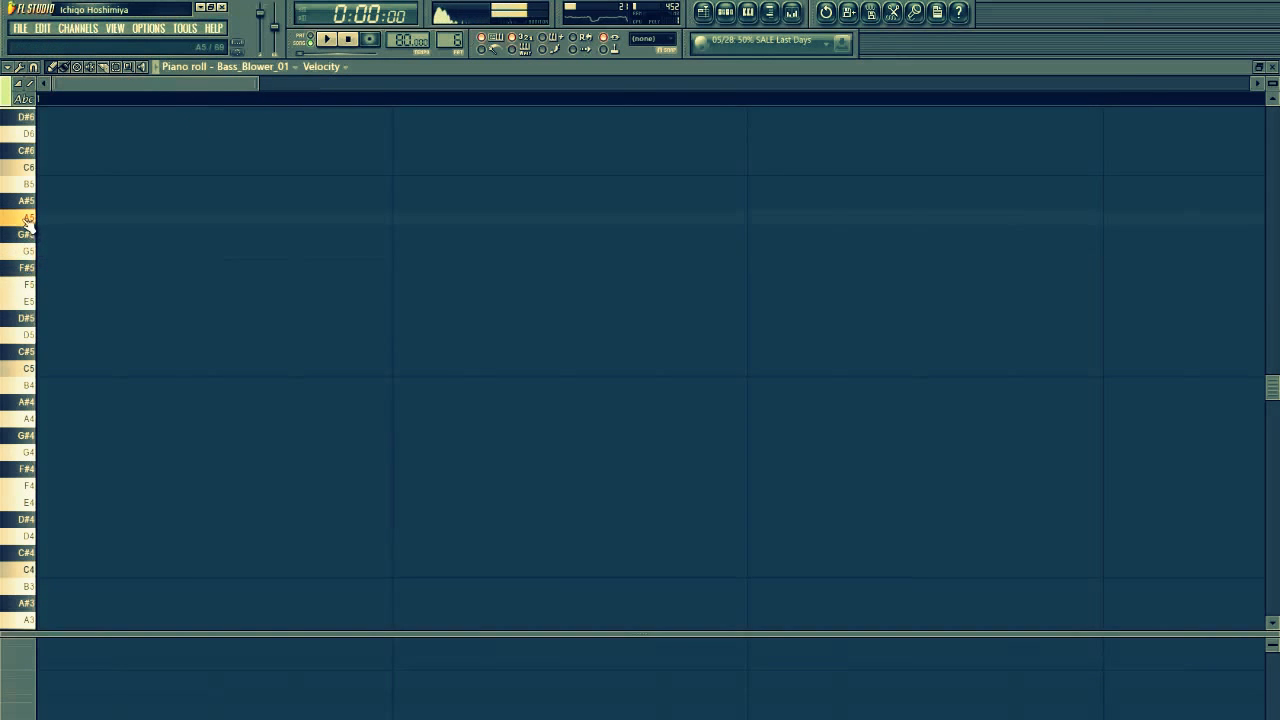
left_click(34, 421)
Add an A4 note at the start of bar 1 for Bass_Blower_01, make it one beat long and close the piano roll.
left_click(46, 420)
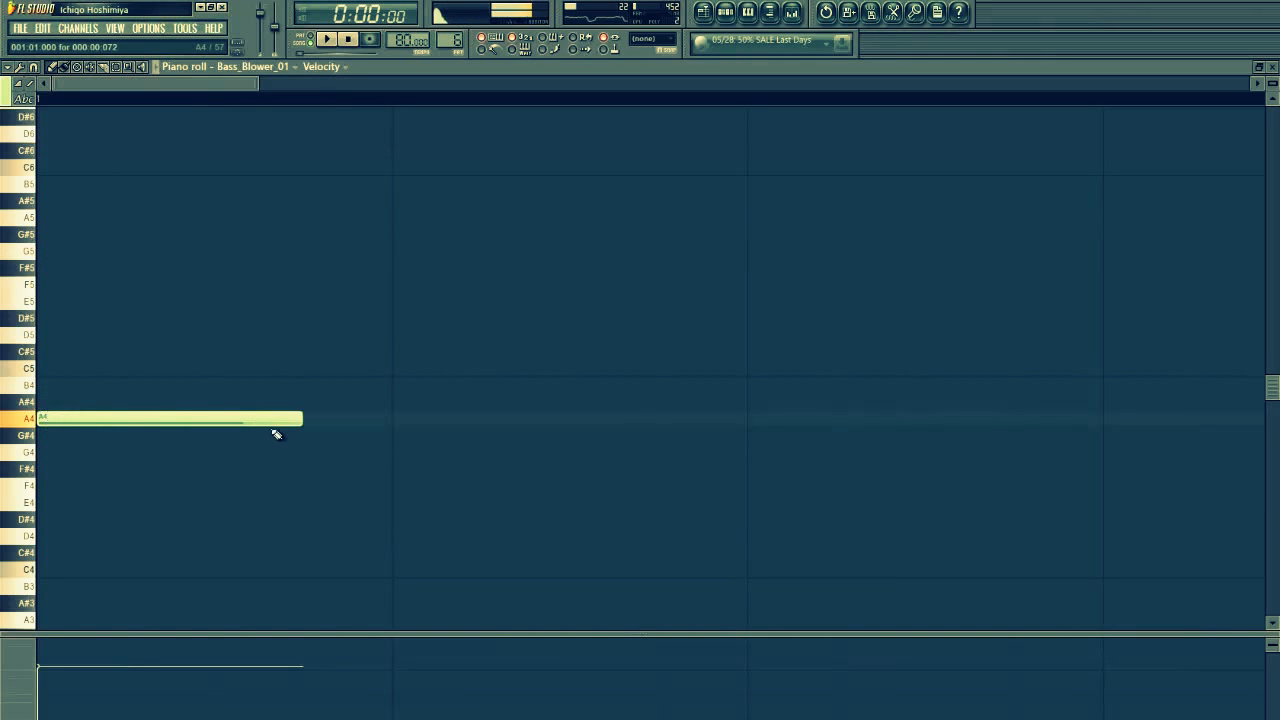
left_click_drag(402, 421, 394, 421)
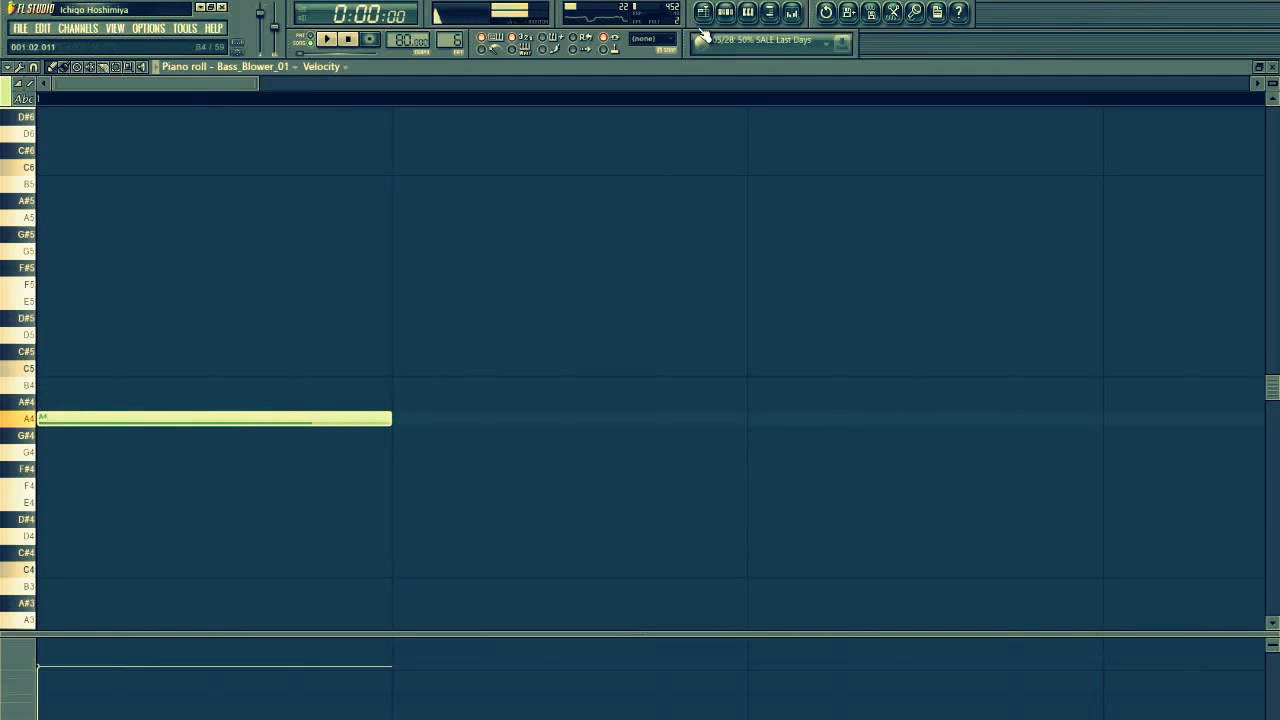
left_click(748, 12)
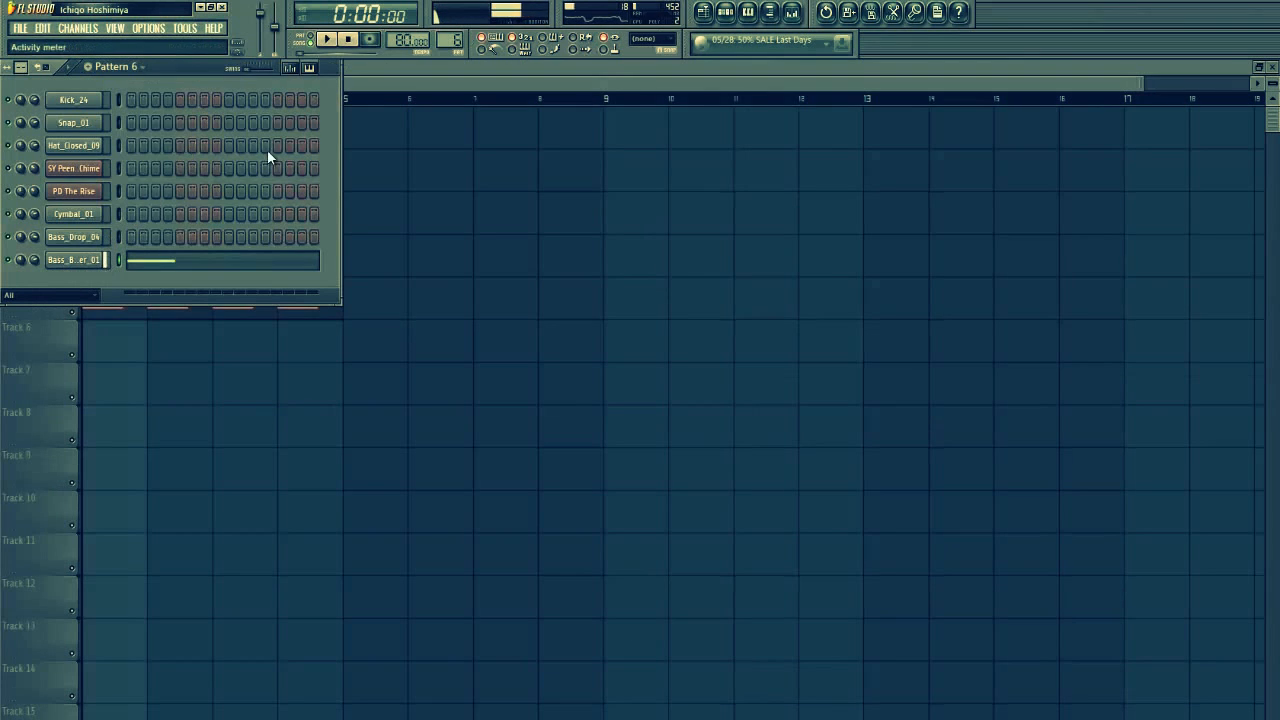
Play Pattern 6 on its own, check the Bass_Blower_01 note in the piano roll, and stop playback in the playlist.
left_click(326, 39)
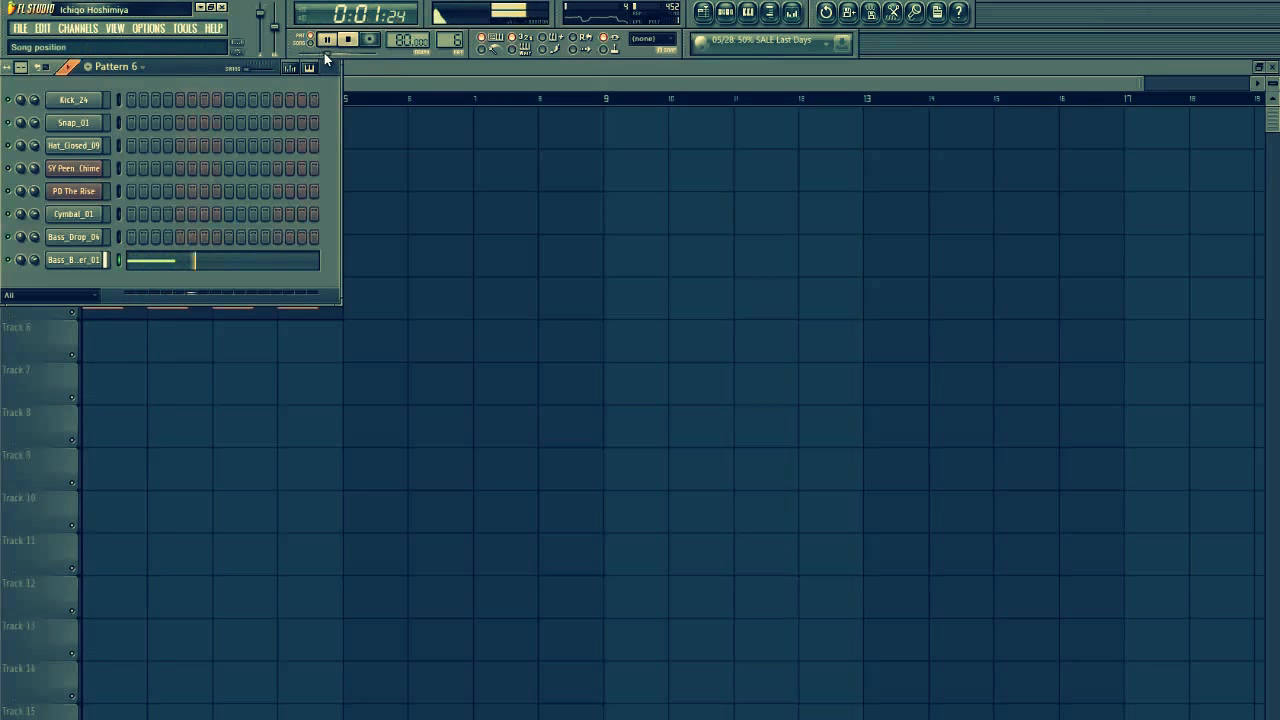
key("space")
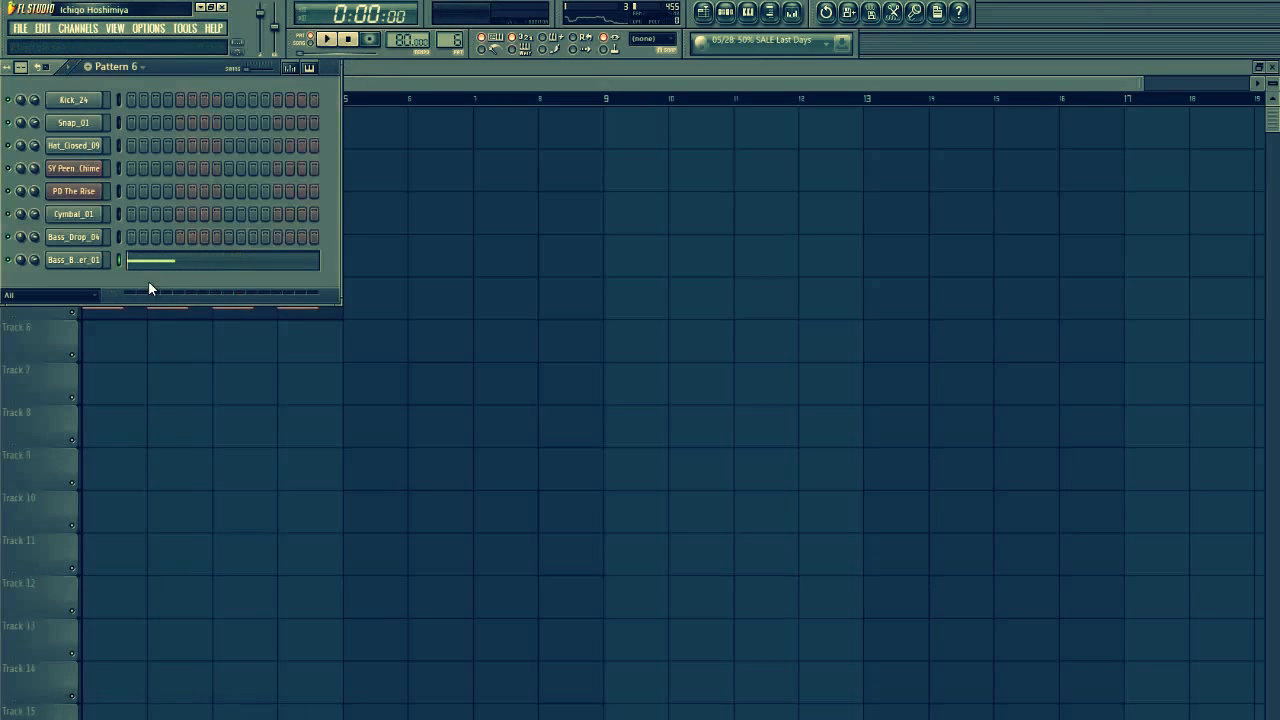
left_click(327, 41)
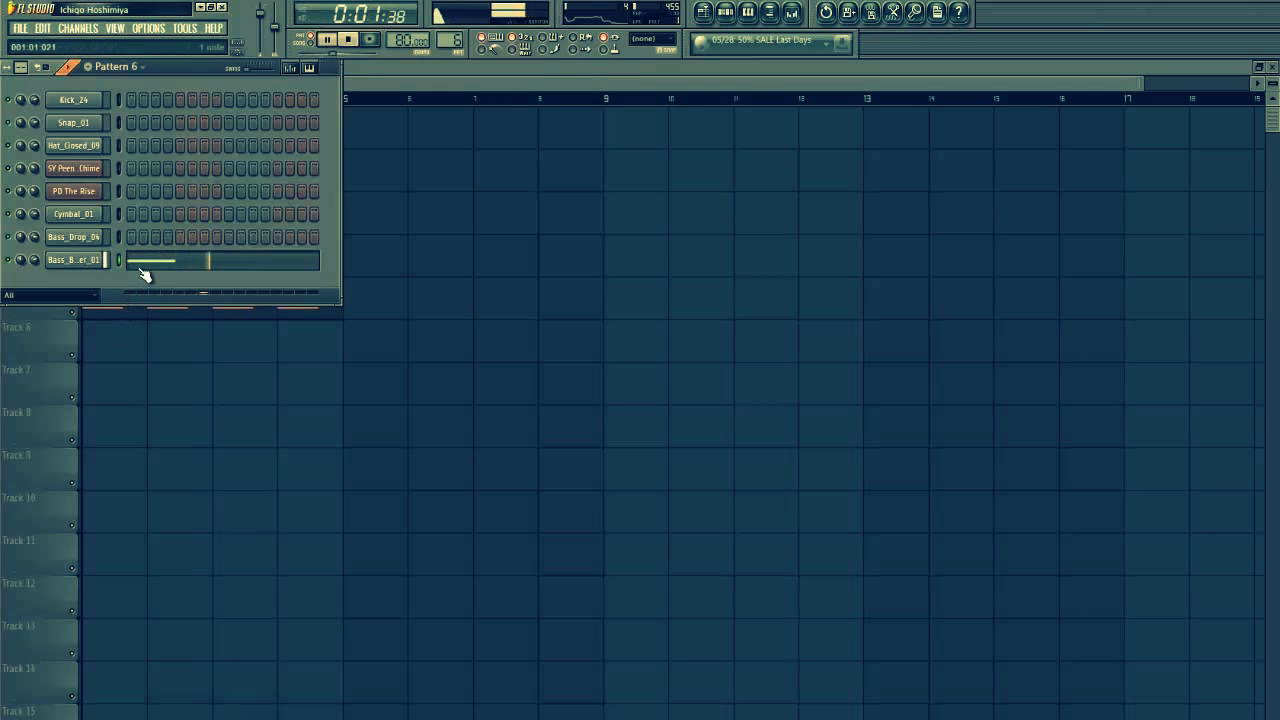
left_click(140, 262)
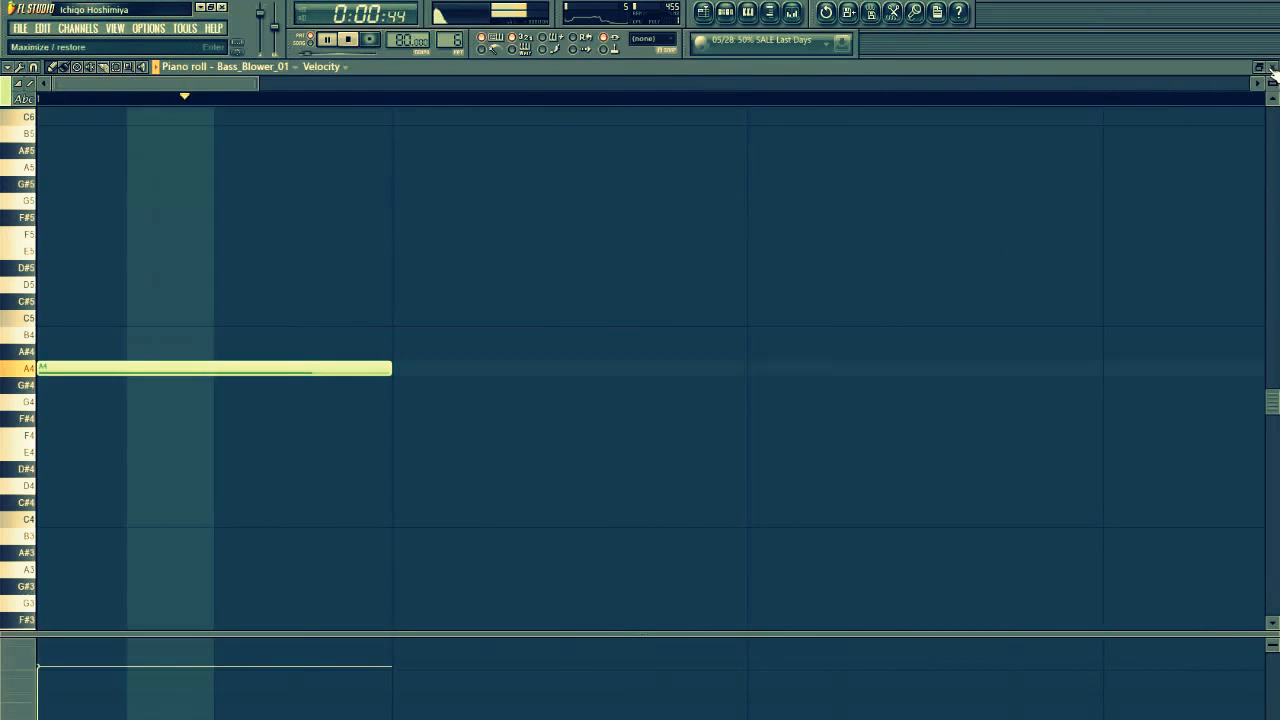
left_click(1271, 66)
right_click(403, 248)
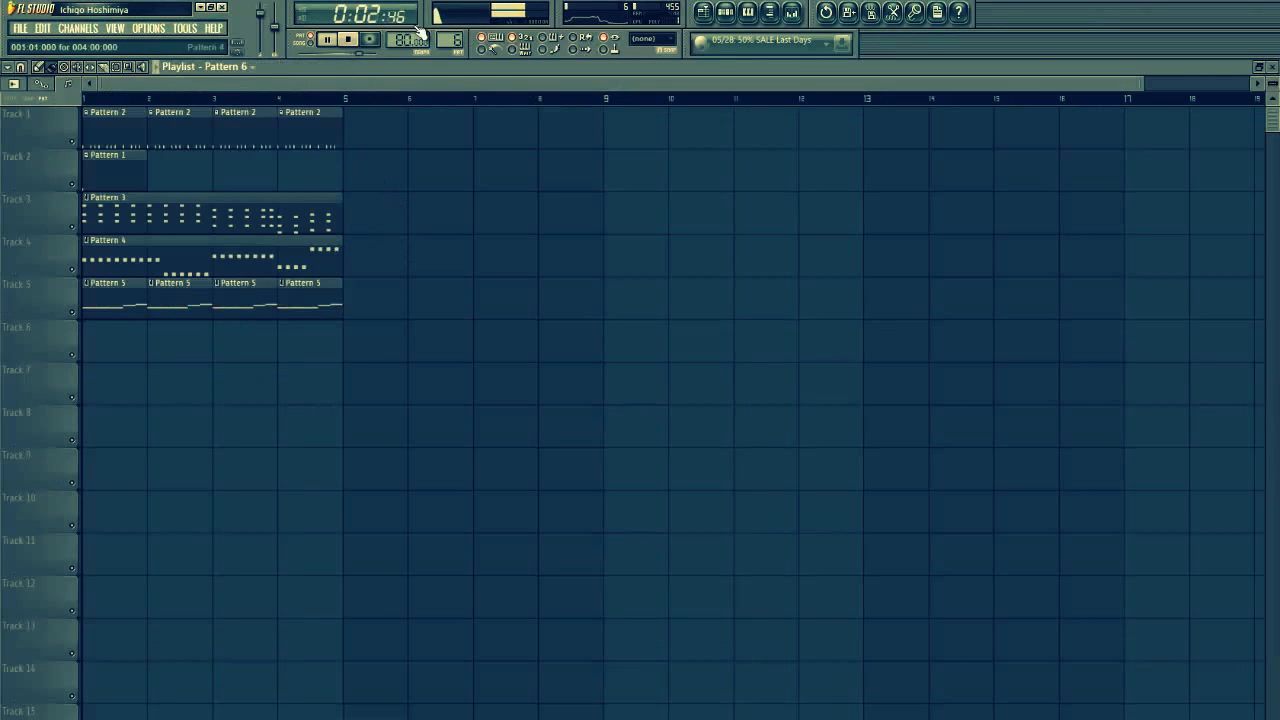
left_click(329, 40)
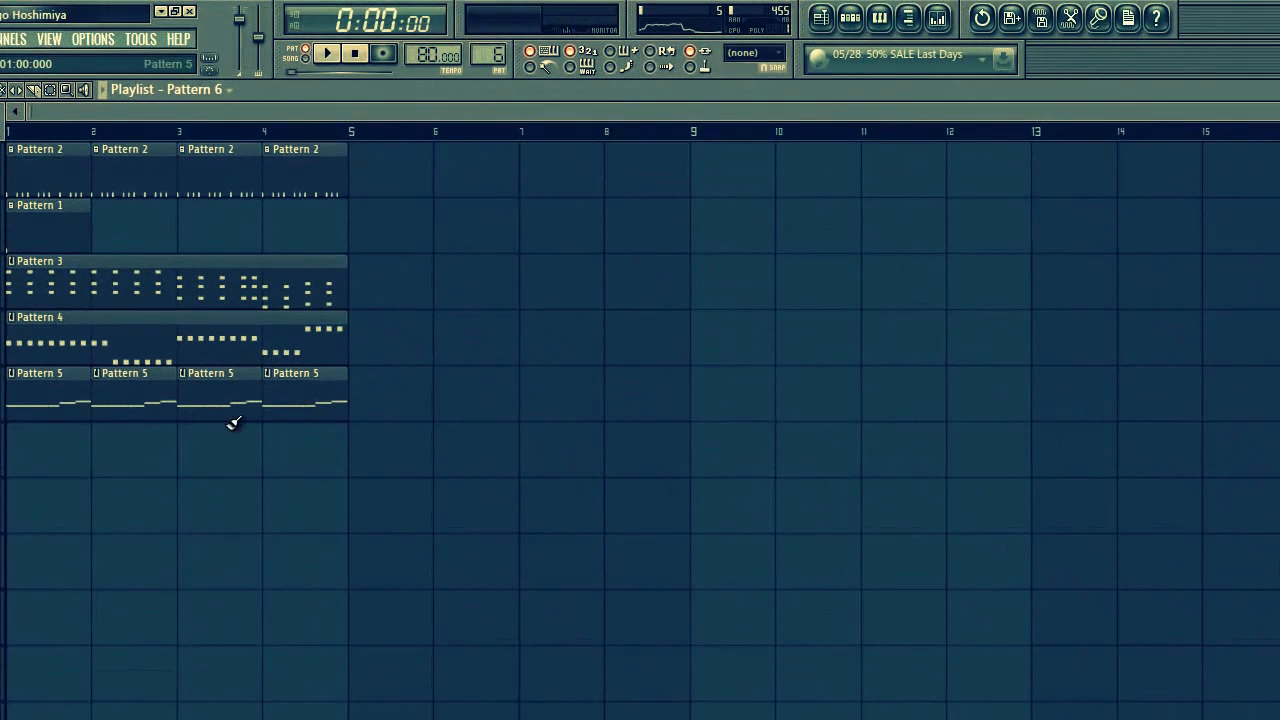
Delete all Pattern 5 clips from Track 5 and all Pattern 2 clips from Track 1.
right_click(320, 405)
right_click(220, 405)
right_click(130, 405)
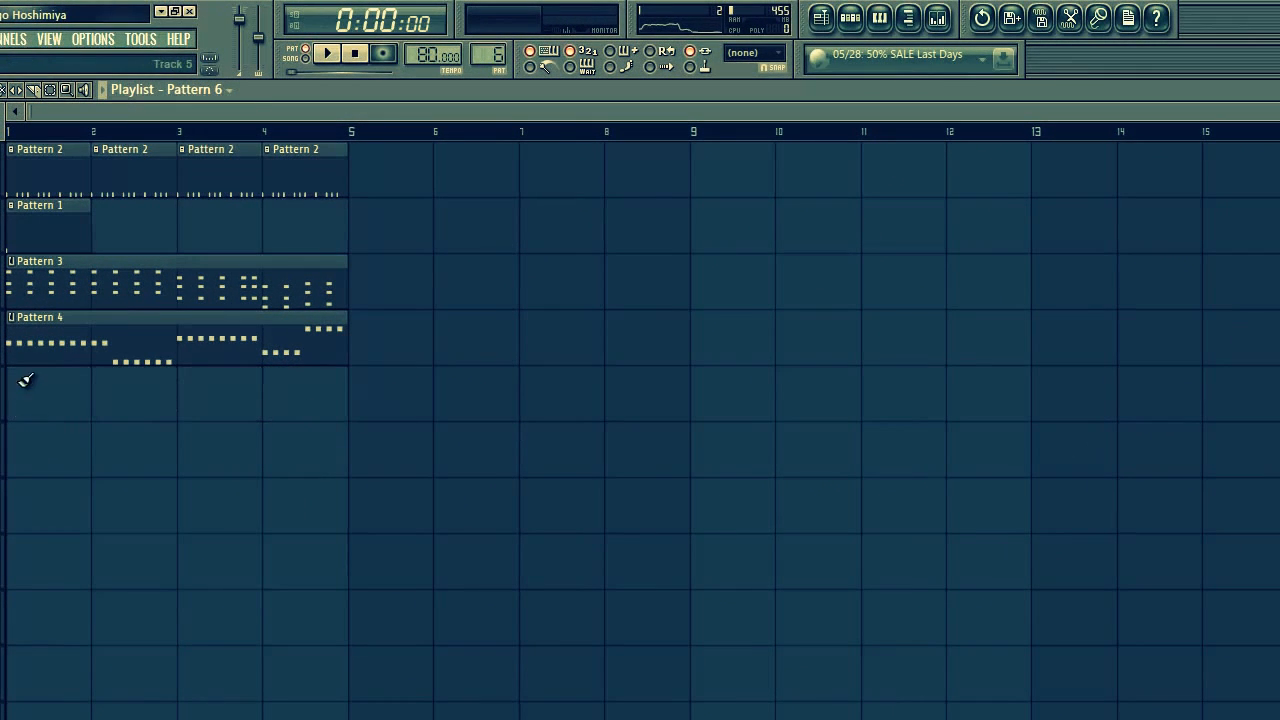
right_click(64, 175)
right_click(135, 174)
right_click(220, 174)
right_click(305, 173)
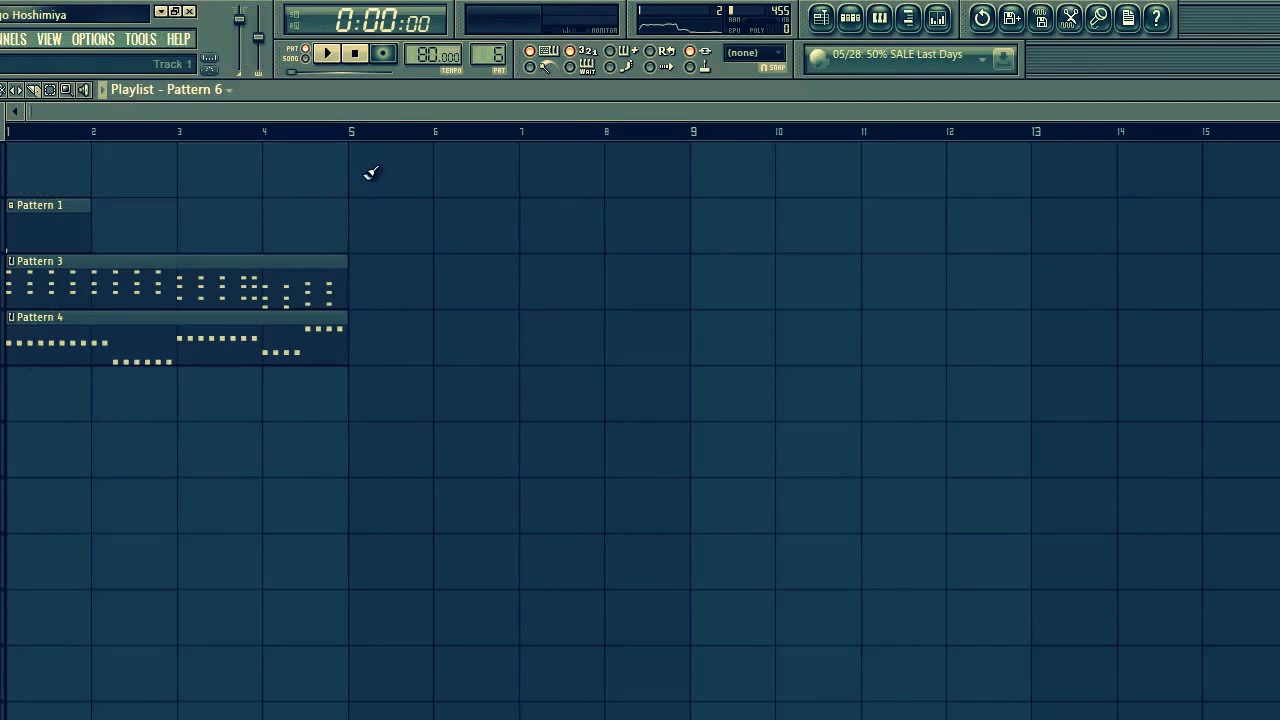
Switch to song mode, delete the Pattern 1 clip from Track 2, and play the remaining melody clips briefly.
left_click(306, 58)
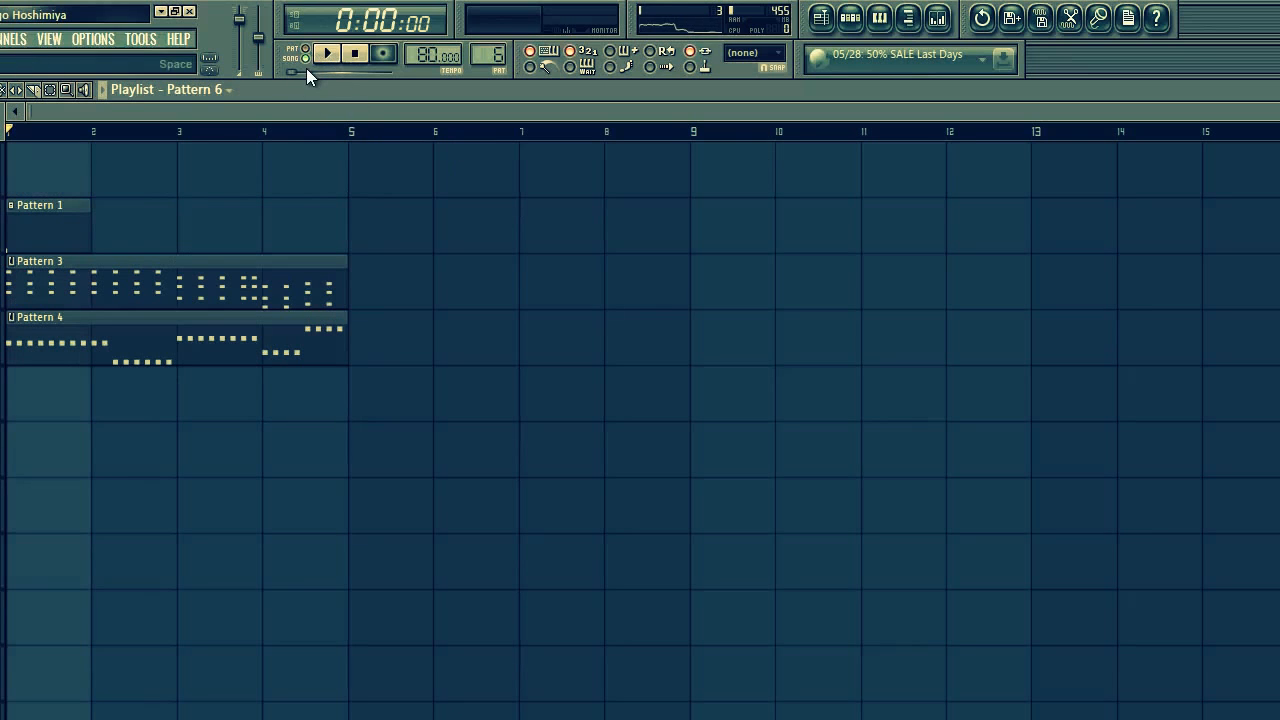
right_click(43, 200)
left_click(330, 60)
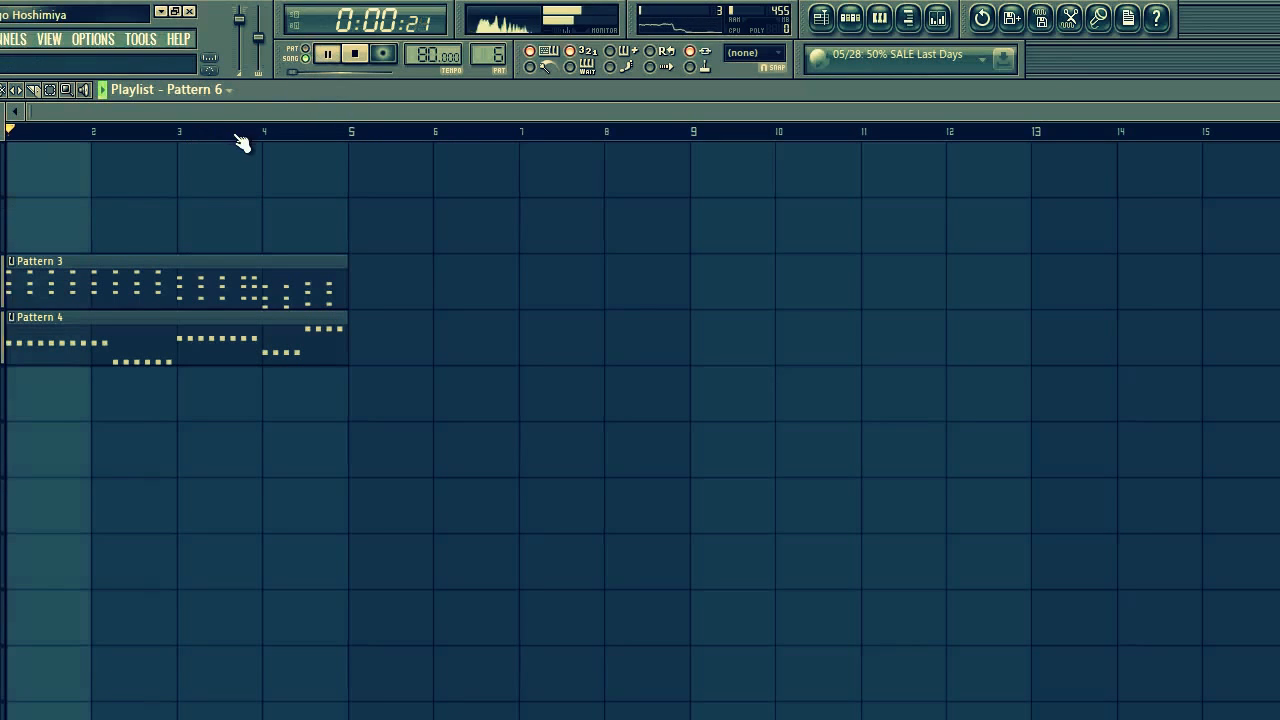
scroll(497, 60, "down", 1)
scroll(497, 60, "down", 1)
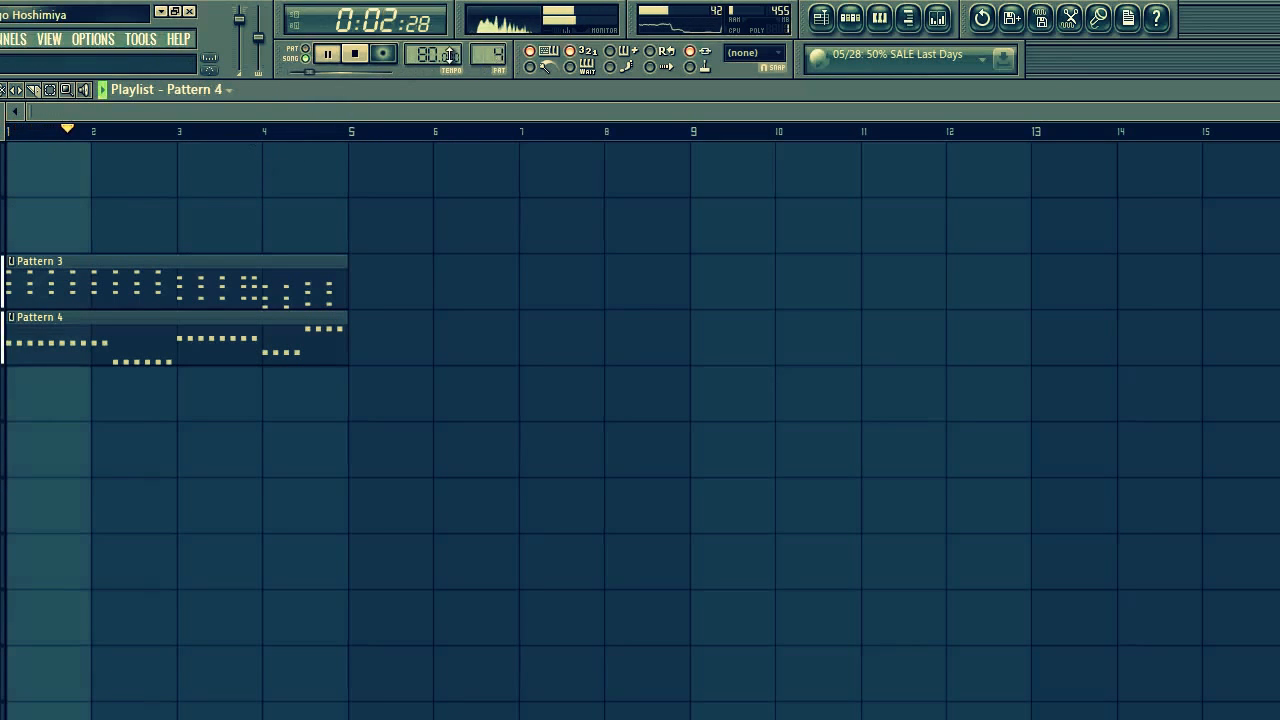
left_click(356, 54)
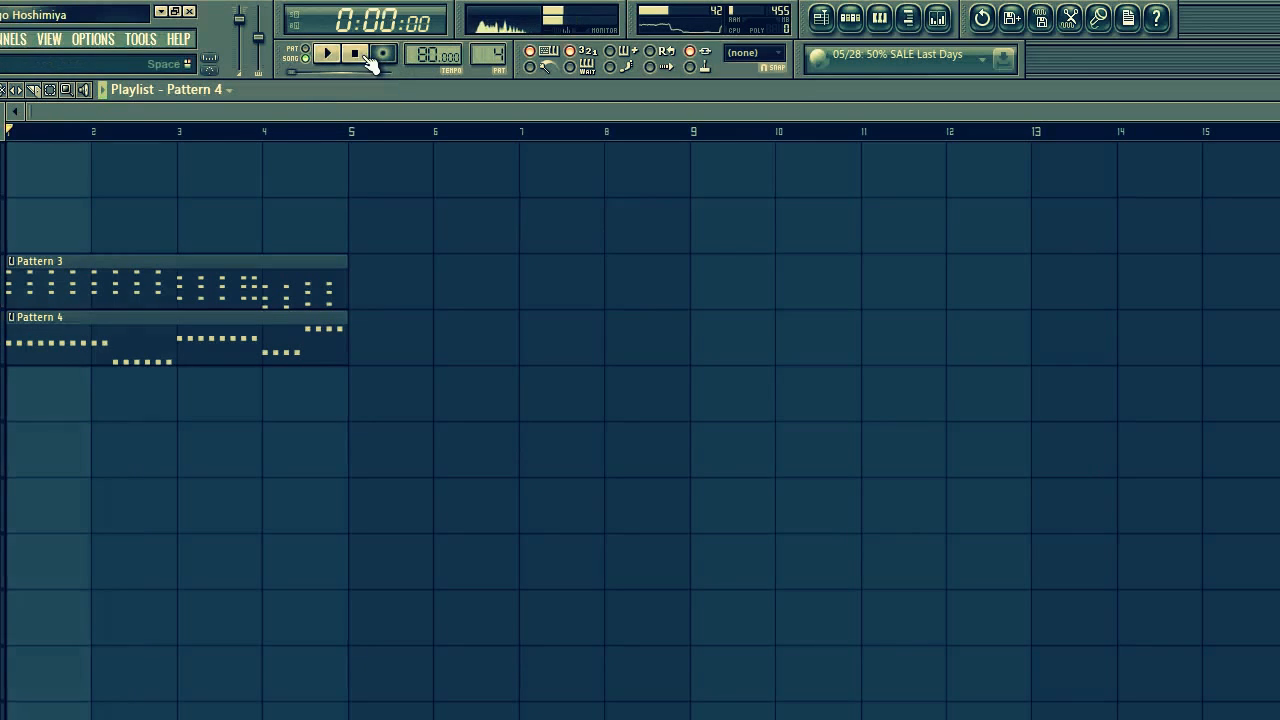
Duplicate the Pattern 3 and Pattern 4 clips on their tracks so the copies start at bar 5.
left_click(206, 305)
left_click_drag(206, 305, 463, 297)
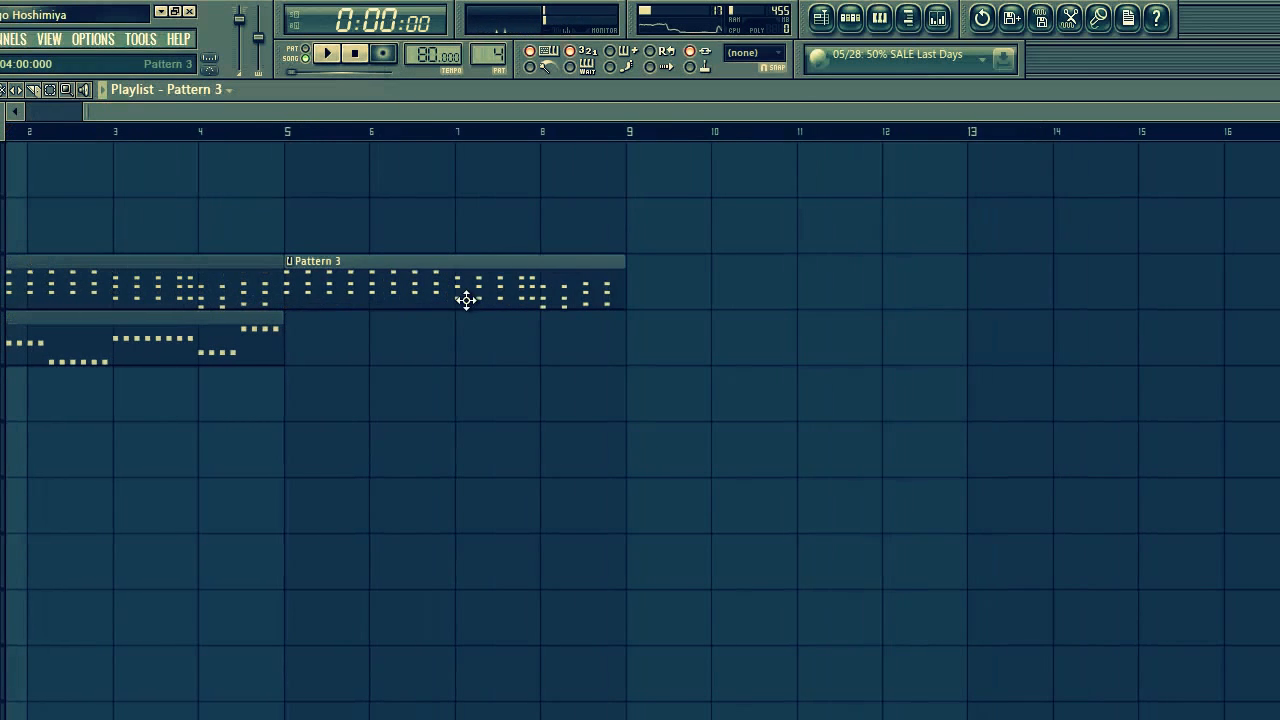
left_click(132, 348)
left_click_drag(132, 348, 414, 363)
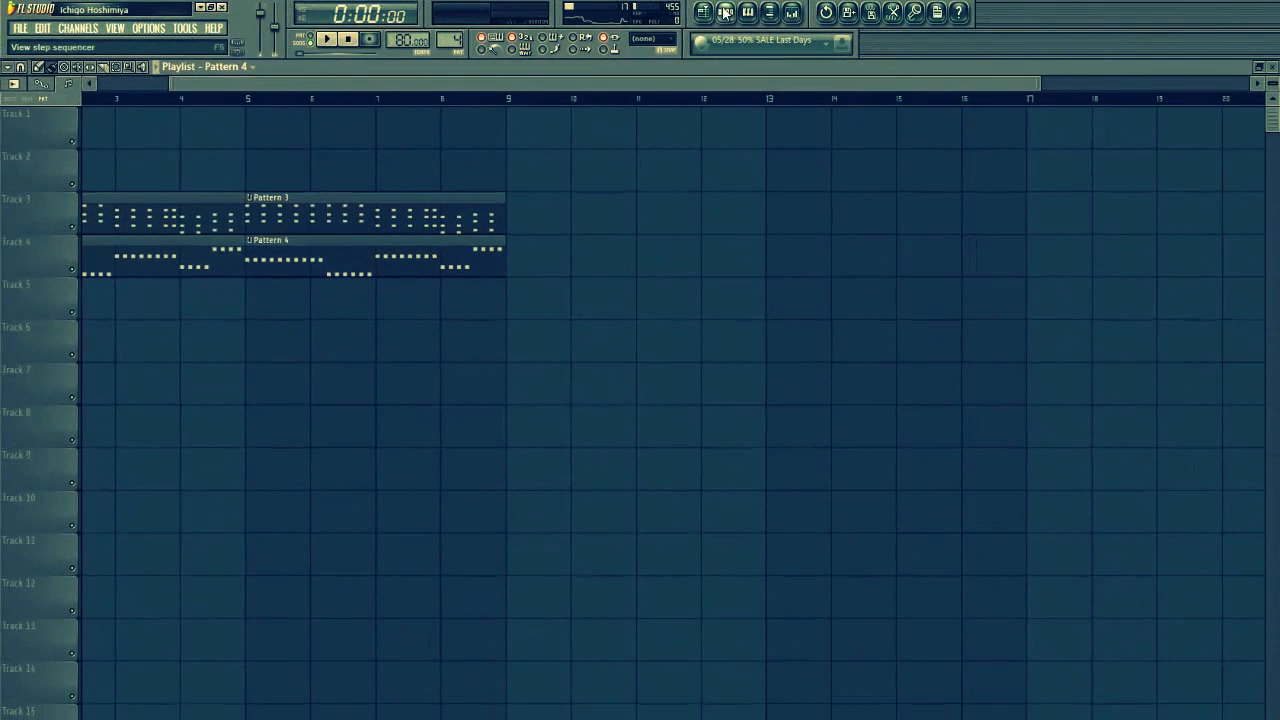
Select Pattern 1 and place one clip of it on Track 1 at bar 5.
left_click(755, 13)
left_click_drag(450, 38, 448, 52)
left_click(391, 138)
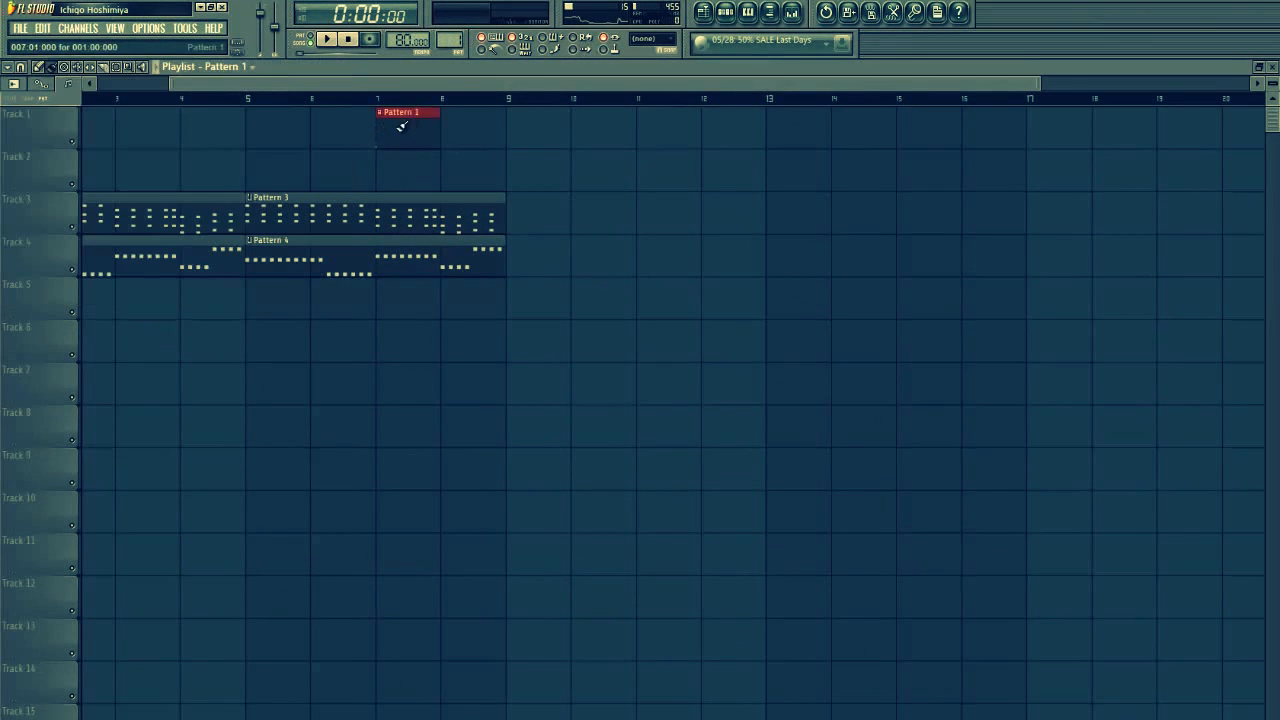
left_click_drag(401, 126, 265, 129)
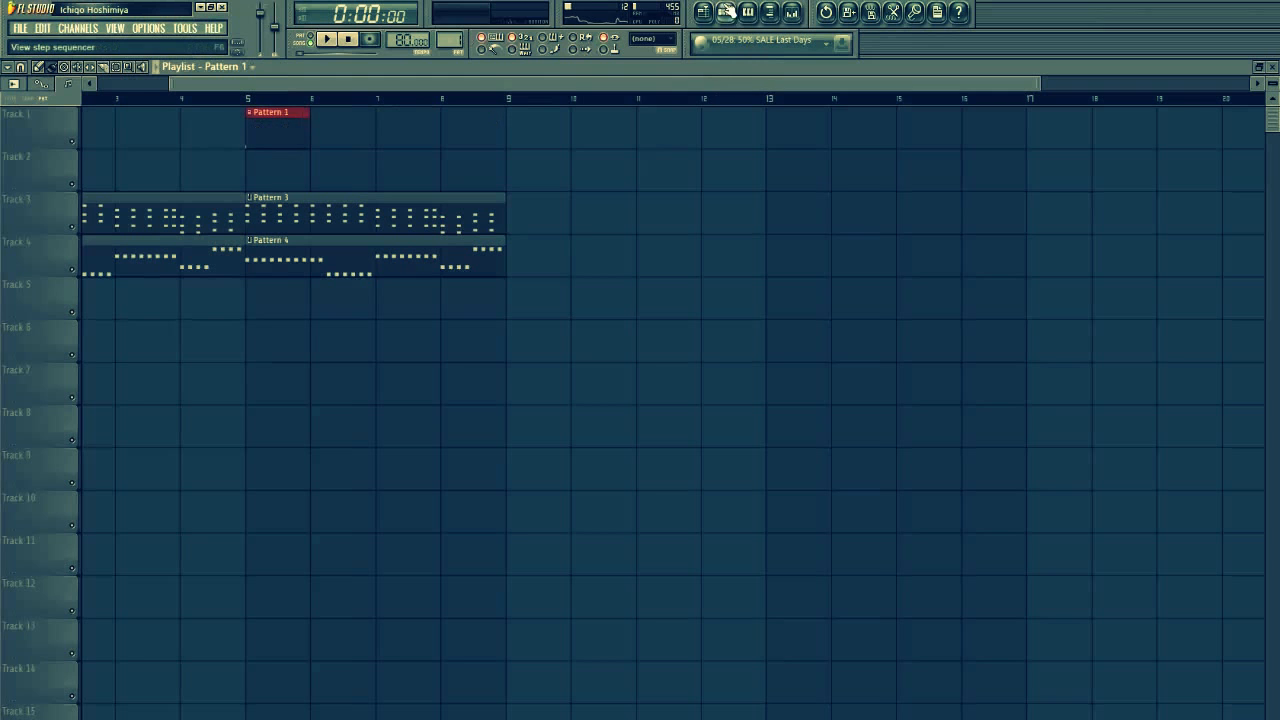
Select Pattern 2 and place four consecutive clips of it on Track 2, covering bars 5 to 8.
left_click(724, 10)
scroll(459, 33, "up", 1)
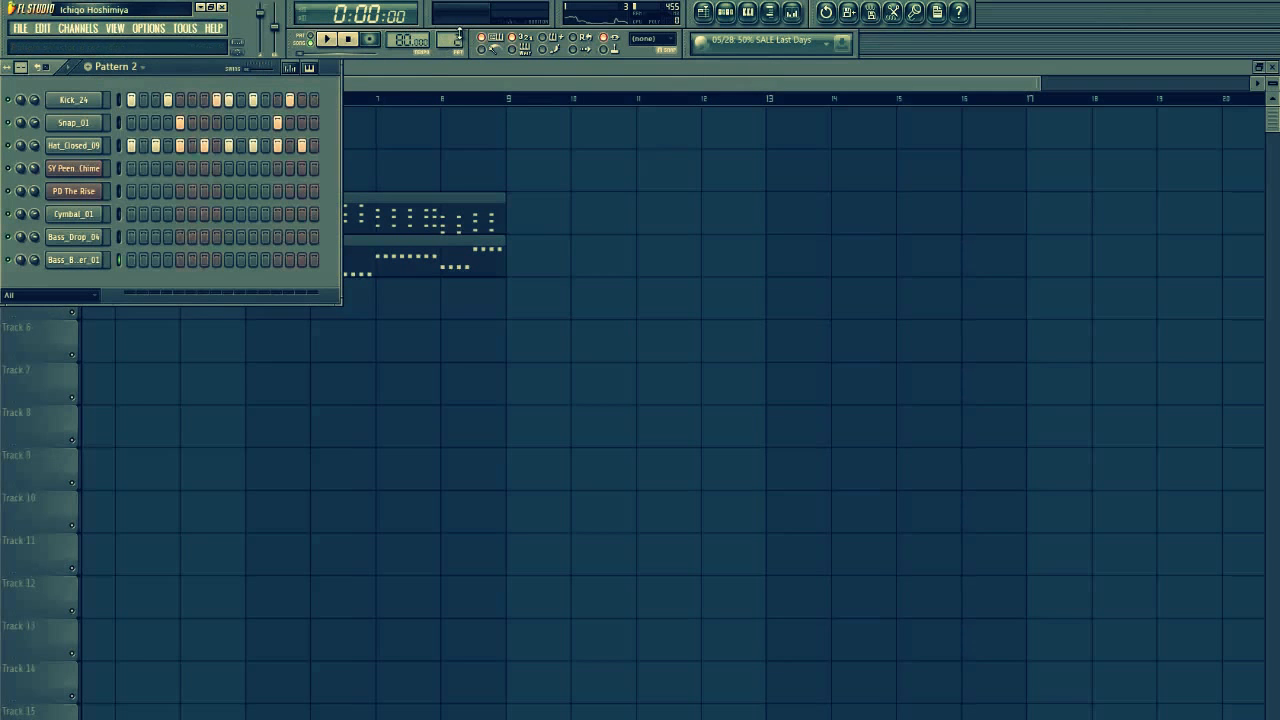
left_click(404, 152)
mouse_move(246, 170)
left_mouse_down()
mouse_move(534, 171)
mouse_move(474, 165)
left_mouse_up()
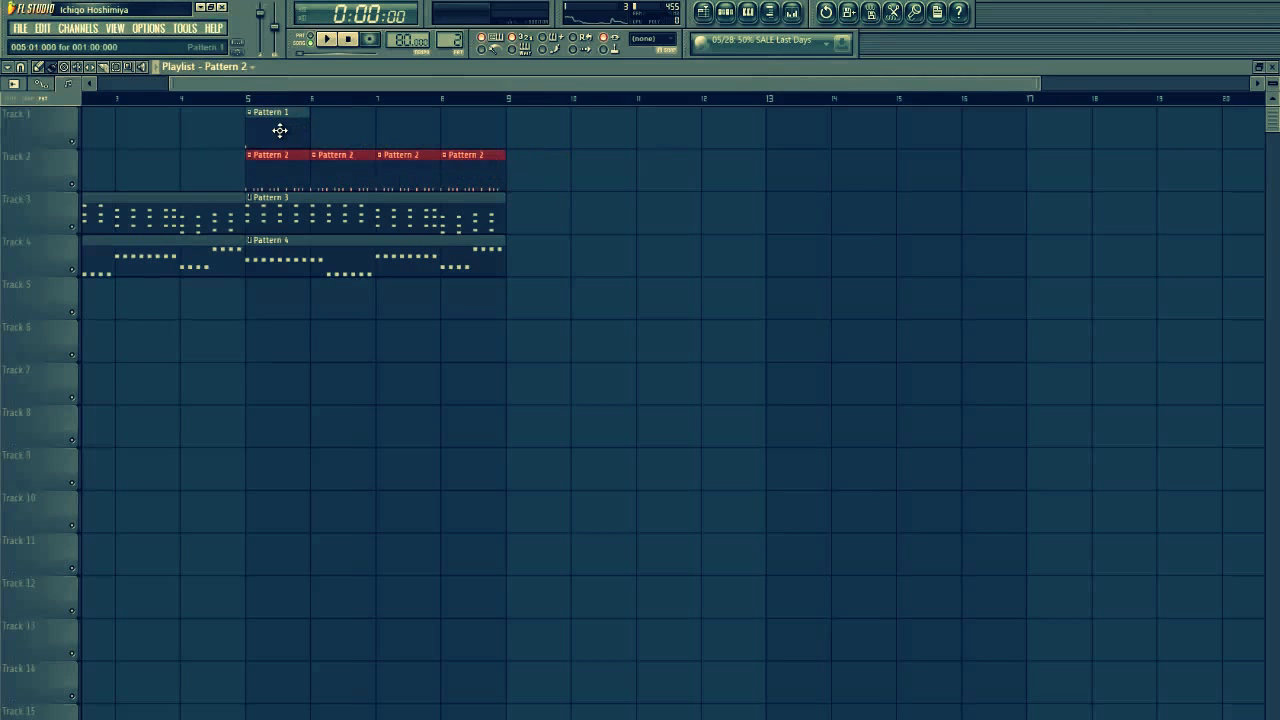
left_click(278, 131)
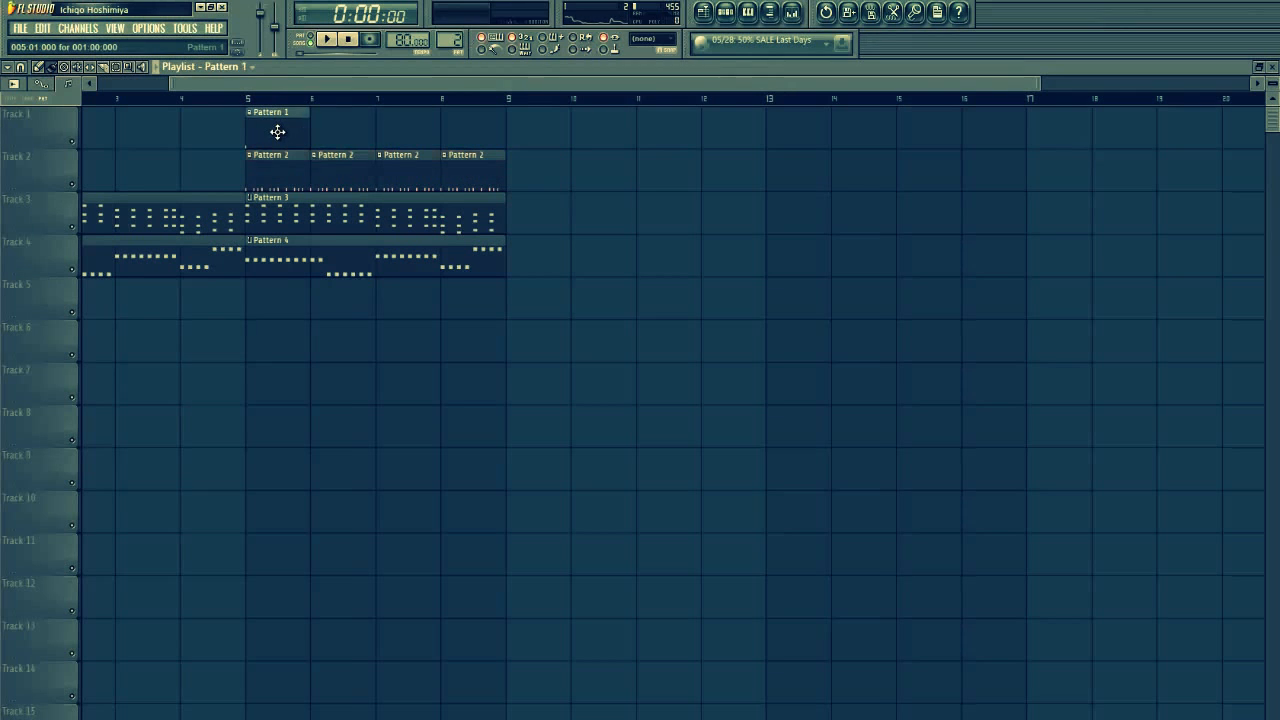
Select Pattern 5 and place four consecutive clips of it on Track 5, covering bars 5 to 8.
left_click(729, 14)
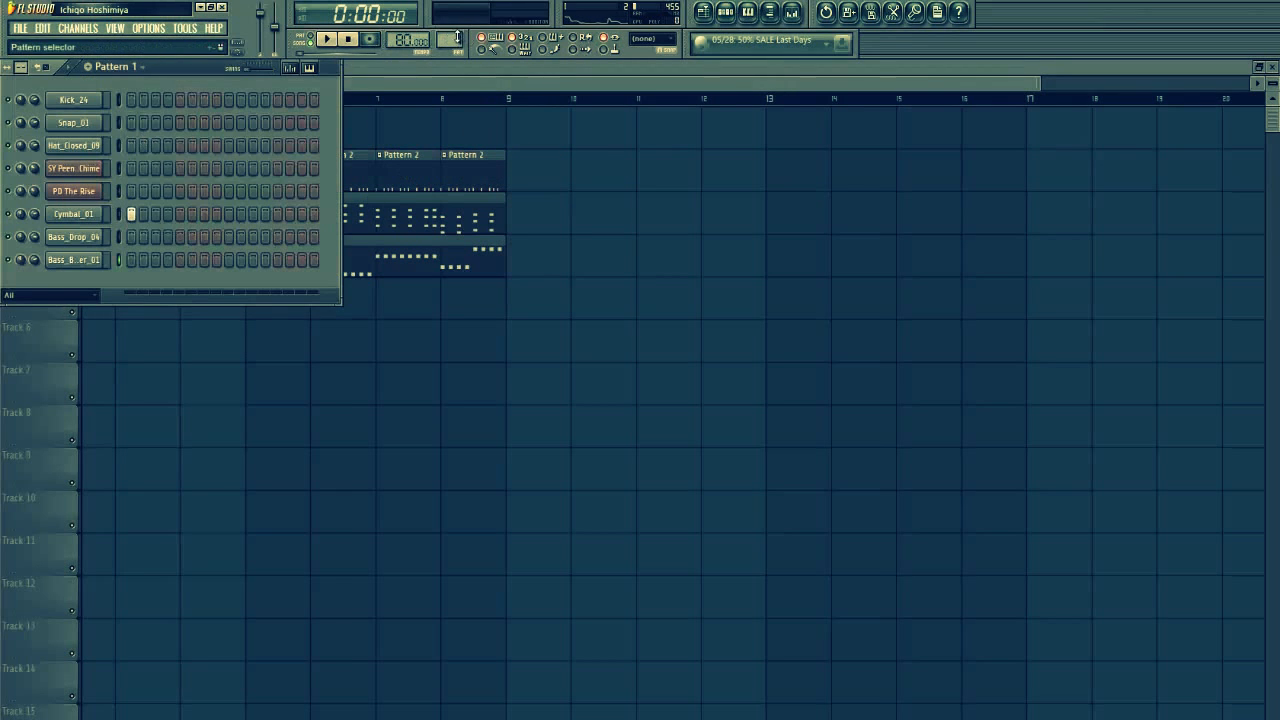
scroll(457, 38, "up", 2)
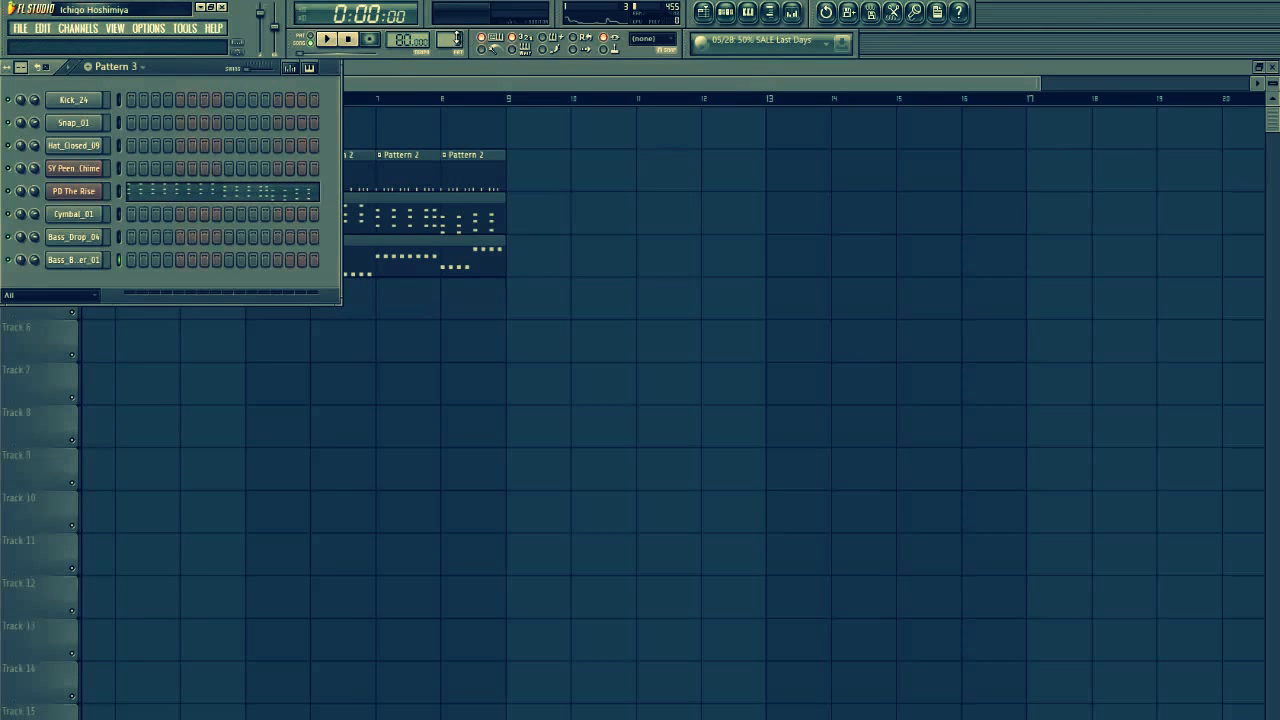
scroll(455, 39, "up", 2)
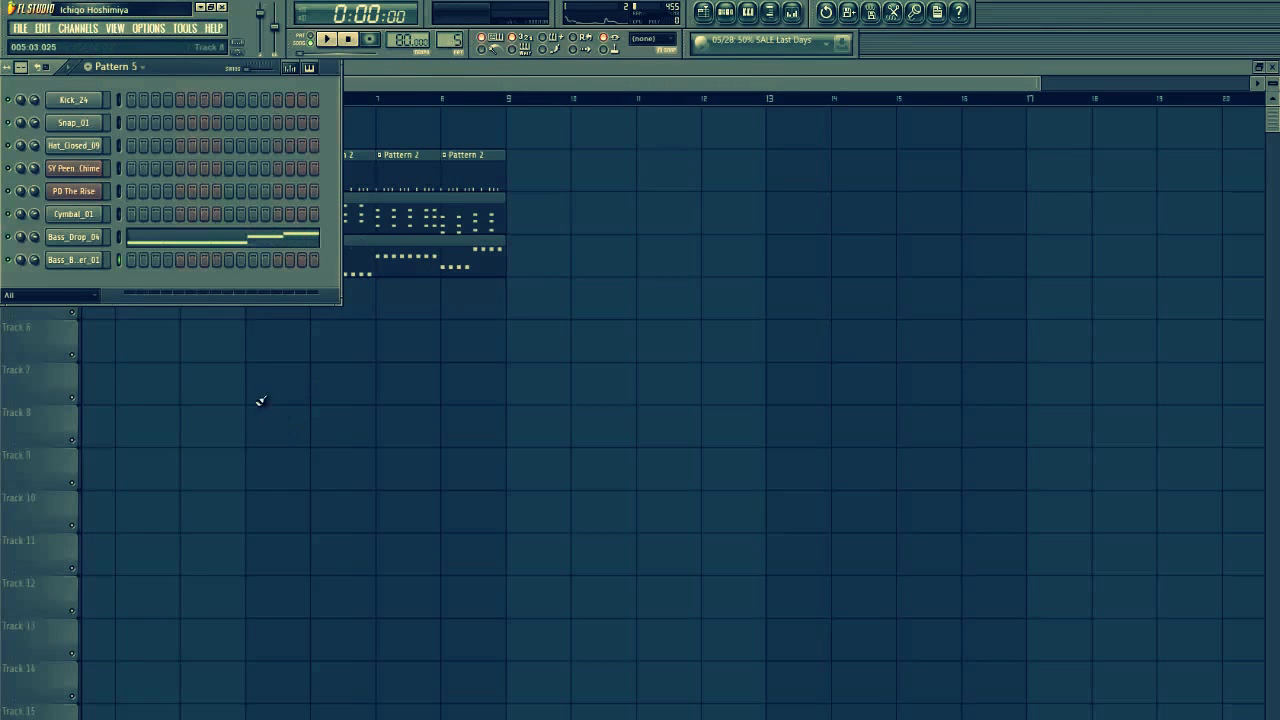
key("F6")
left_click_drag(257, 309, 428, 313)
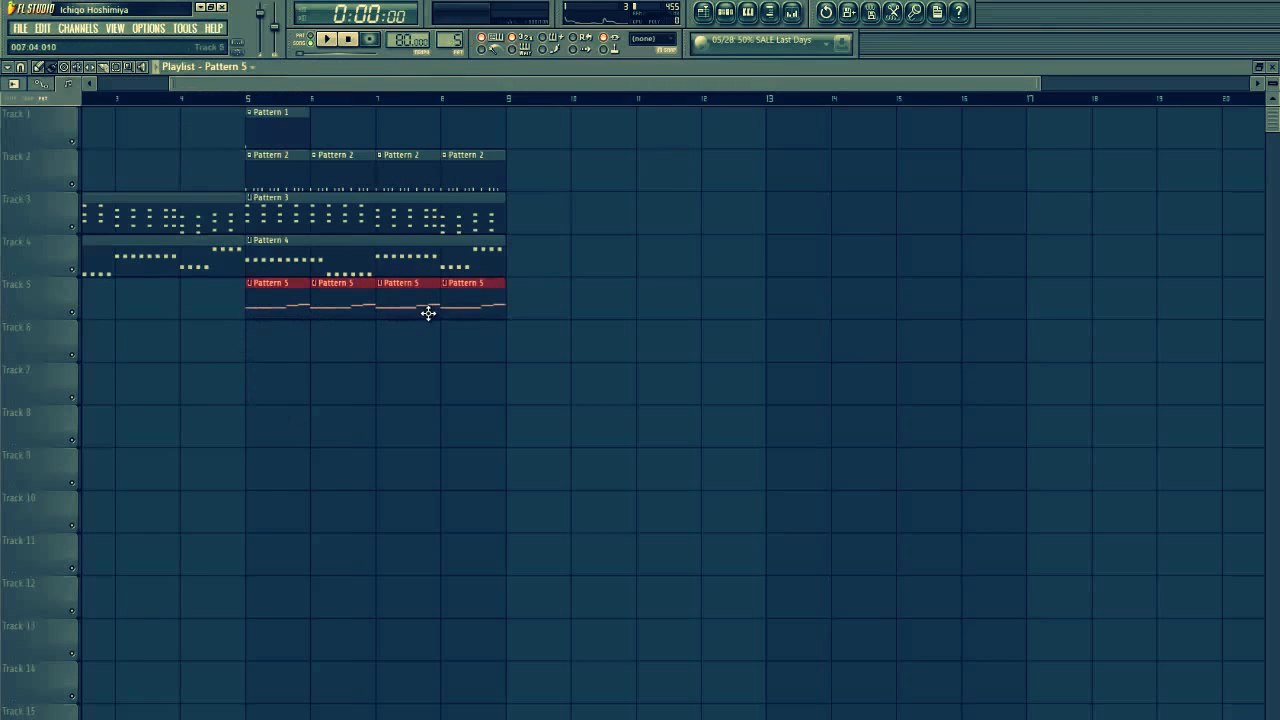
Select Pattern 6 and place one clip of it on Track 6 at bar 4.
key("F6")
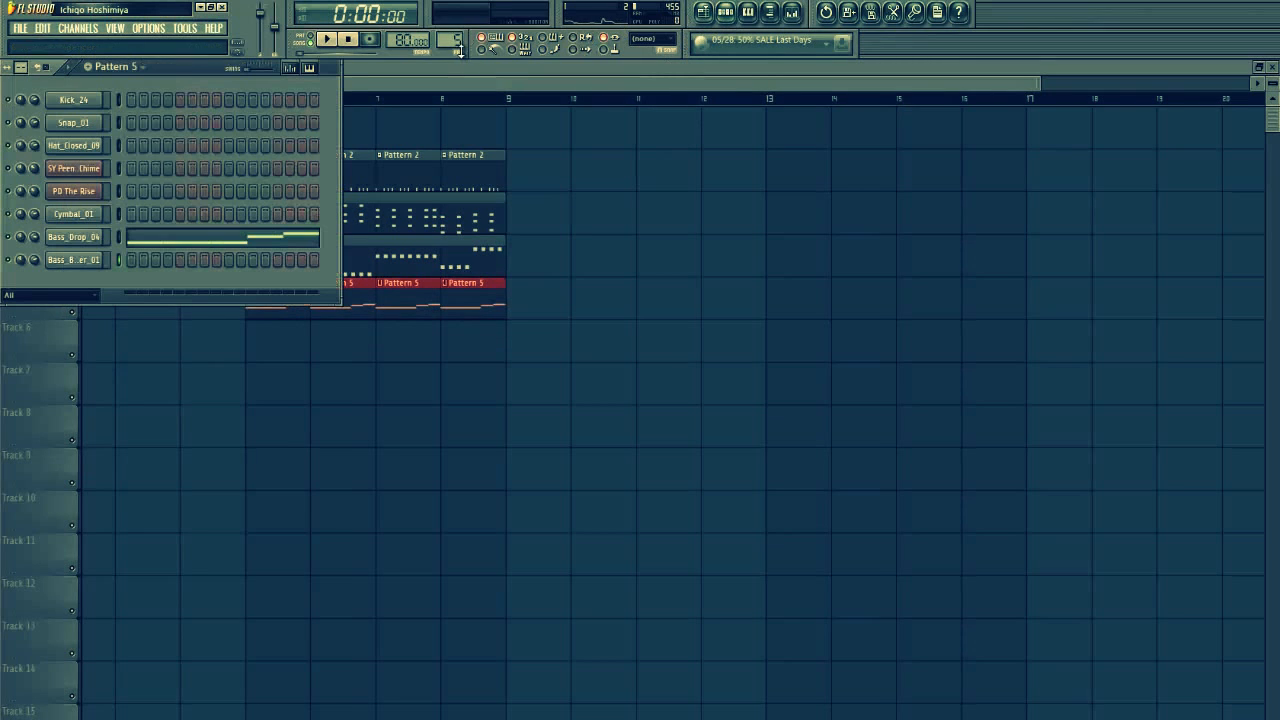
scroll(455, 39, "up", 1)
key("F6")
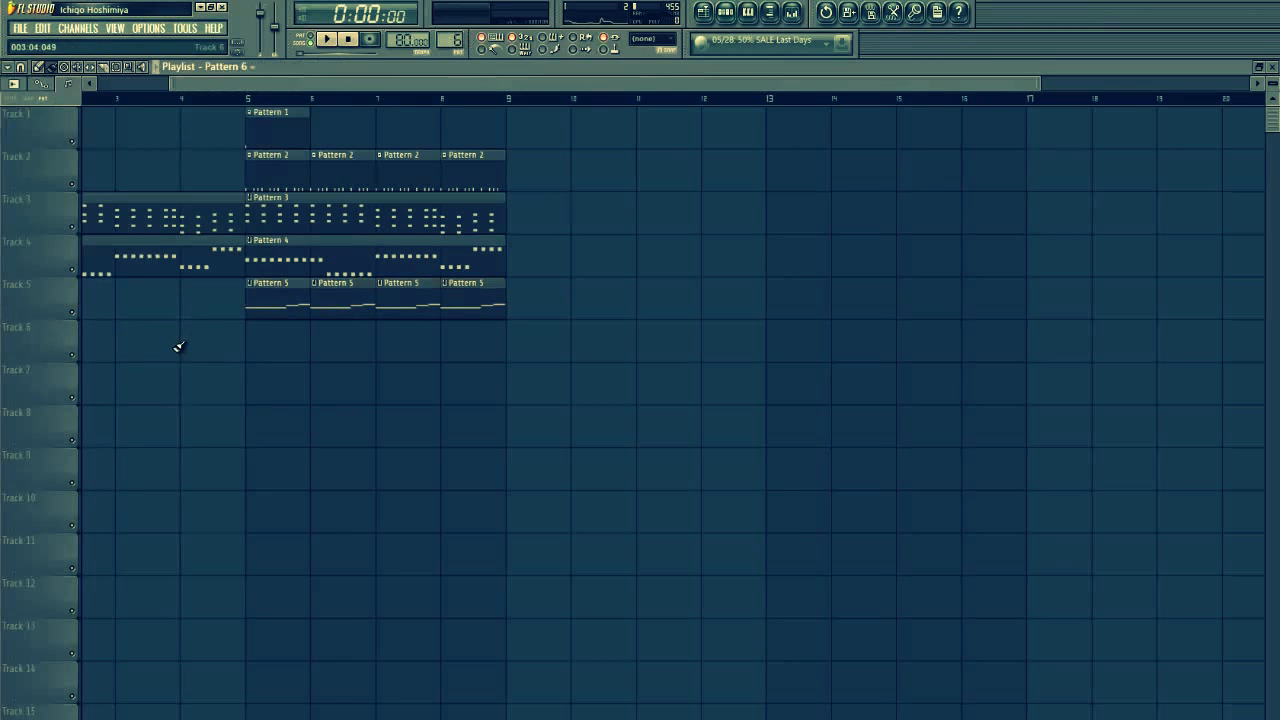
left_click(182, 342)
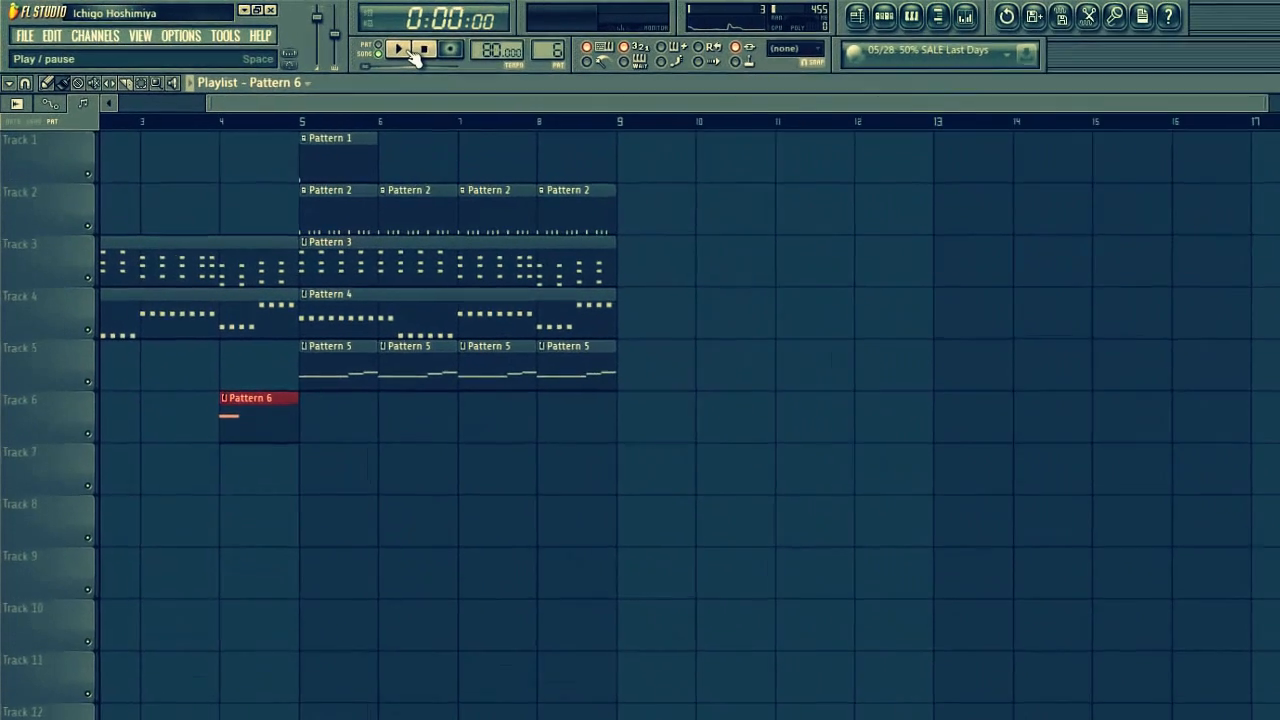
Play the arrangement from the start, check the system volume, and open the mixer to inspect the Master track's effect slots.
left_click(402, 50)
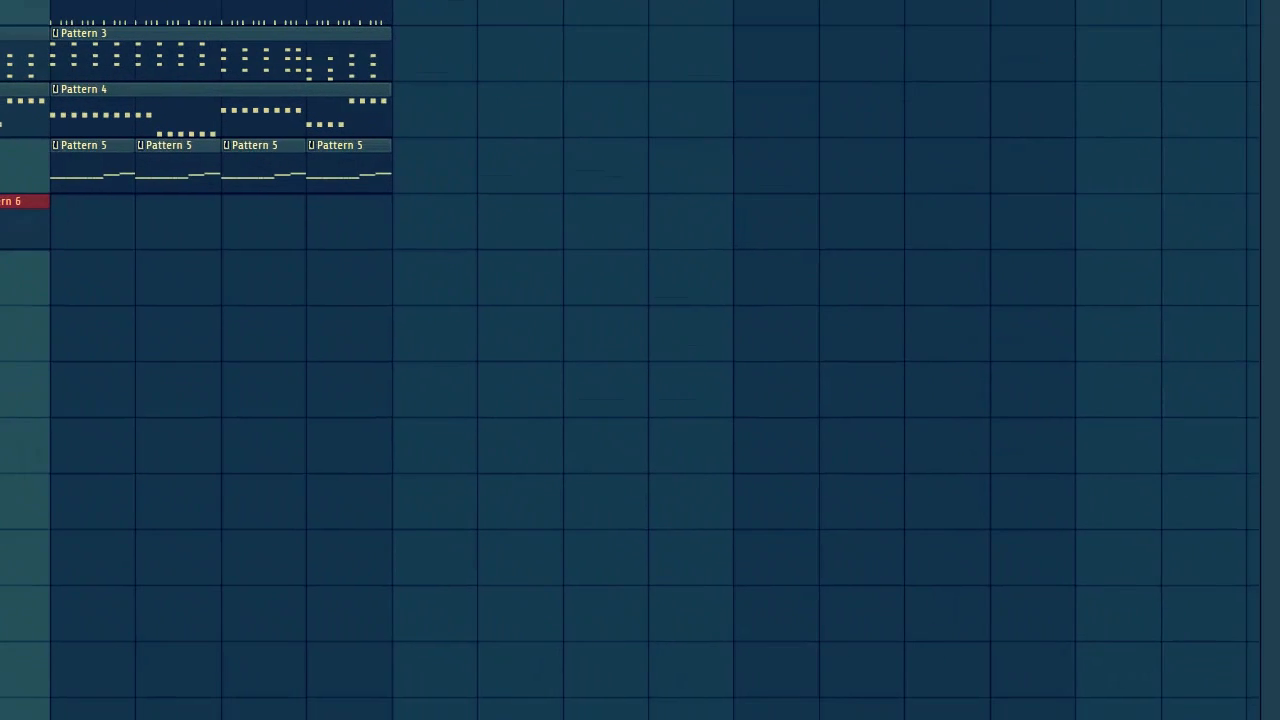
left_click(1180, 718)
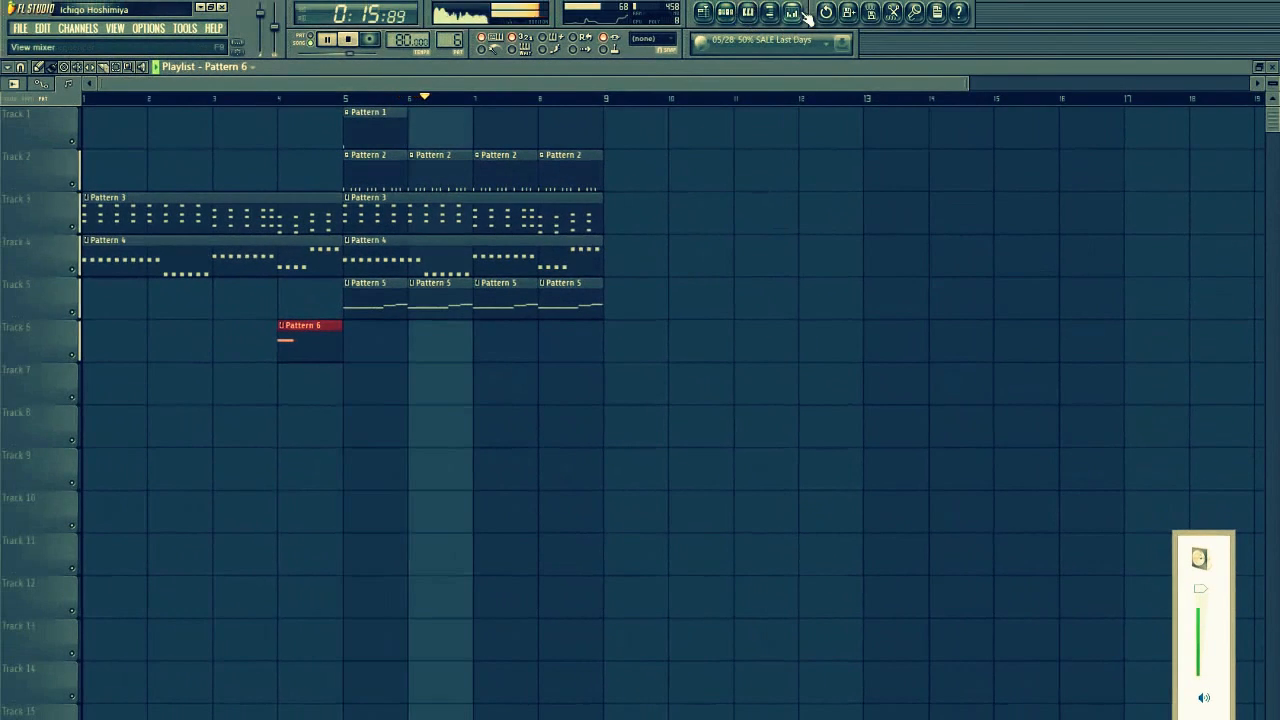
left_click(791, 12)
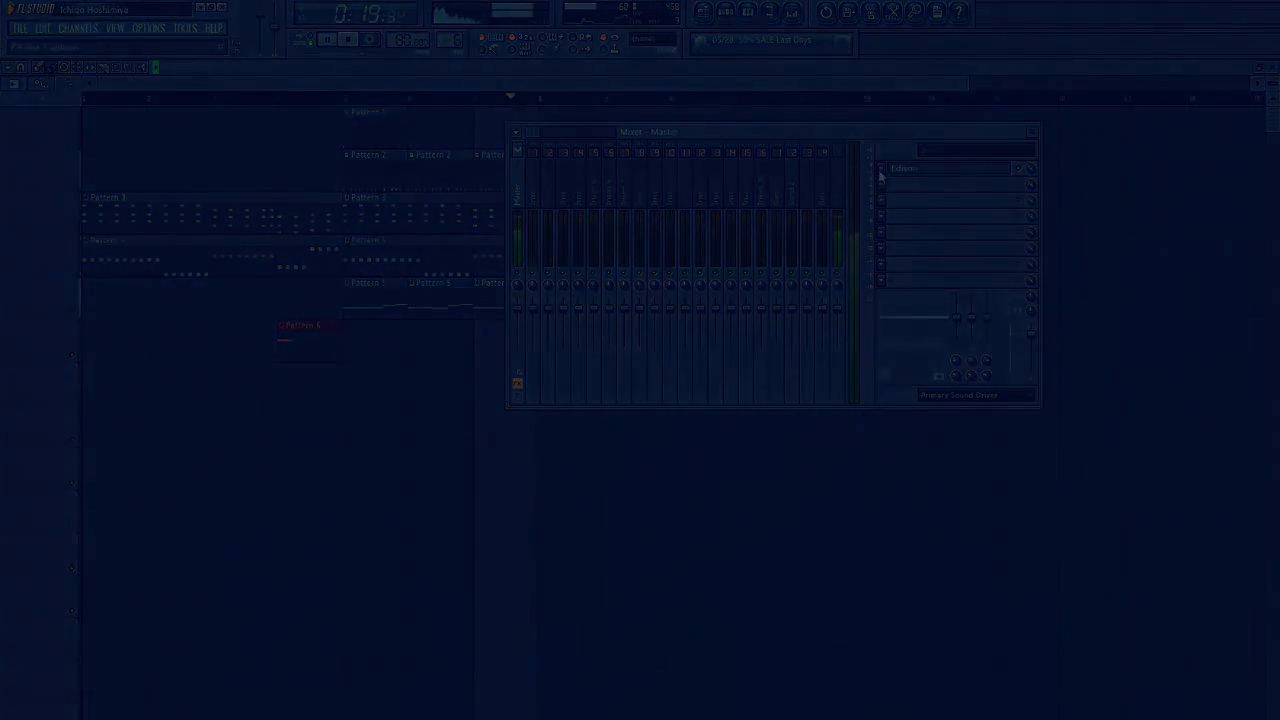
left_click(885, 183)
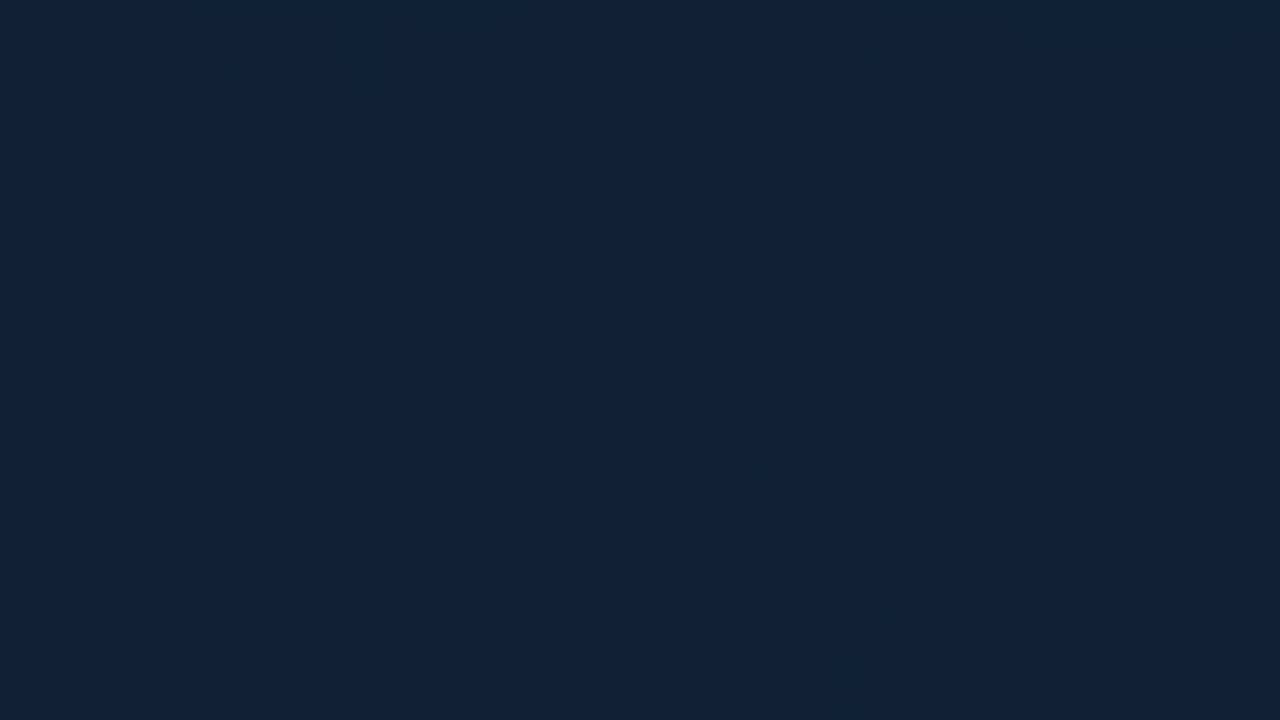